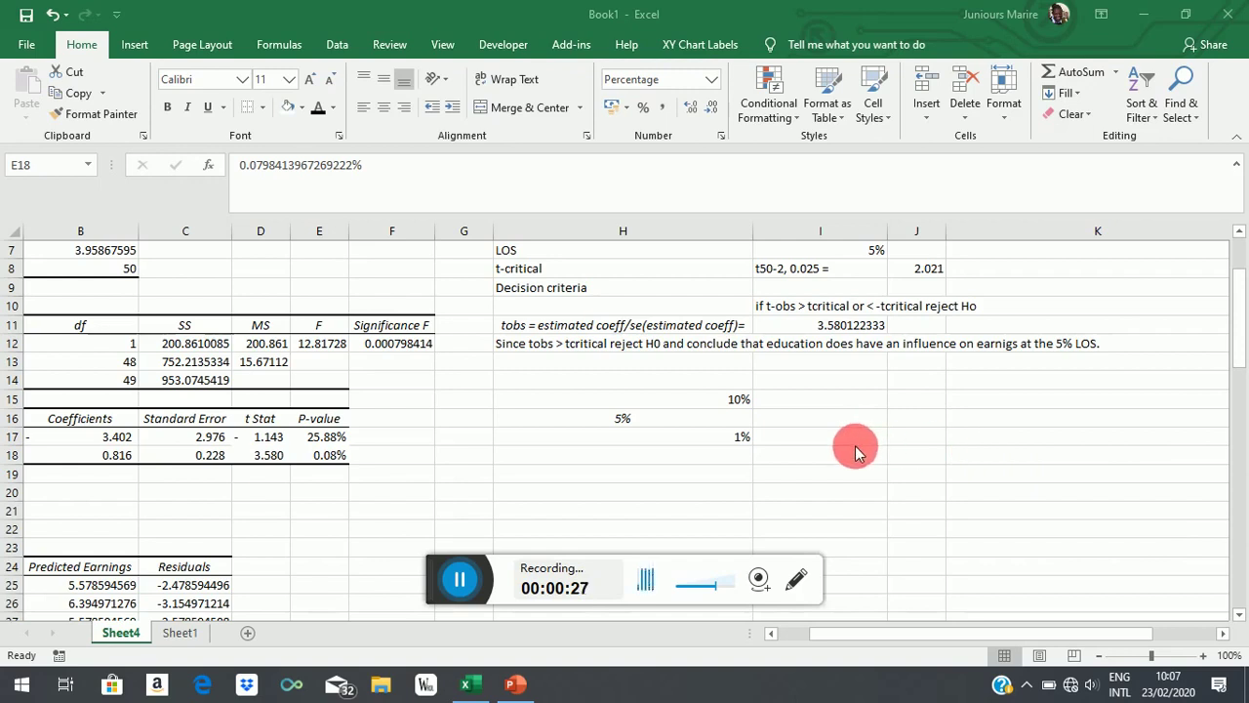
Enter the heading 'One sided test' in H19 below the two-sided test work
{"action": "left_click", "coordinate": [578, 476]}
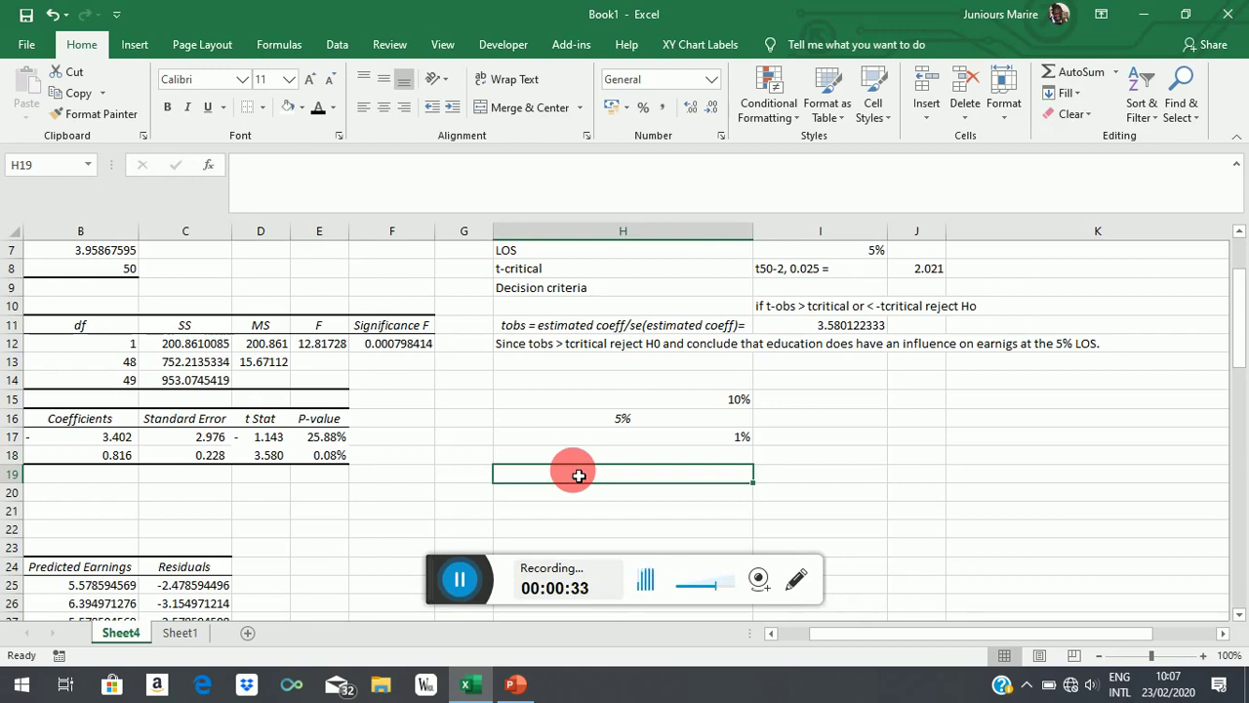
{"action": "type", "text": "One"}
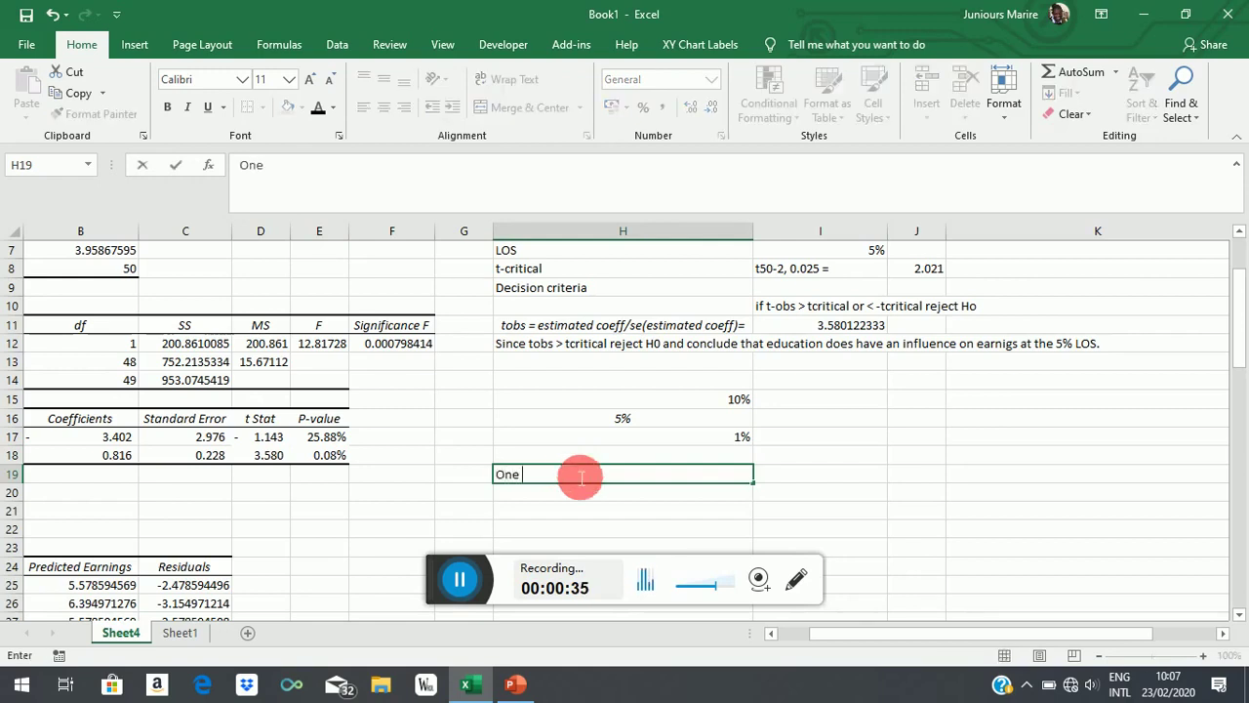
{"action": "type", "text": " sided test"}
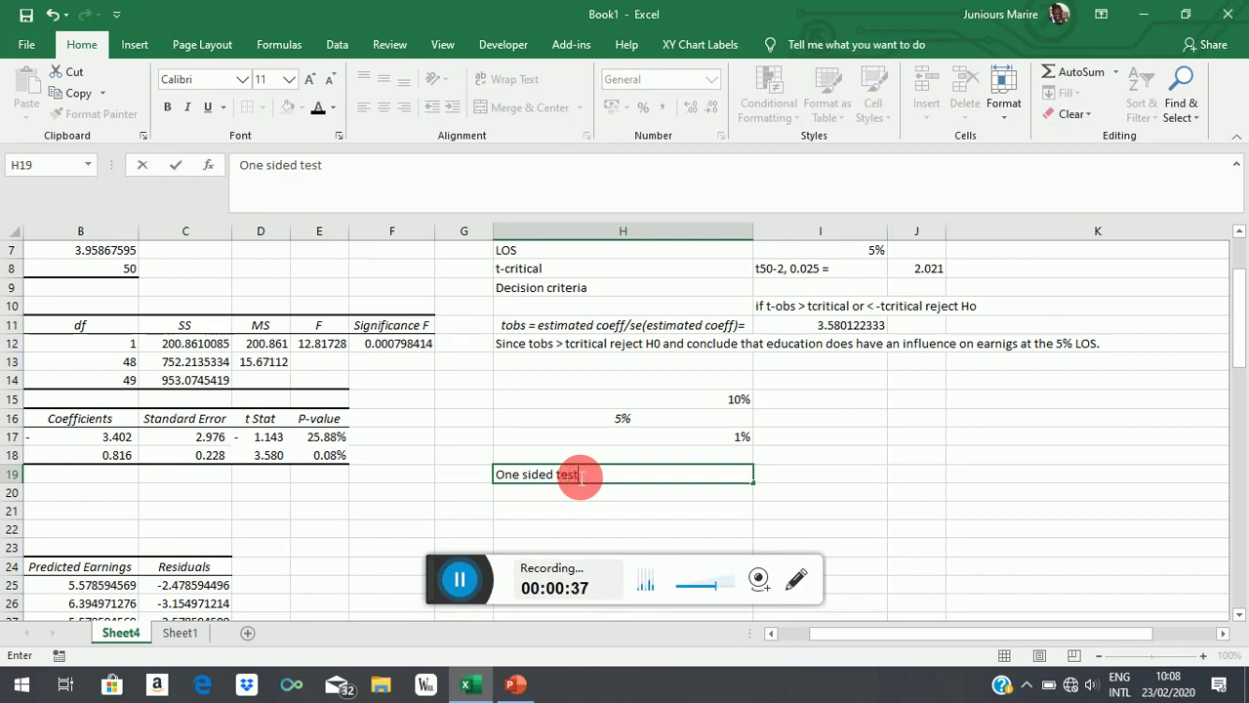
{"action": "left_click", "coordinate": [580, 496]}
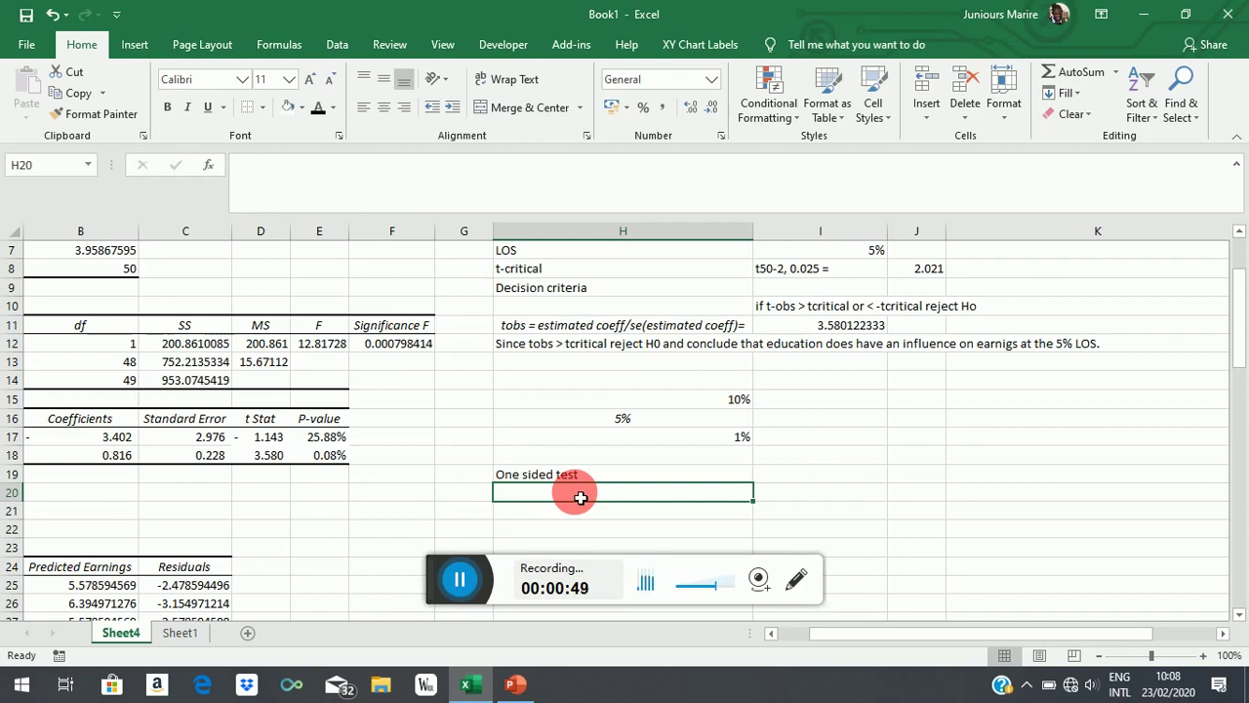
{"action": "scroll", "coordinate": [756, 434], "scroll_direction": "up", "scroll_amount": 2}
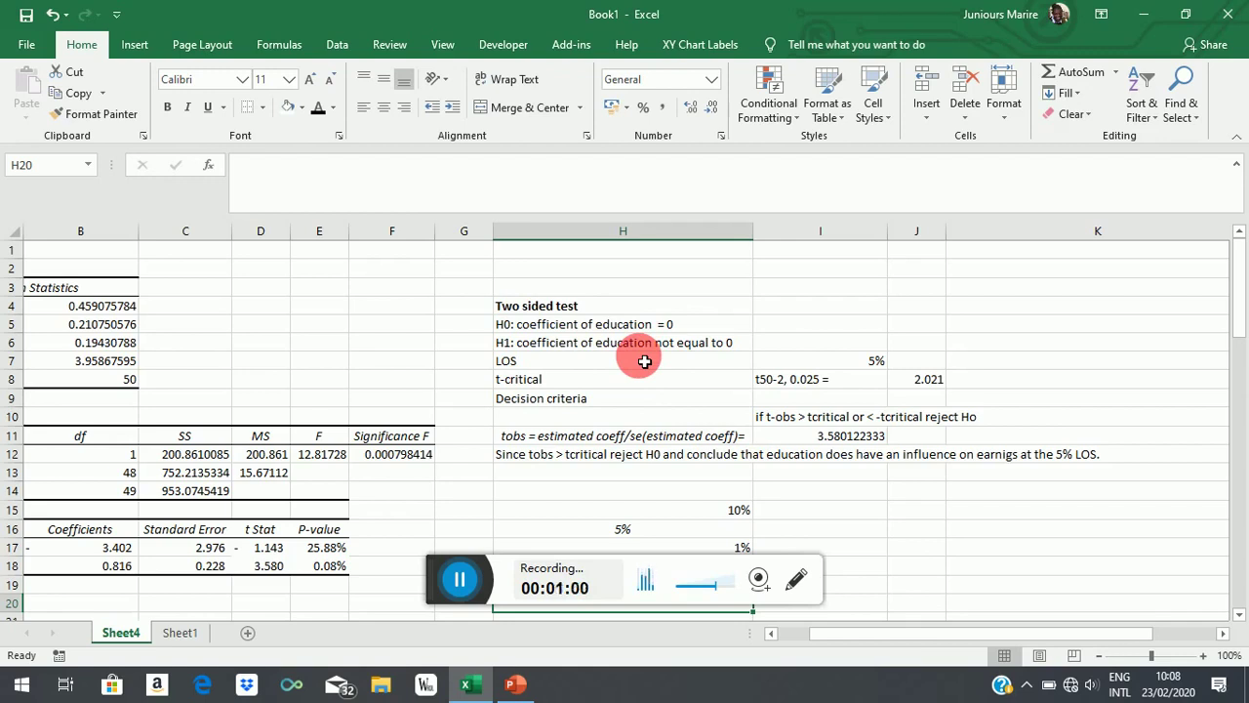
{"action": "scroll", "coordinate": [669, 366], "scroll_direction": "down", "scroll_amount": 6}
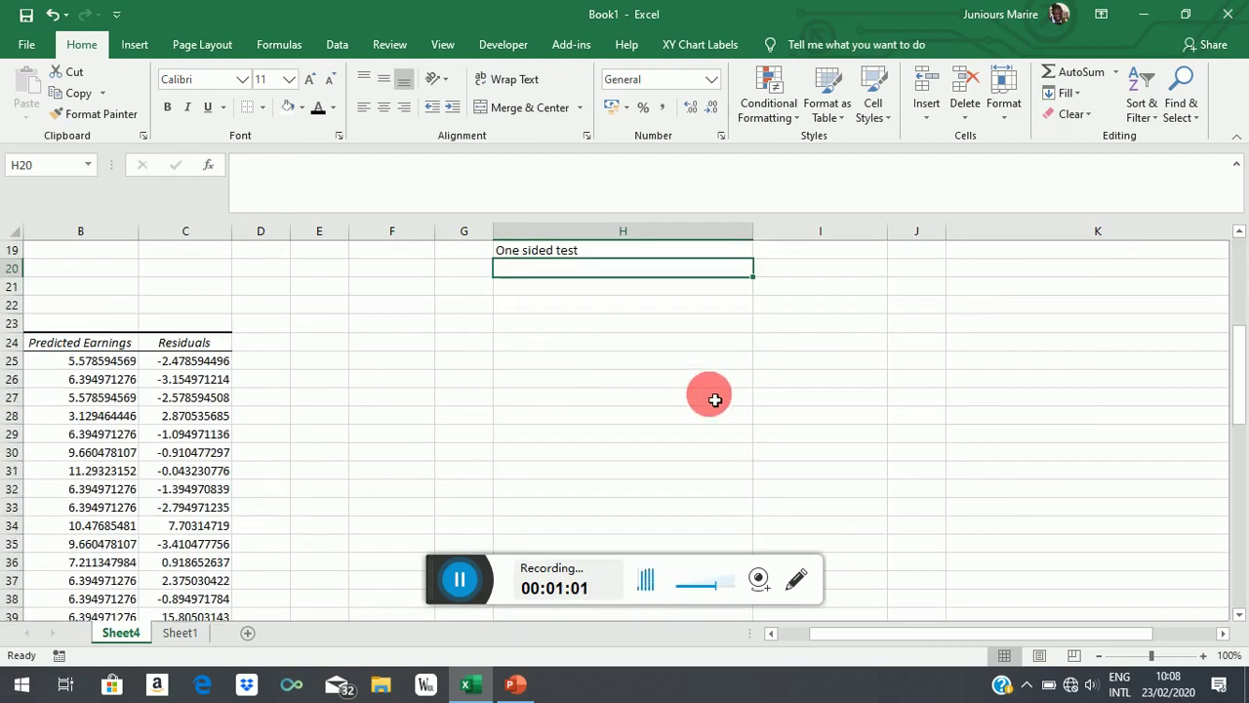
Type the null hypothesis 'H0: coeff of edu = 0 (or coeff of edu <or equal 0)' into H20
{"action": "scroll", "coordinate": [685, 379], "scroll_direction": "up", "scroll_amount": 1}
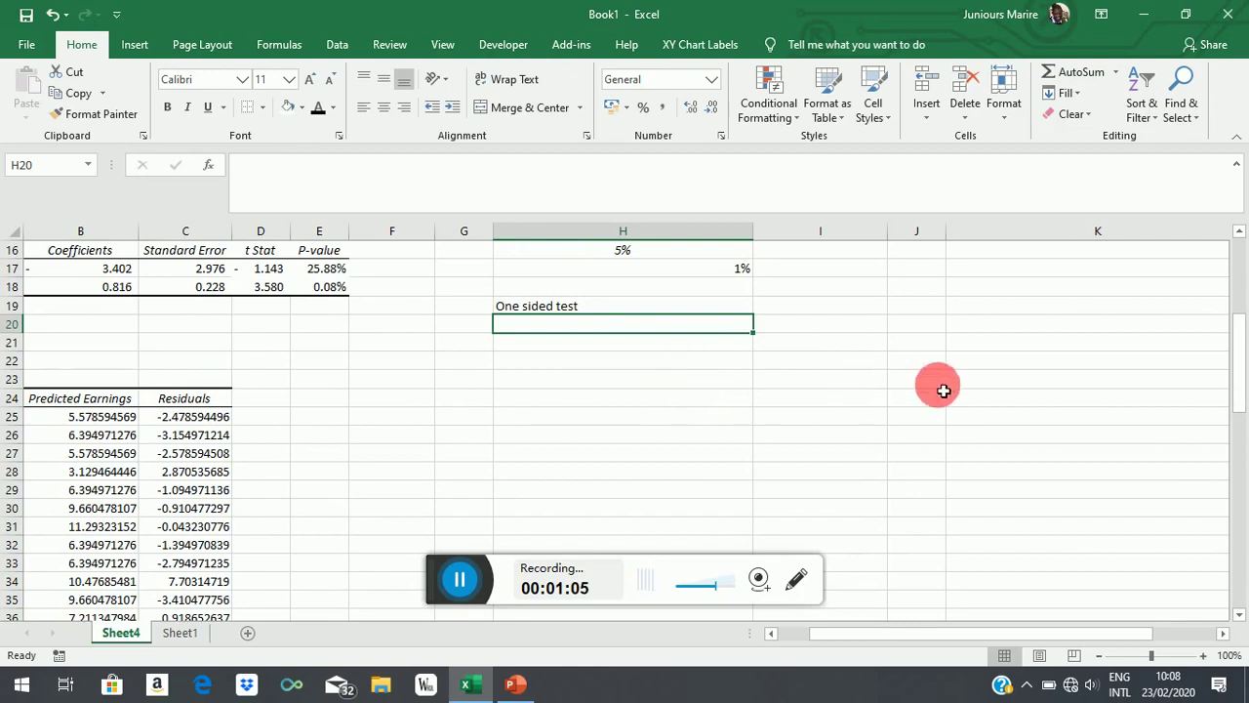
{"action": "type", "text": "H"}
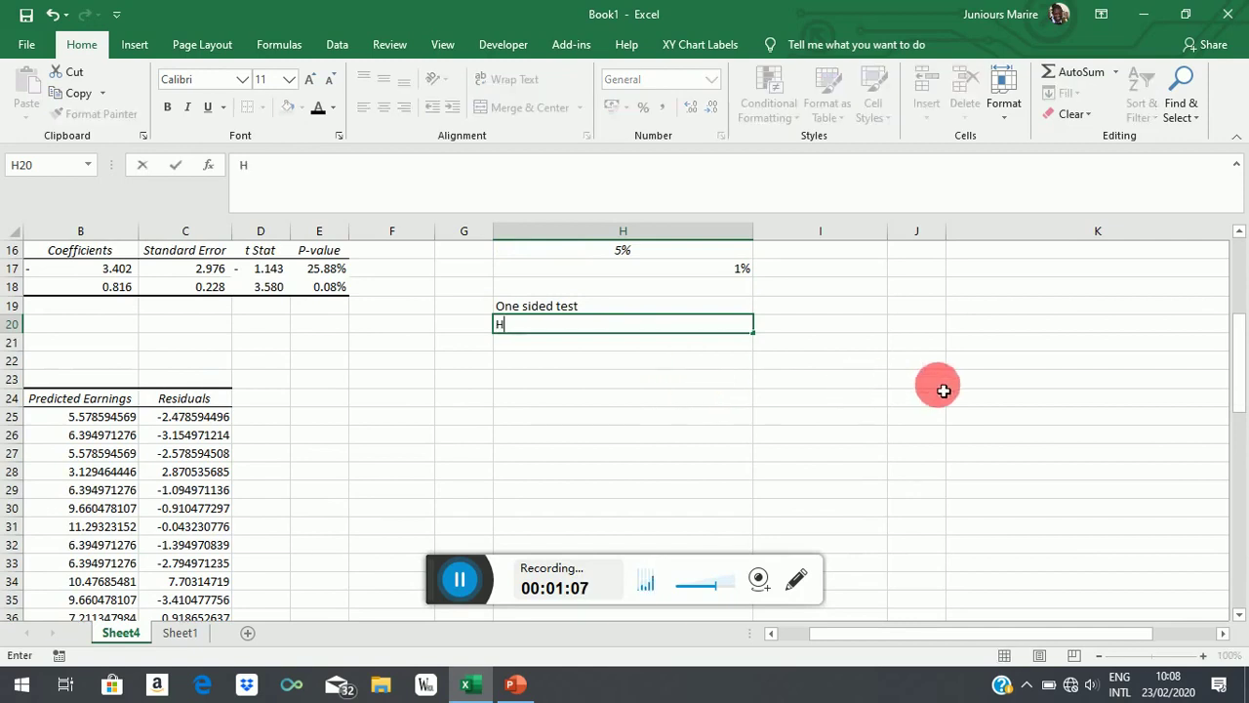
{"action": "type", "text": "0:"}
{"action": "type", "text": "coeff of edu"}
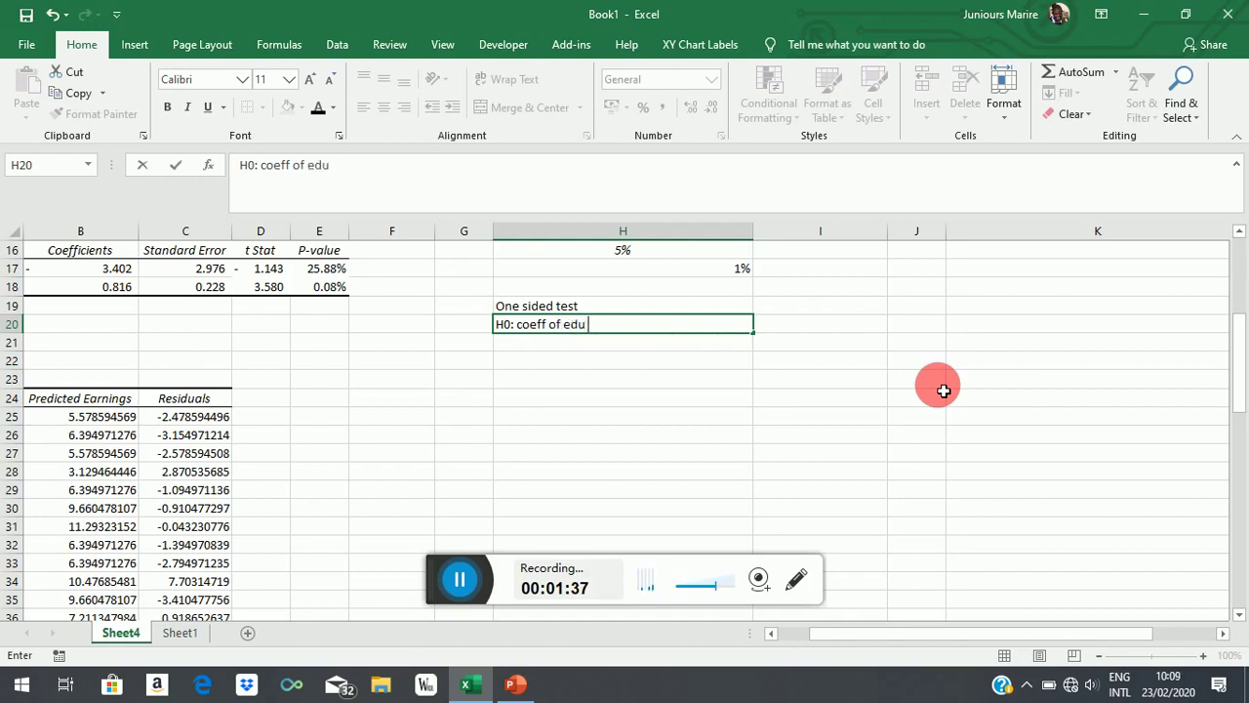
{"action": "type", "text": " = 0"}
{"action": "type", "text": "(or coeff of edu"}
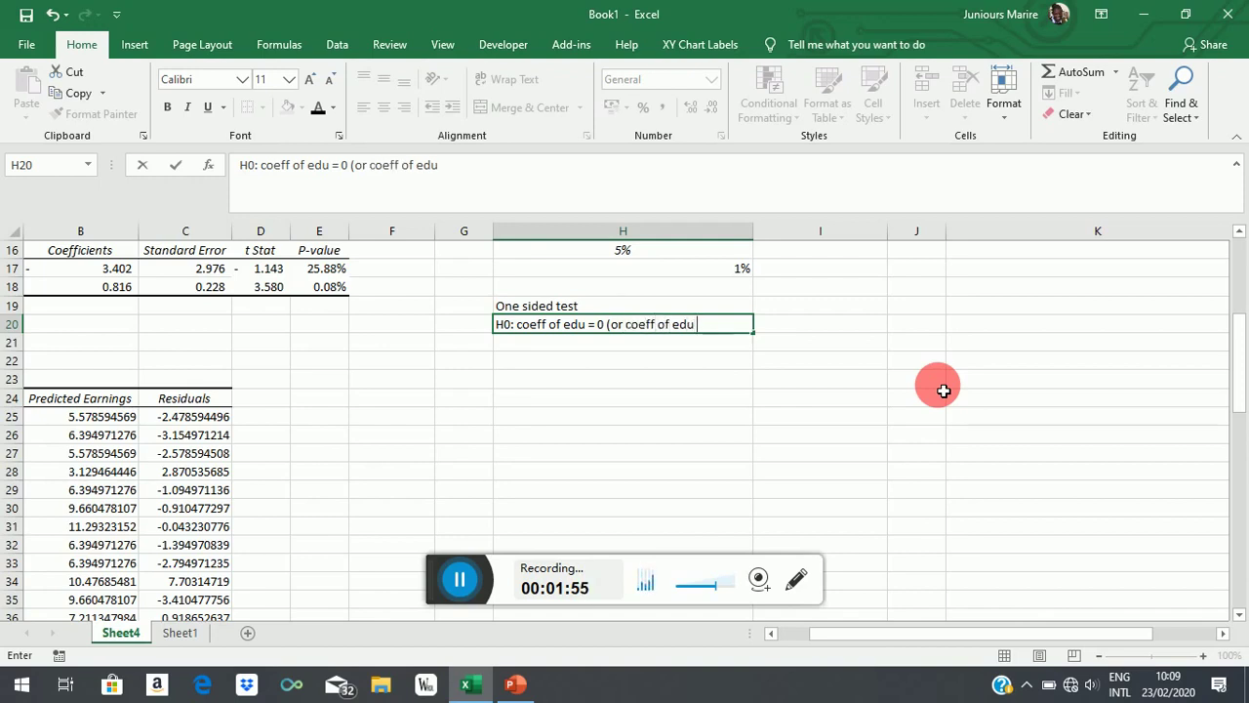
{"action": "type", "text": " <or equal"}
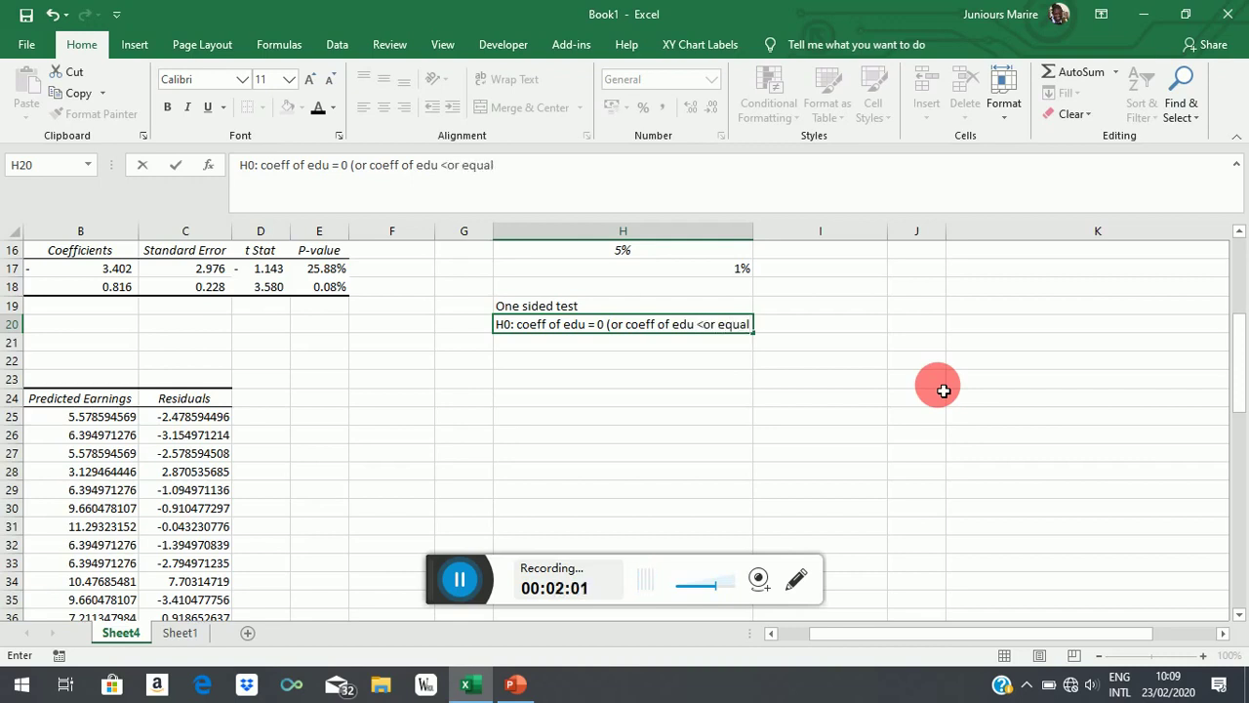
{"action": "type", "text": " 0)"}
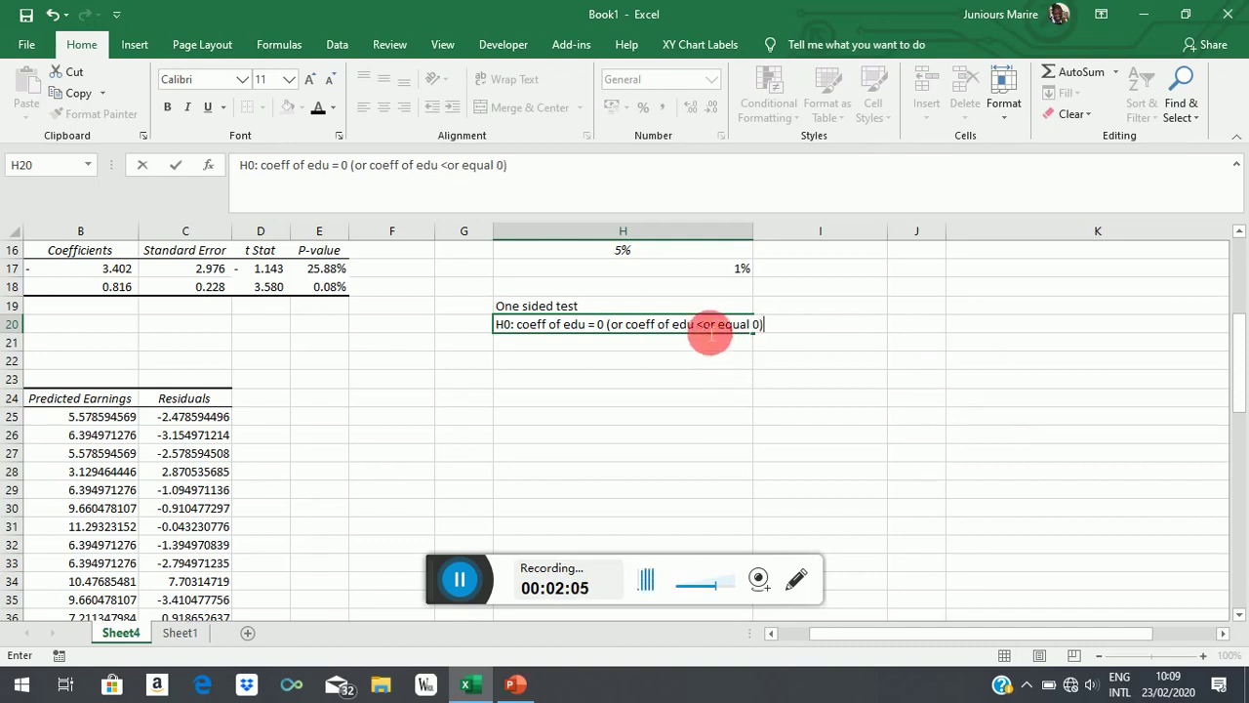
{"action": "left_click_drag", "start_coordinate": [696, 324], "coordinate": [704, 324]}
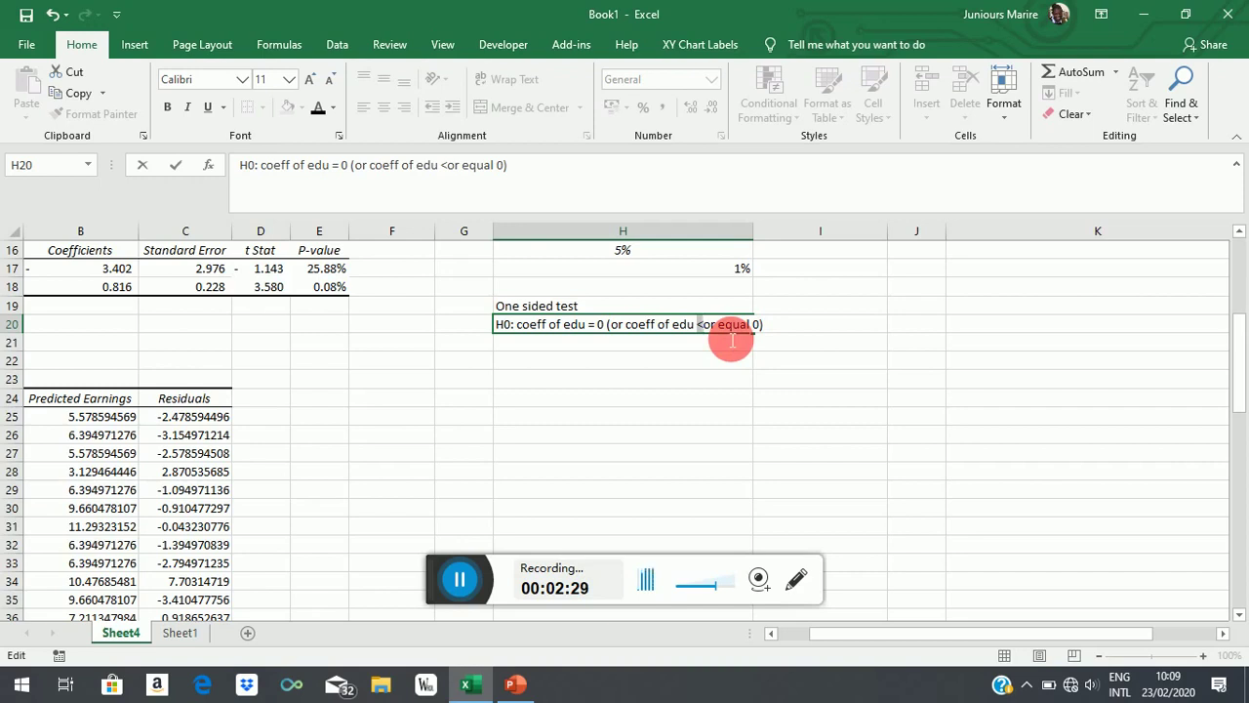
{"action": "key", "text": "End"}
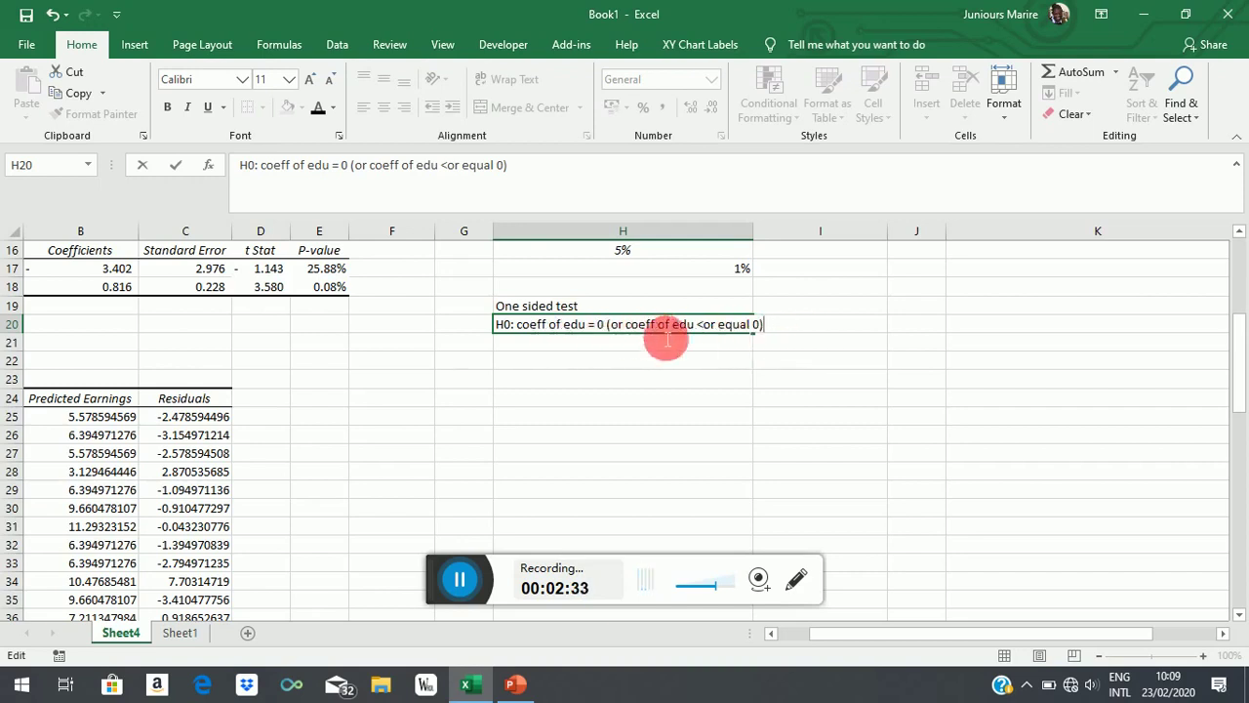
Enter the alternative 'H1: coeff of edu > 0' in H21 and 'LOS 5%' in H22
{"action": "left_click", "coordinate": [523, 351]}
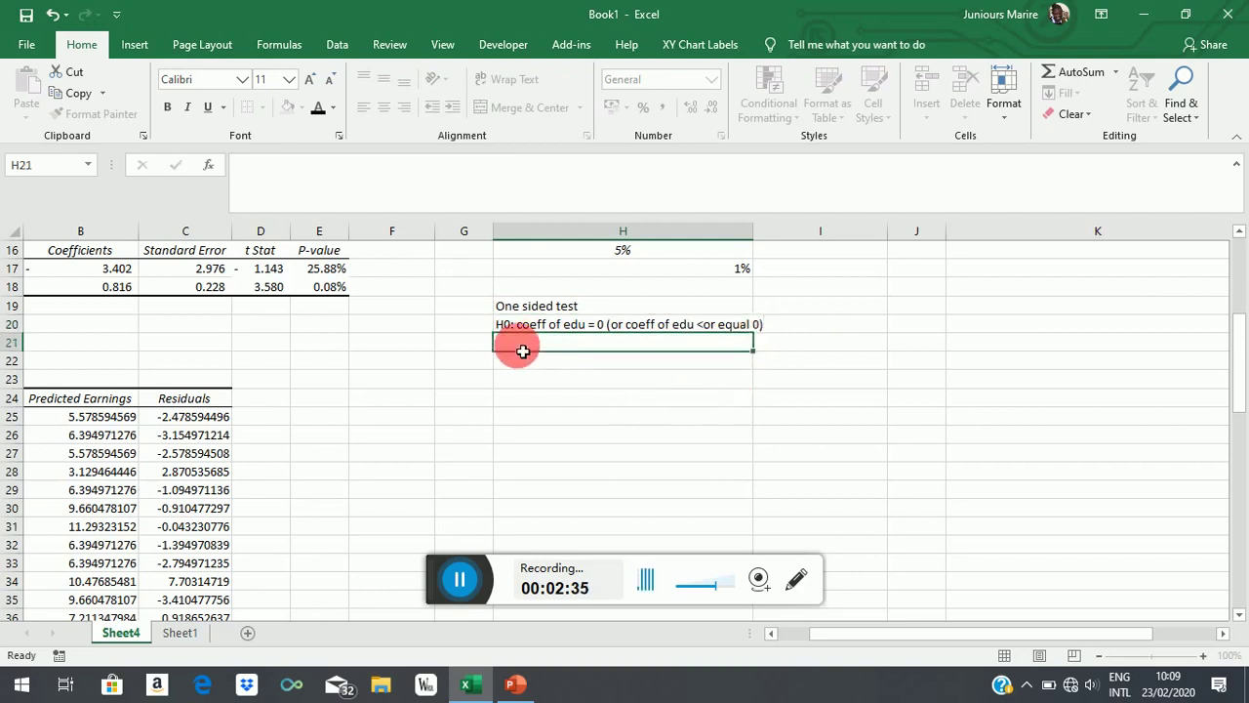
{"action": "type", "text": "H1:"}
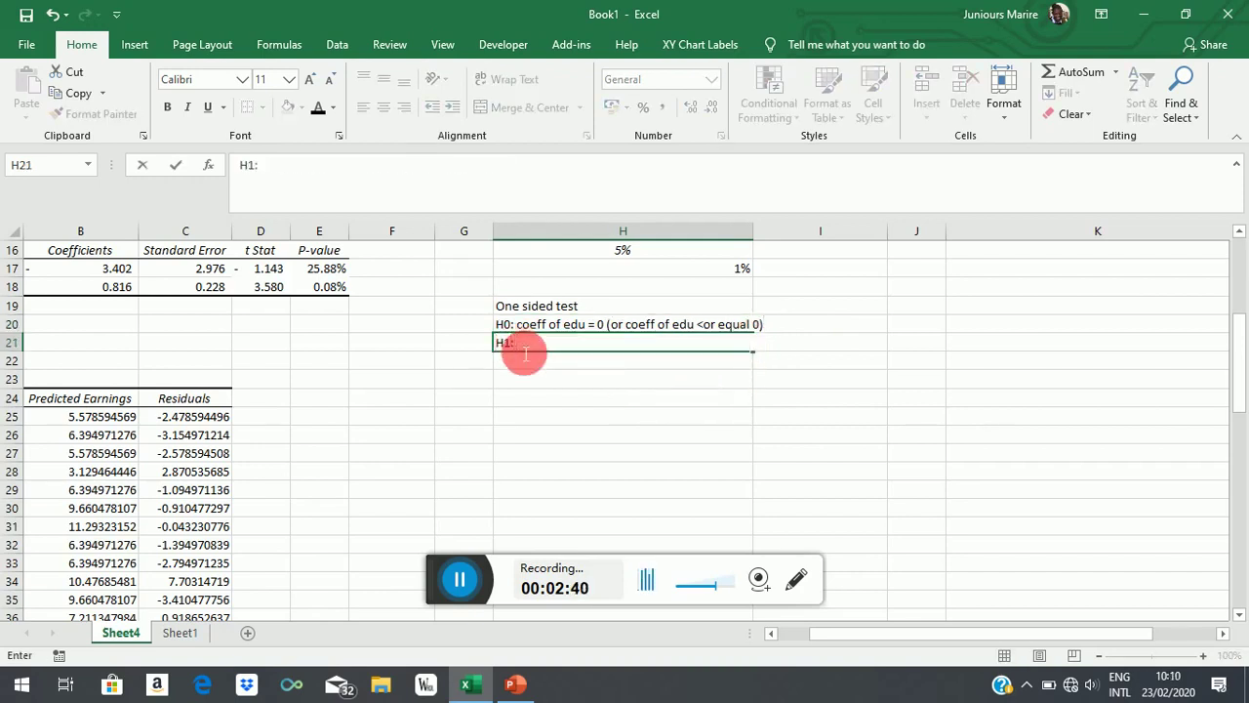
{"action": "type", "text": " coeff of "}
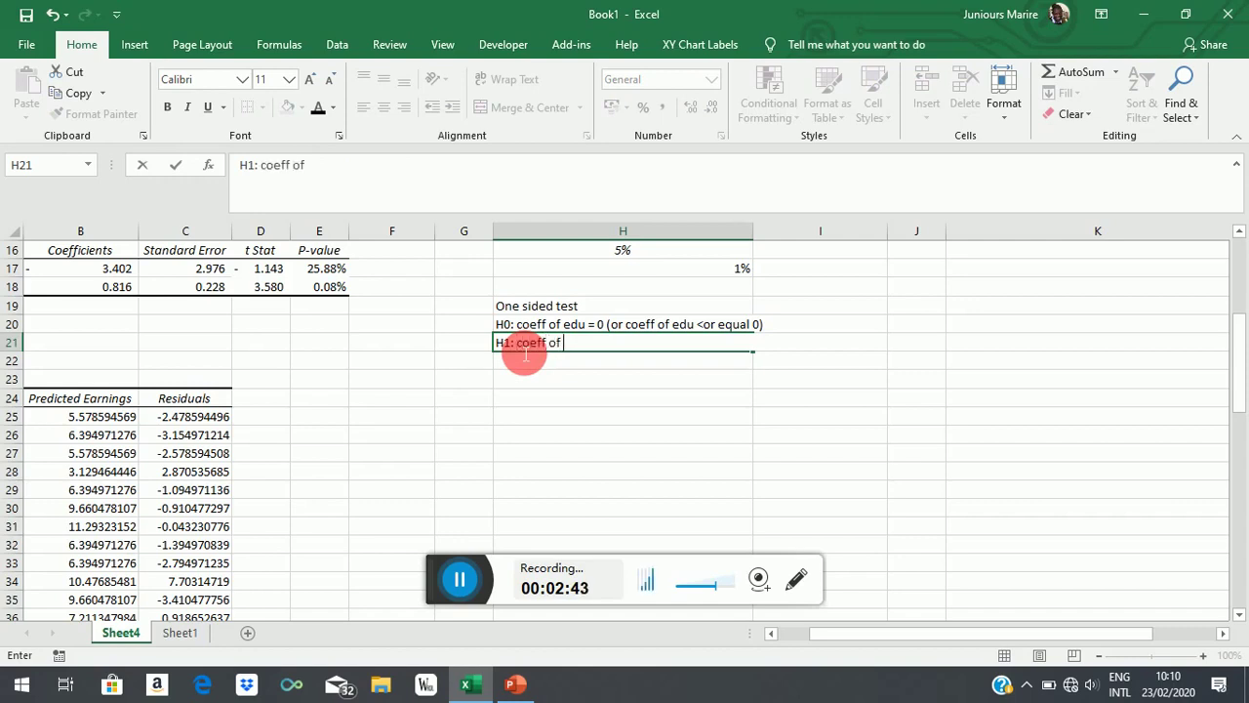
{"action": "type", "text": "edu > 0"}
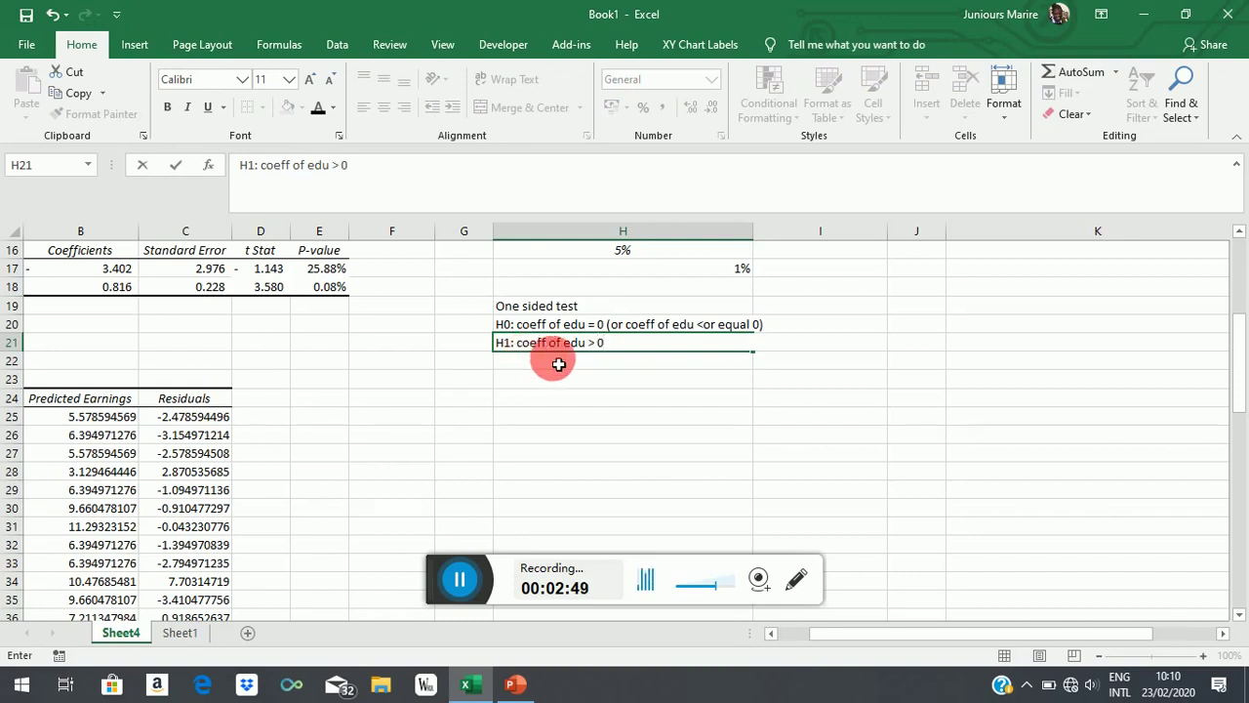
{"action": "left_click", "coordinate": [557, 369]}
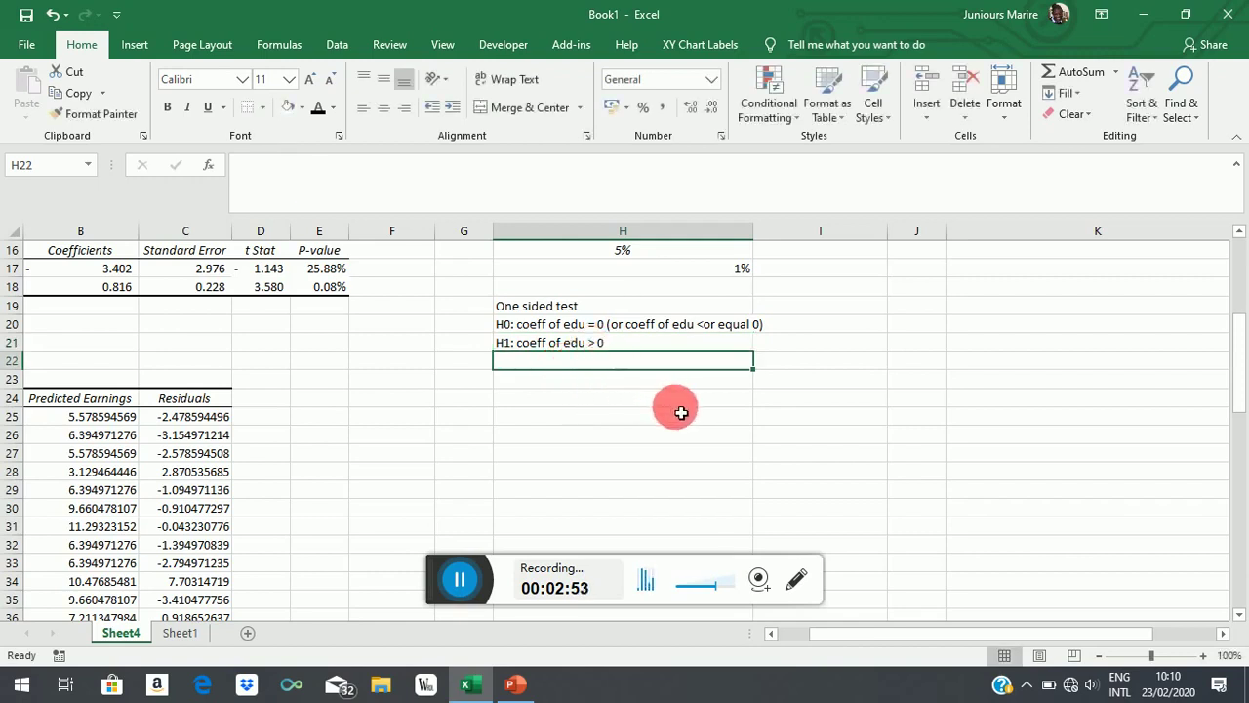
{"action": "type", "text": "LOS"}
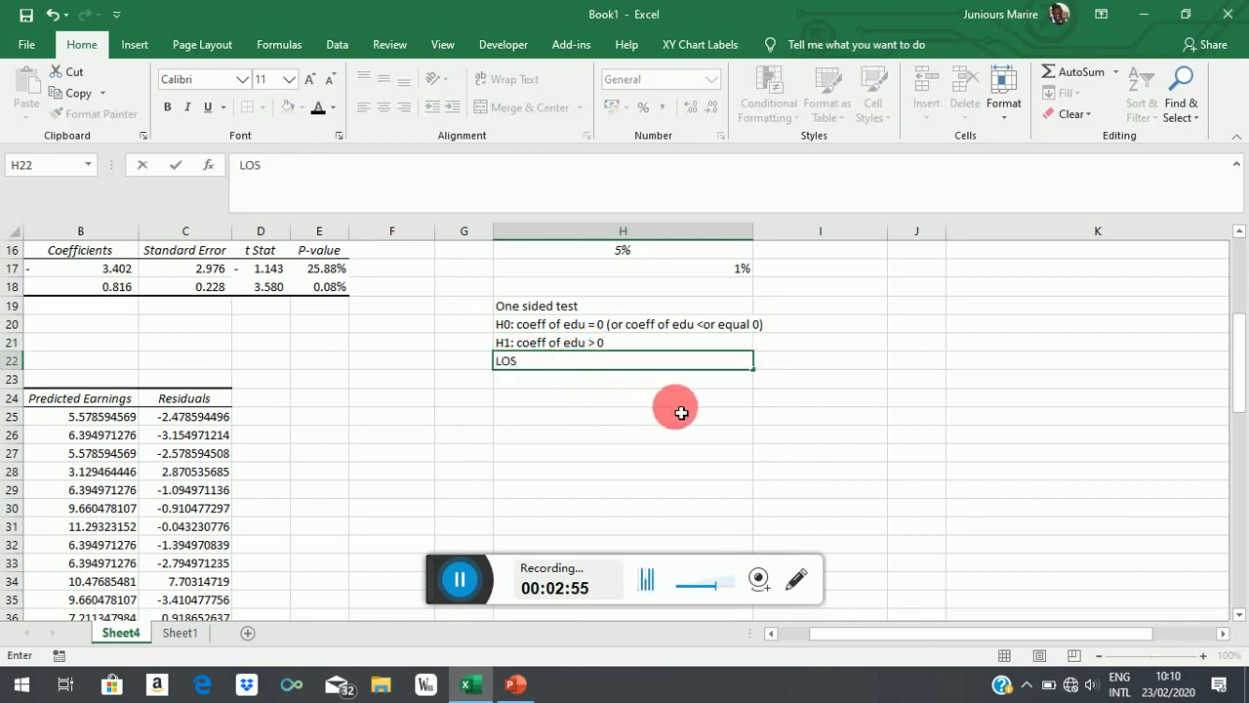
{"action": "type", "text": " 5%"}
{"action": "left_click", "coordinate": [604, 387]}
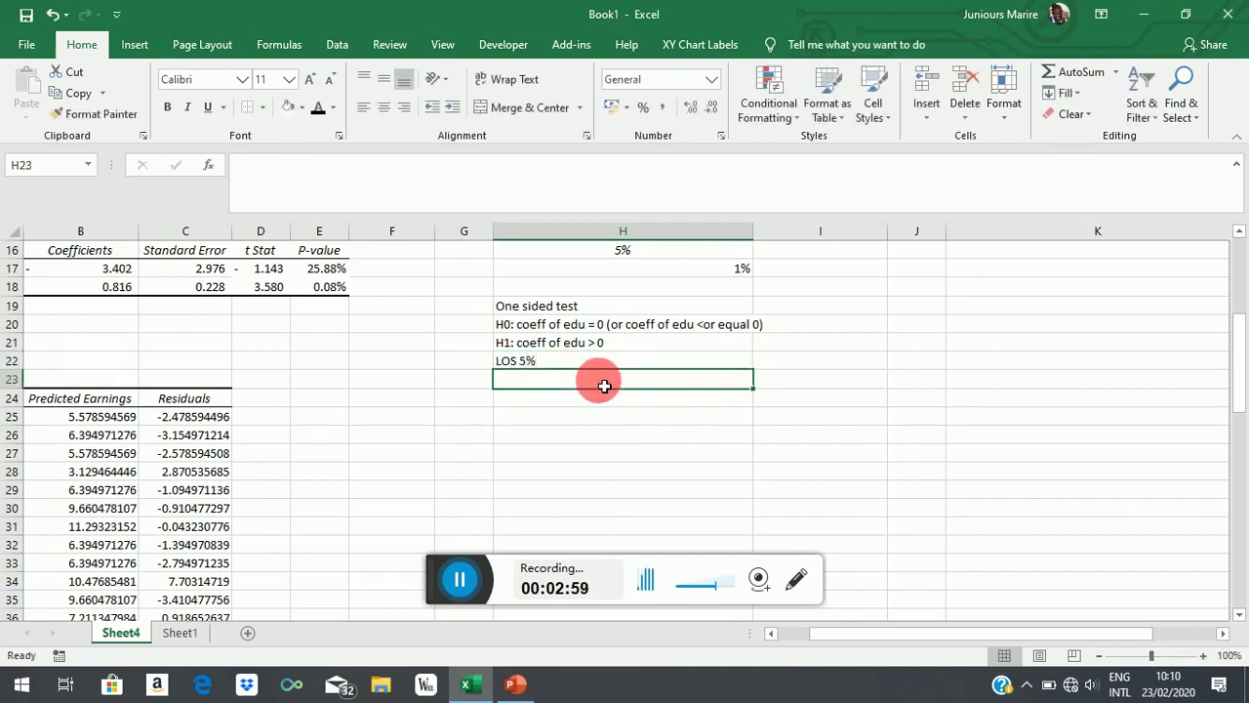
Enter 'tcrical = t(48, 0.05)' in H23 and reopen the cell to extend it
{"action": "type", "text": "tcri"}
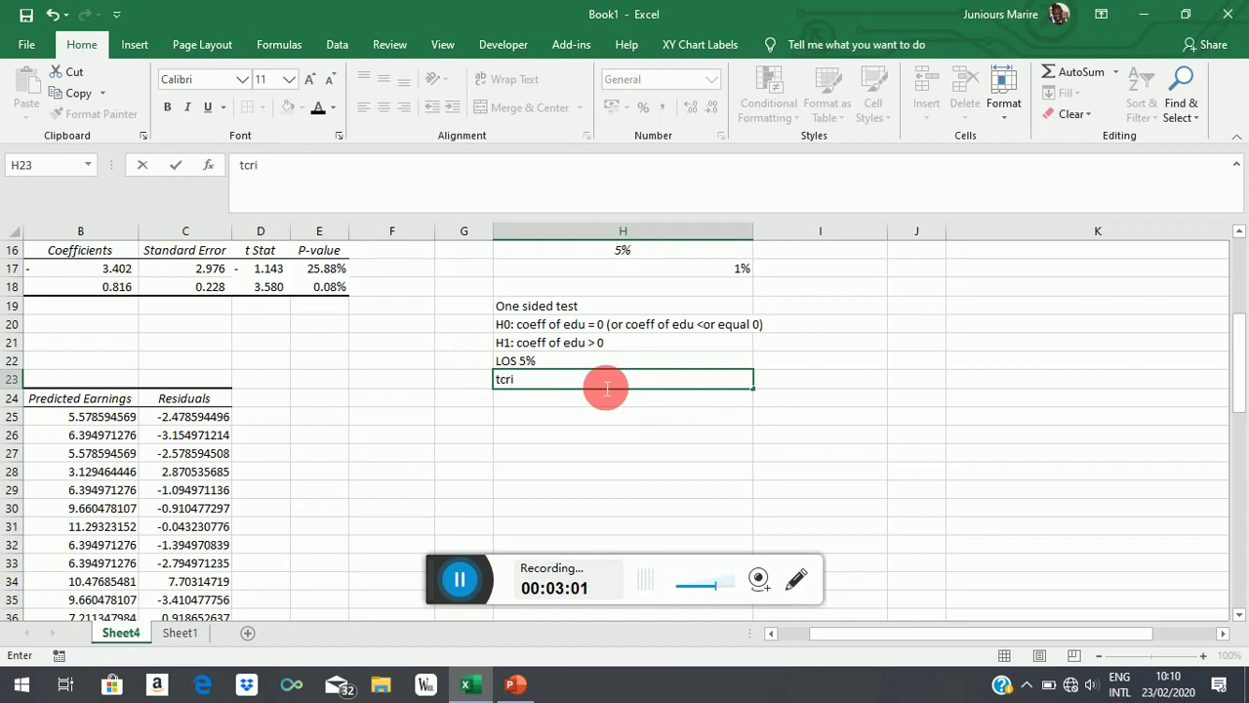
{"action": "type", "text": "cal = t(48,"}
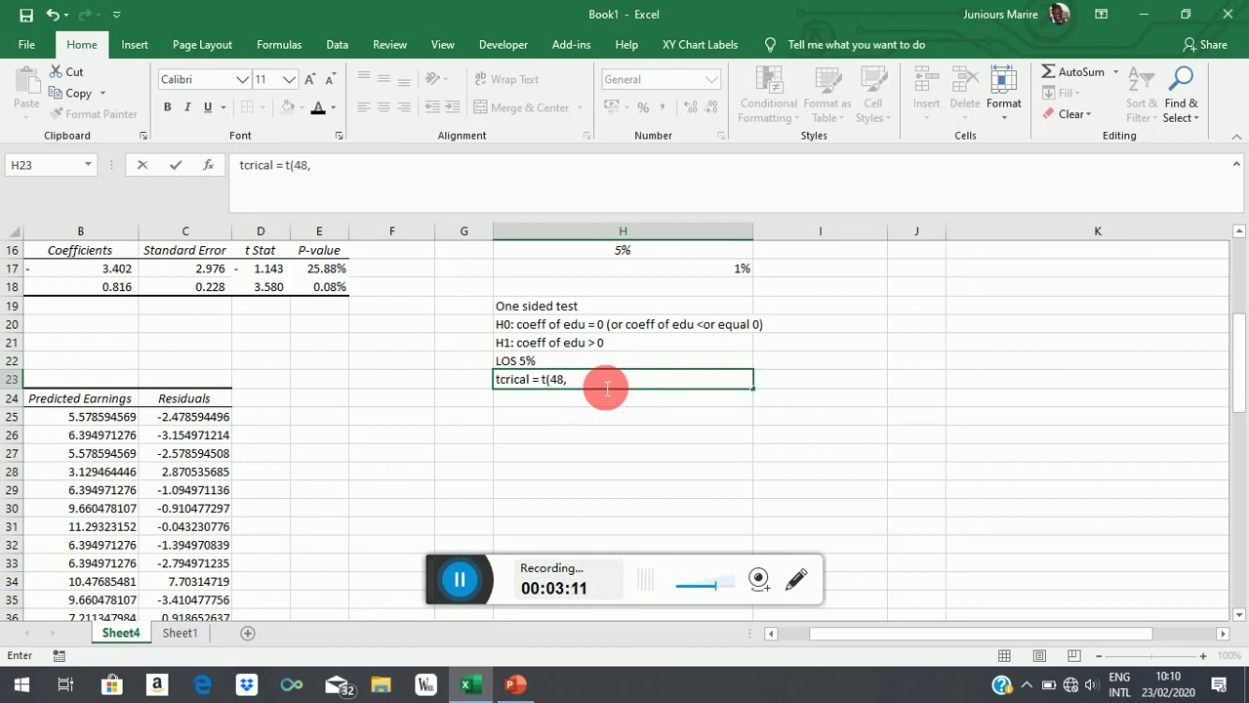
{"action": "type", "text": " 0.05)"}
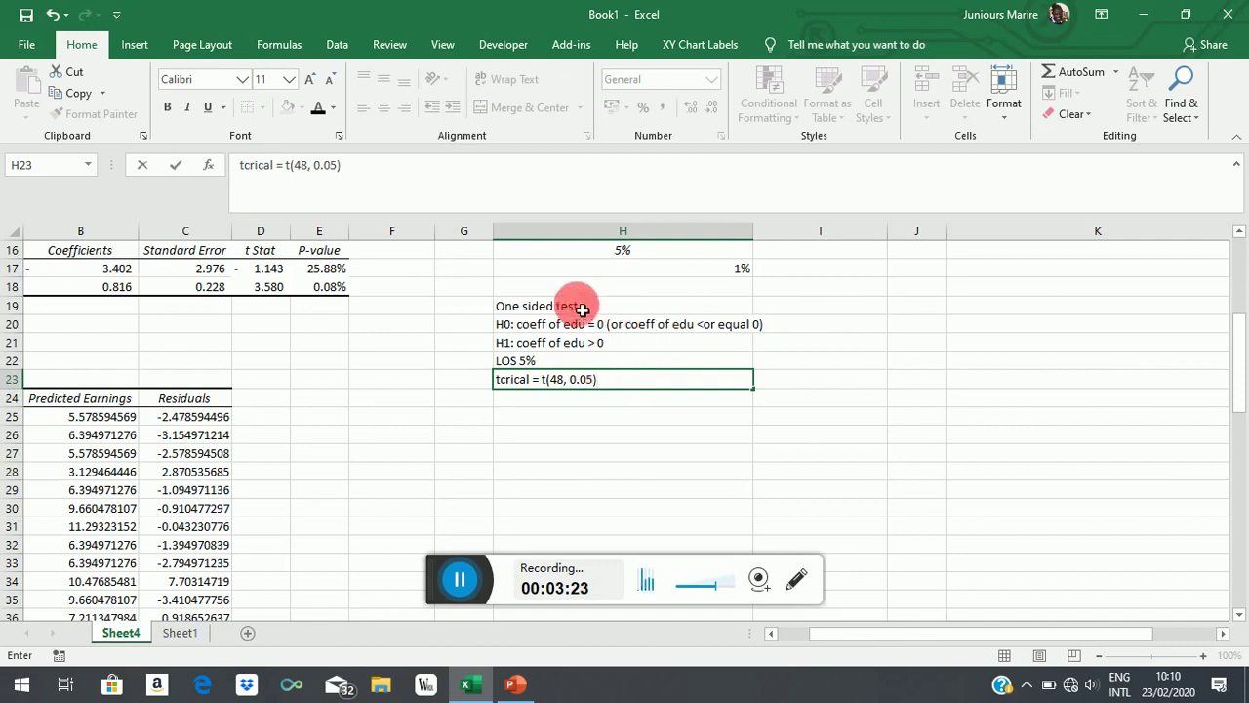
{"action": "left_click", "coordinate": [549, 306]}
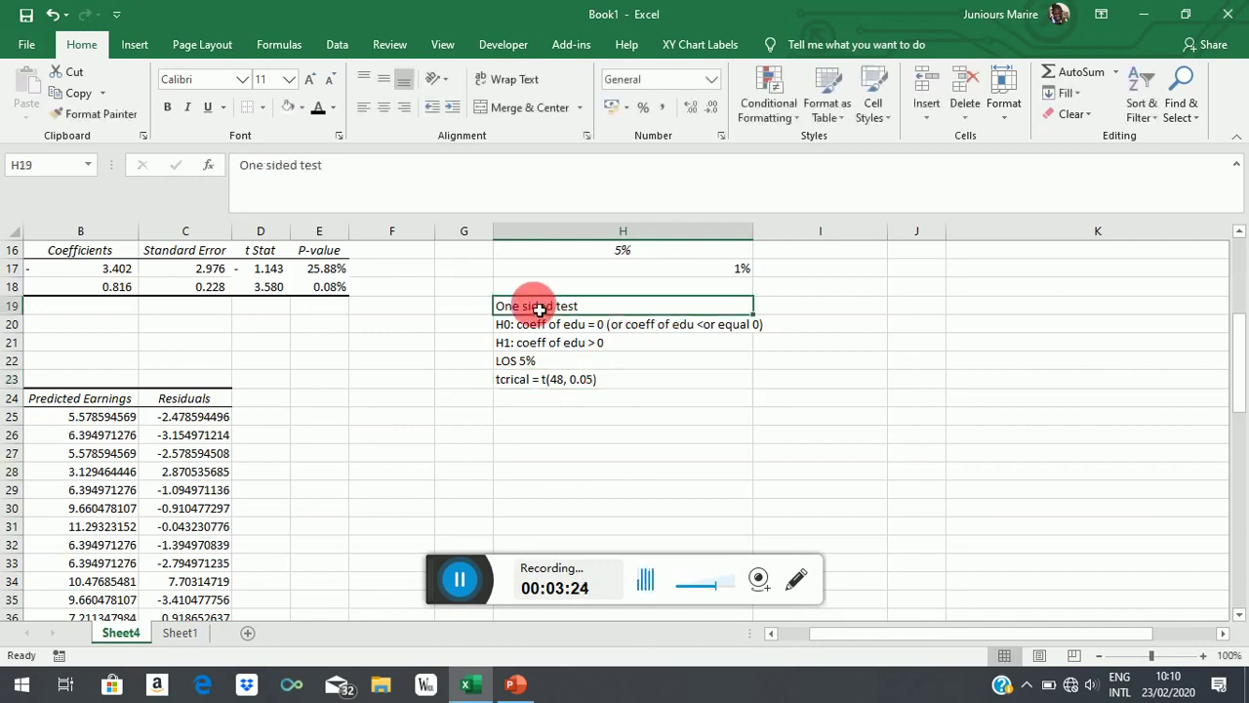
{"action": "left_click", "coordinate": [611, 384]}
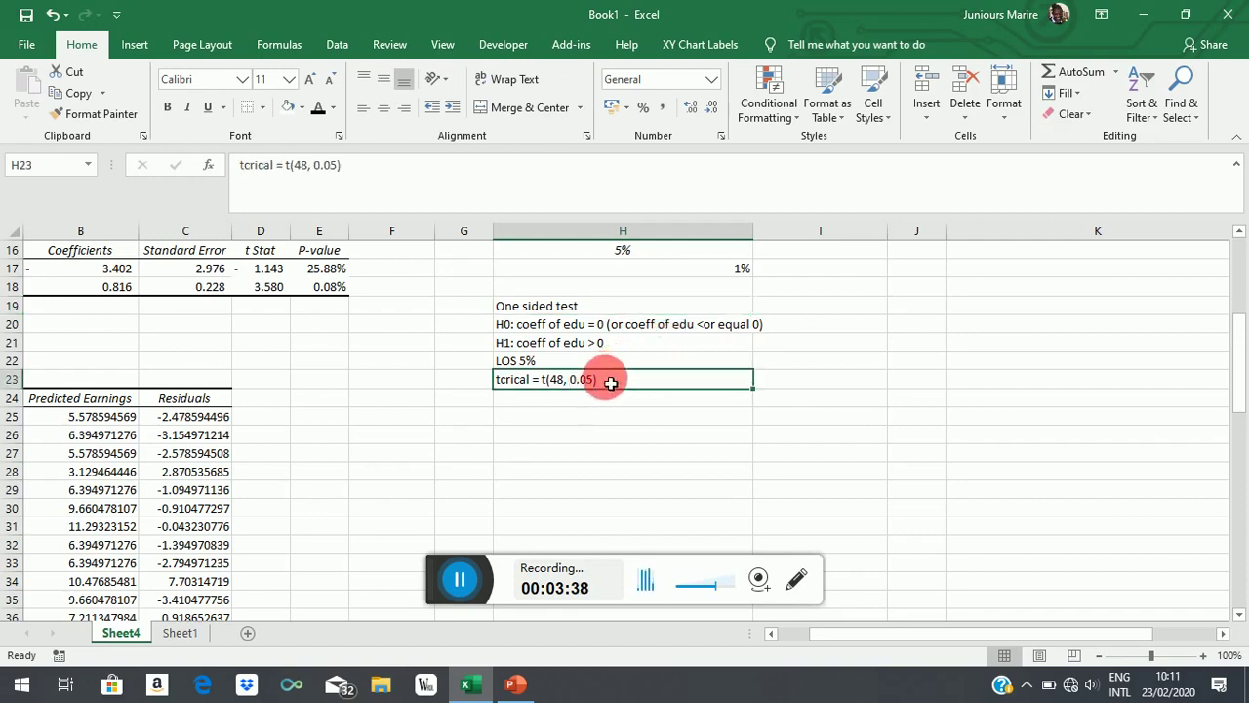
{"action": "double_click", "coordinate": [612, 384]}
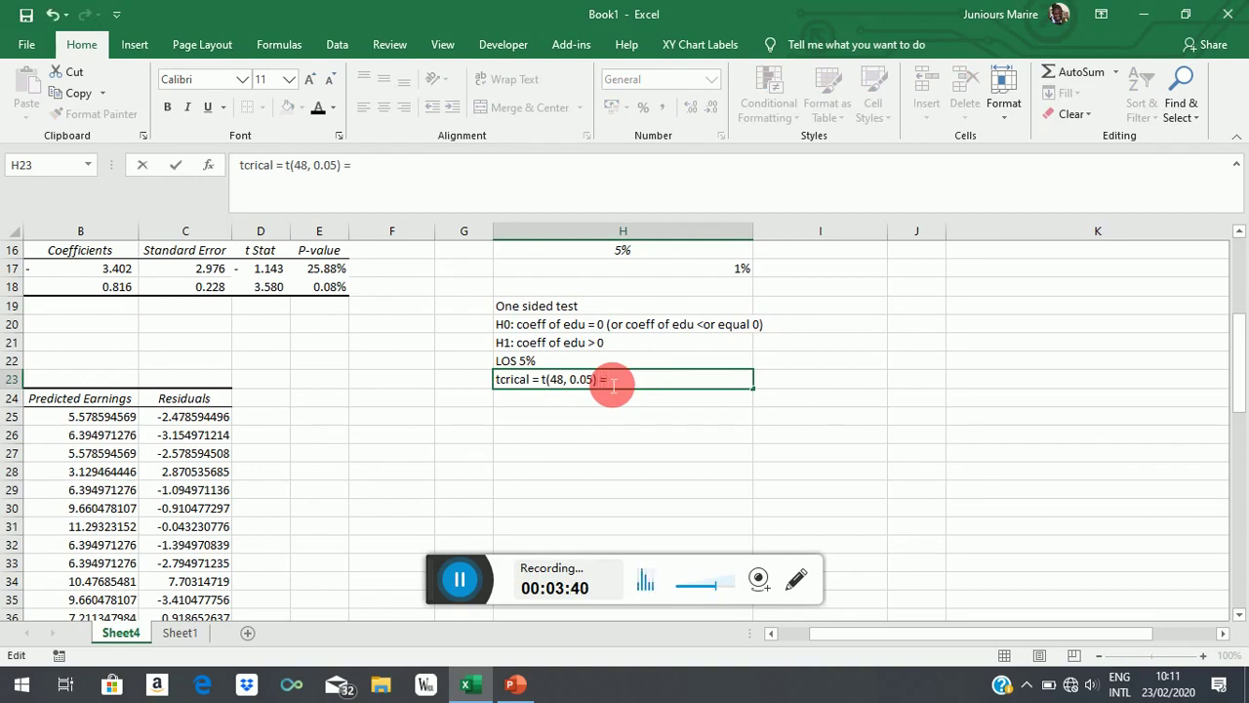
Write the decision rule 'DC: if tobs > tcritical reject H0, otherwise fail to' in H24
{"action": "left_click", "coordinate": [552, 404]}
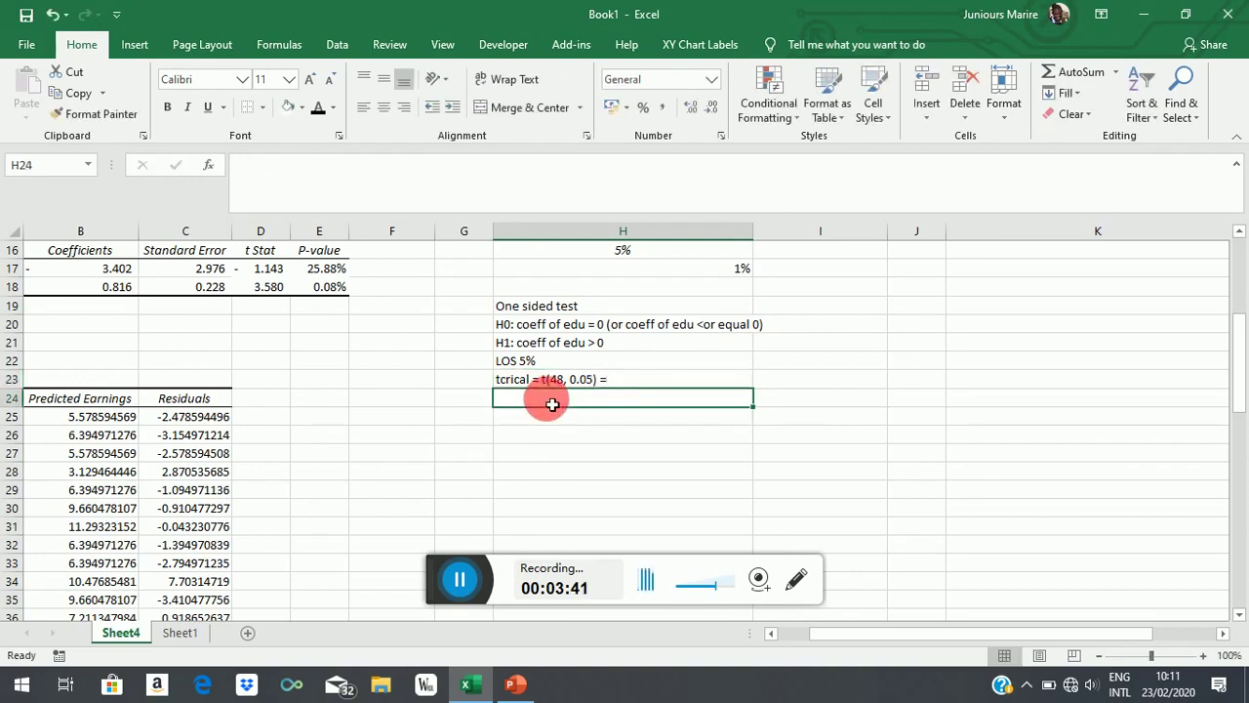
{"action": "type", "text": "DC"}
{"action": "type", "text": ":"}
{"action": "type", "text": " i"}
{"action": "key", "text": "BackSpace"}
{"action": "type", "text": "if tobs >"}
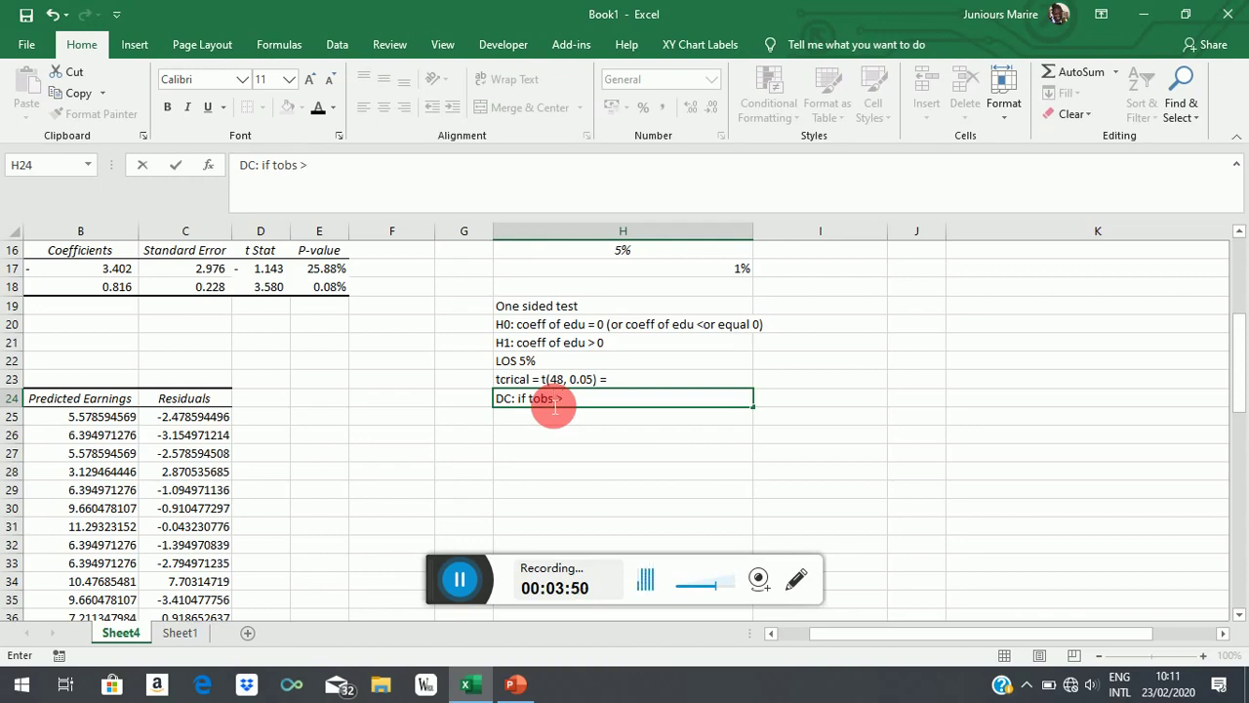
{"action": "key", "text": "BackSpace"}
{"action": "type", "text": "> tcritical rejec"}
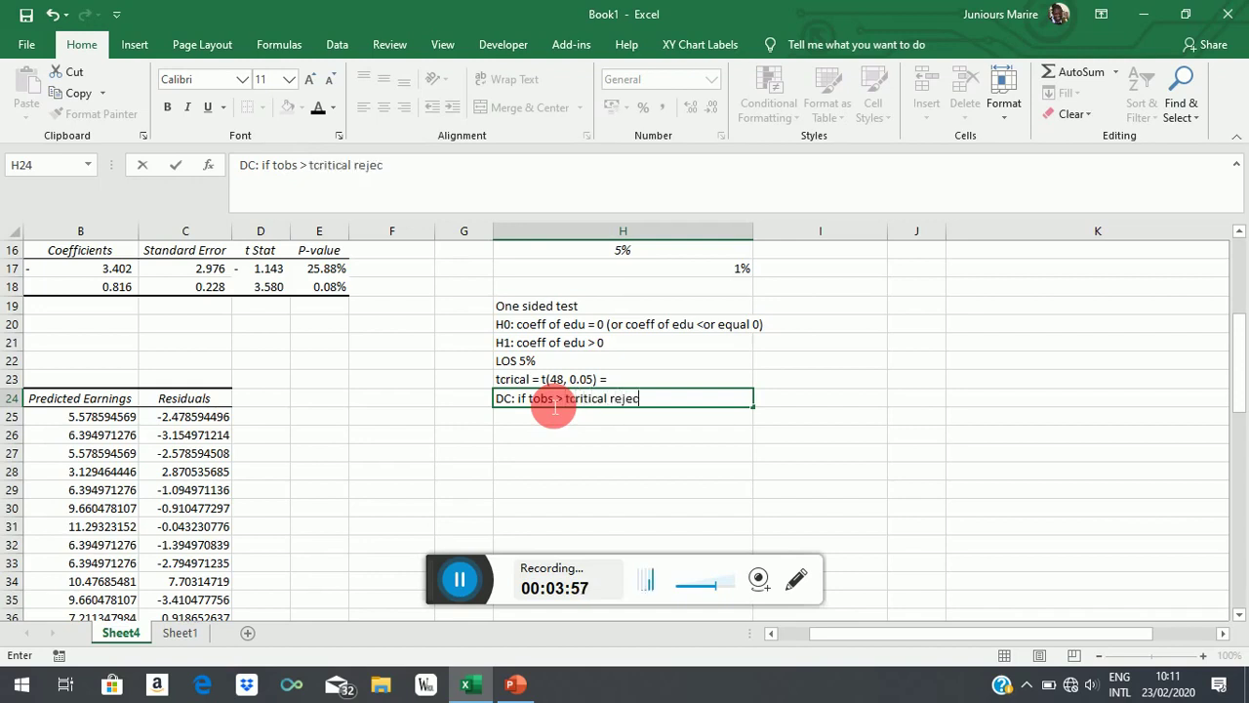
{"action": "type", "text": "t Ho"}
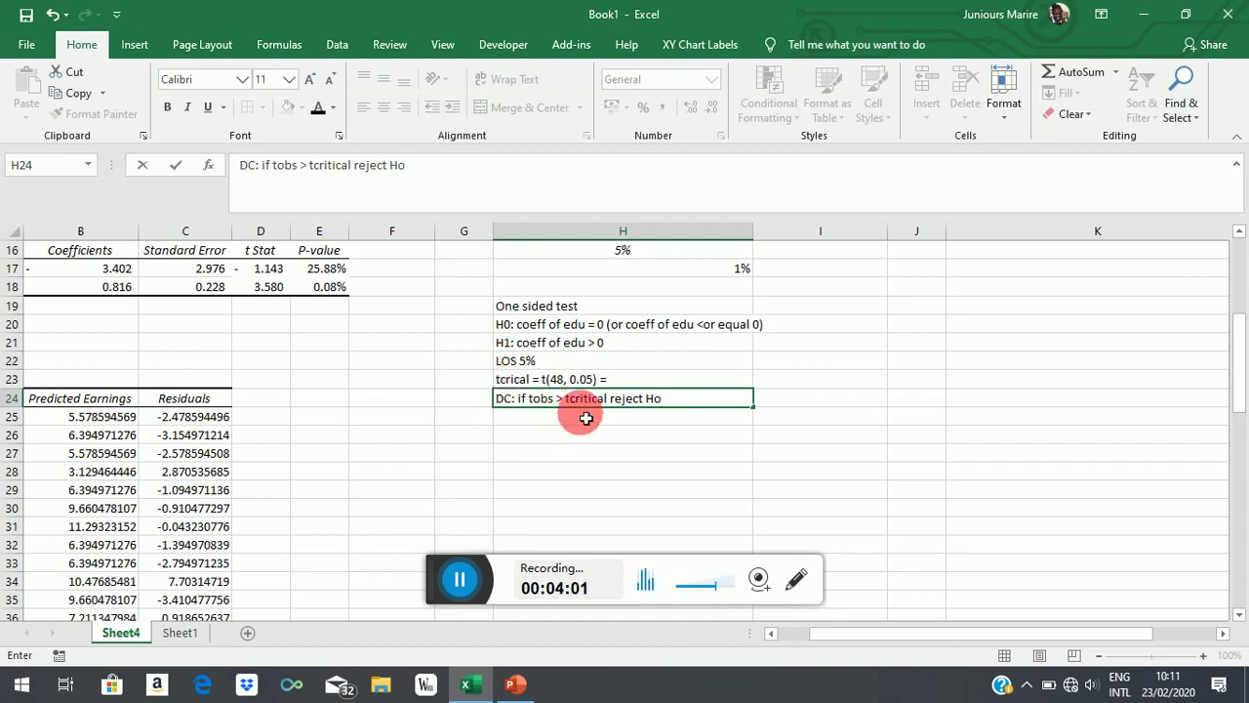
{"action": "key", "text": "BackSpace"}
{"action": "type", "text": "0,"}
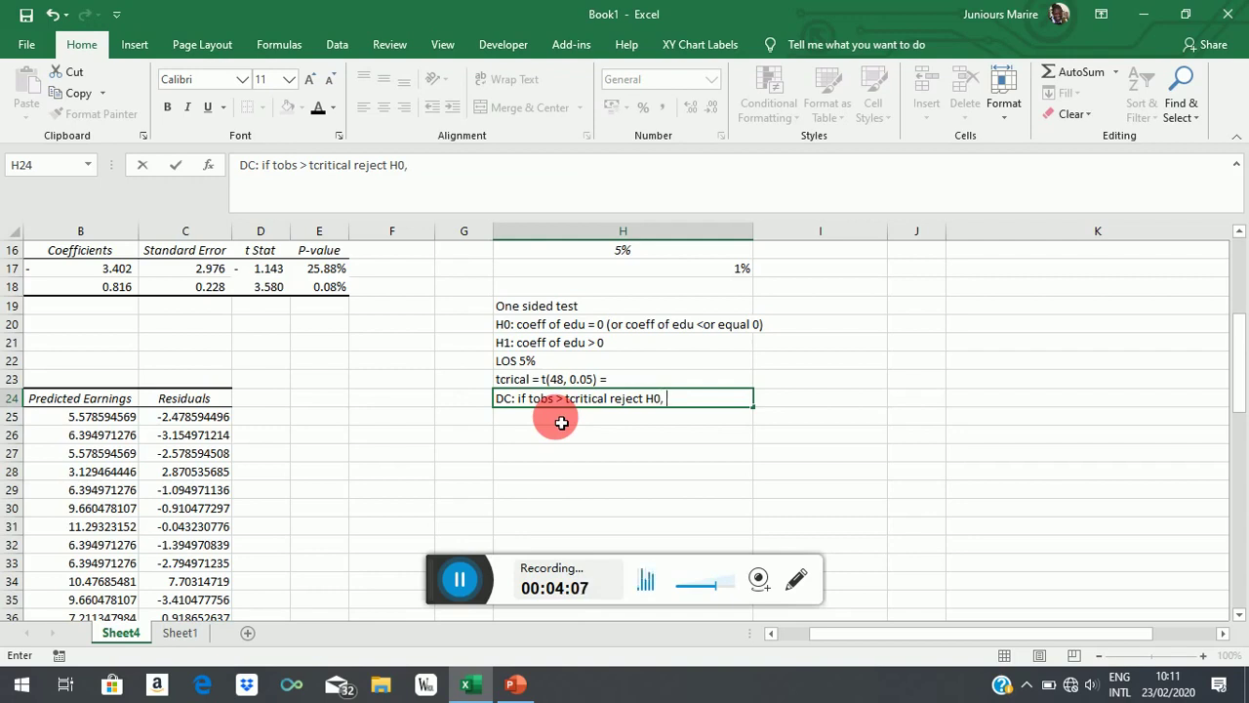
{"action": "type", "text": "otherwise"}
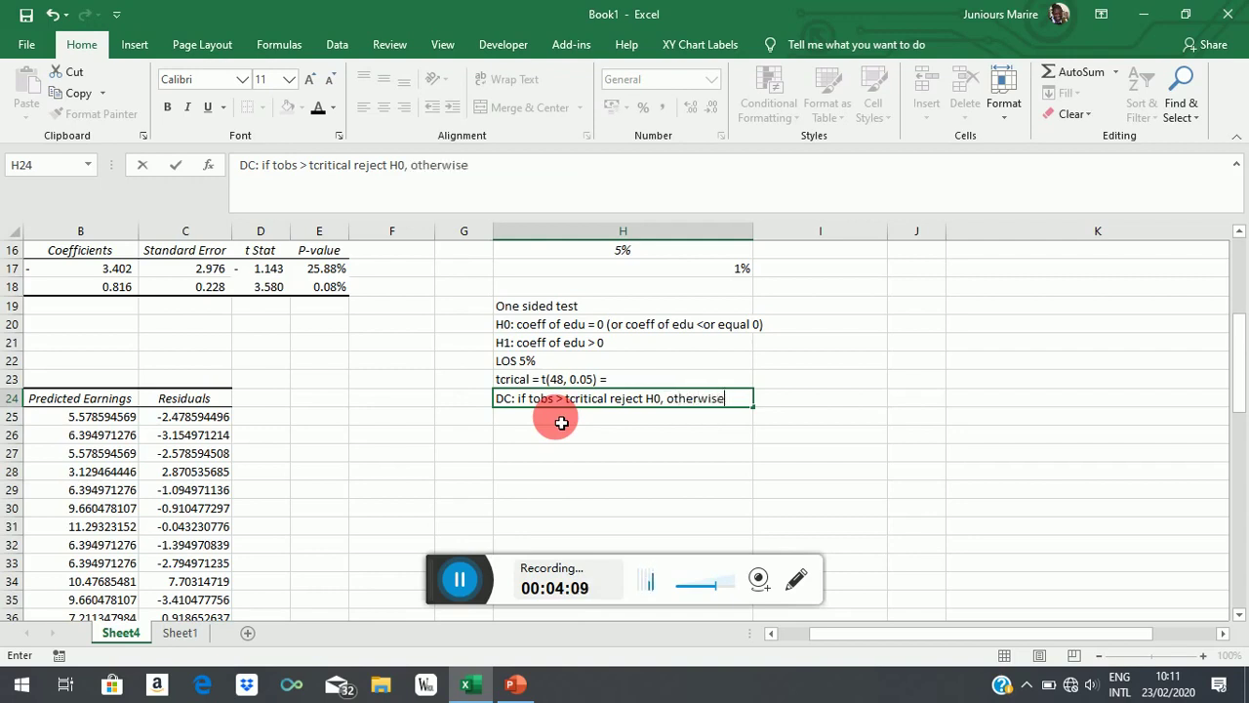
{"action": "type", "text": " fail to"}
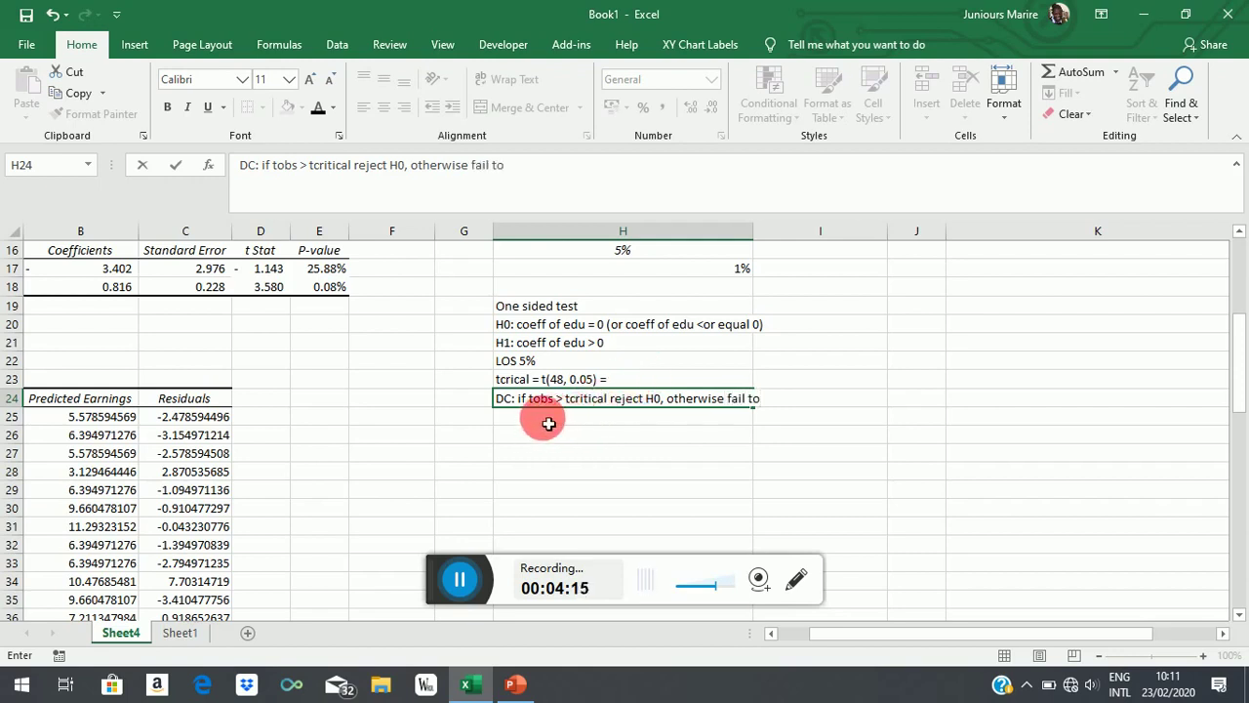
{"action": "key", "text": "Return"}
Label H25 'tobs =' and enter the observed t value 3.58 in I25
{"action": "type", "text": "t"}
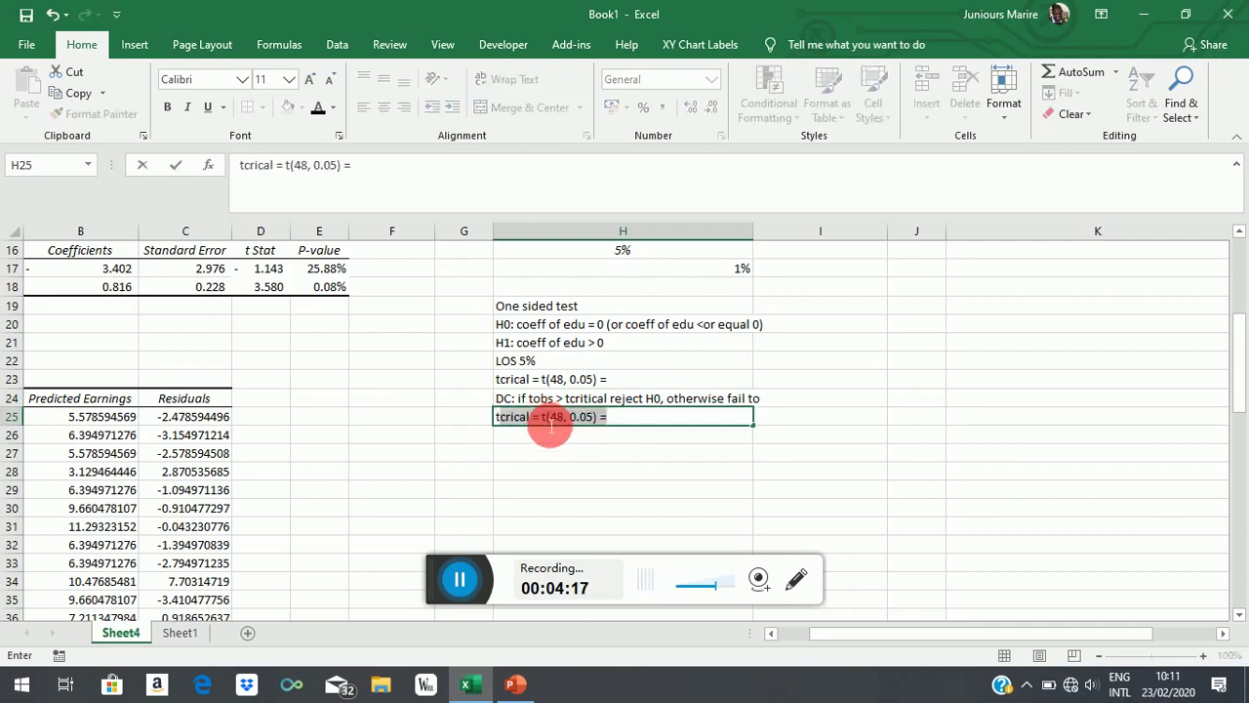
{"action": "type", "text": "obs ="}
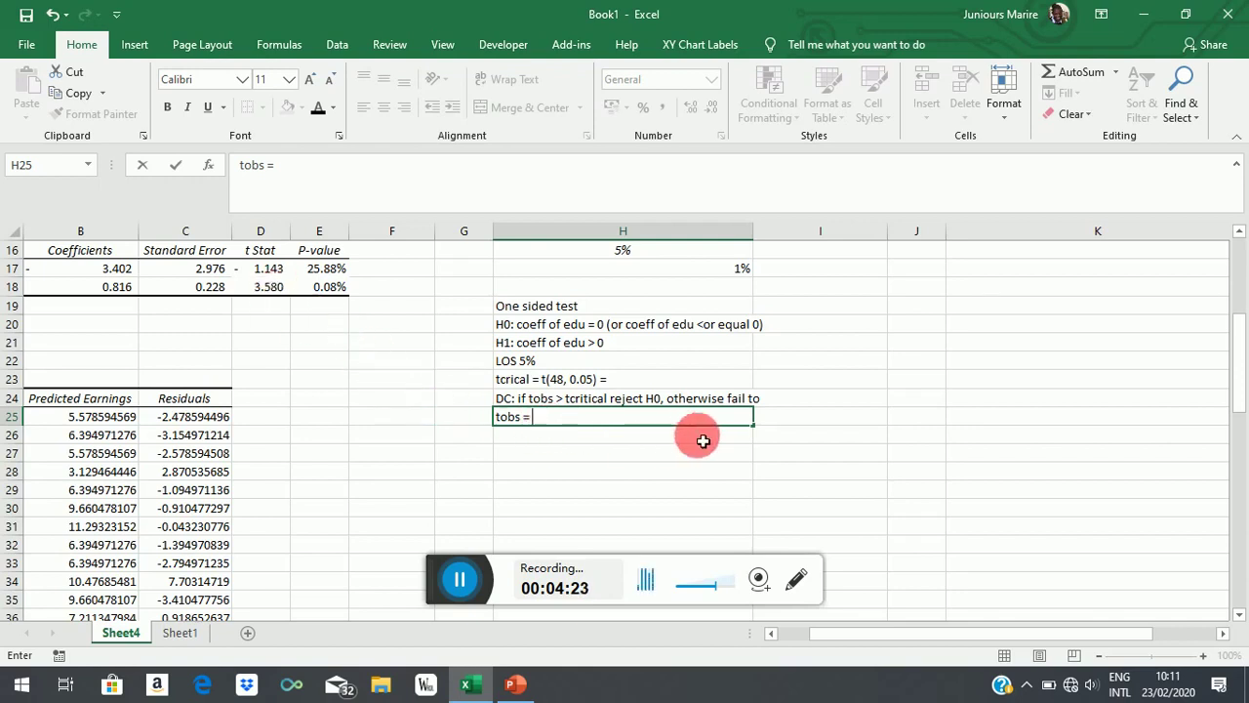
{"action": "left_click", "coordinate": [117, 293]}
{"action": "left_click", "coordinate": [207, 293]}
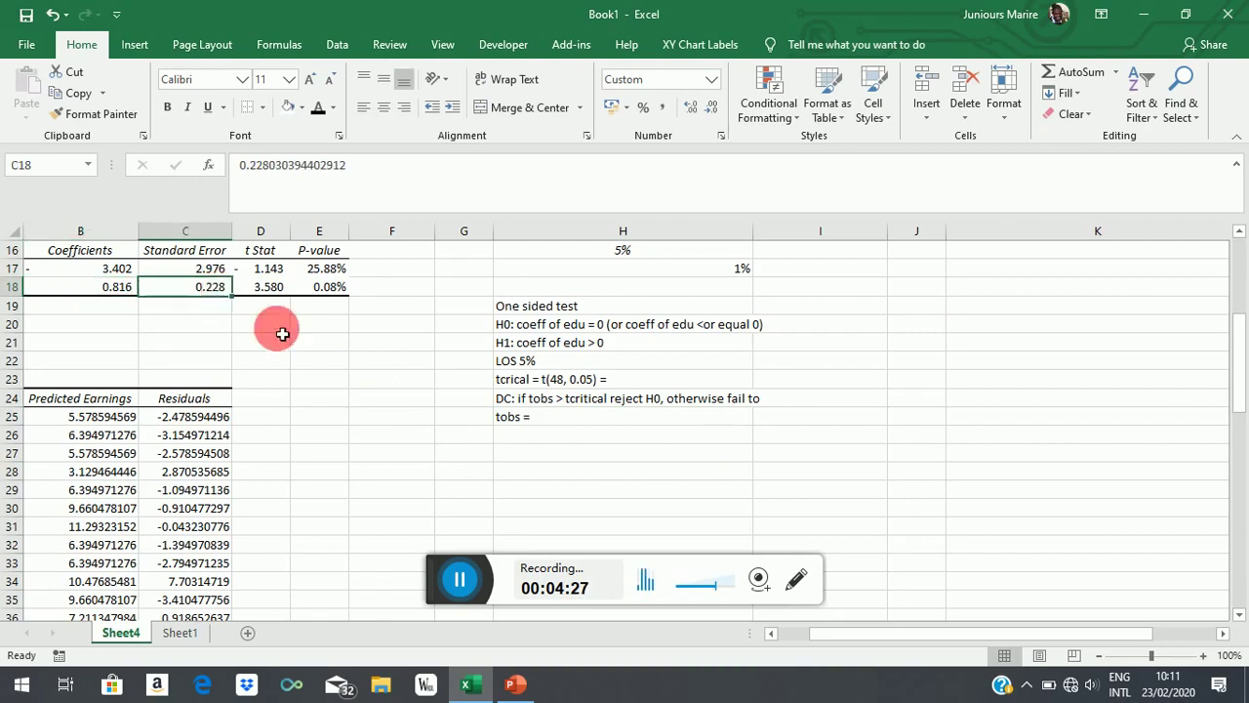
{"action": "left_click", "coordinate": [556, 421]}
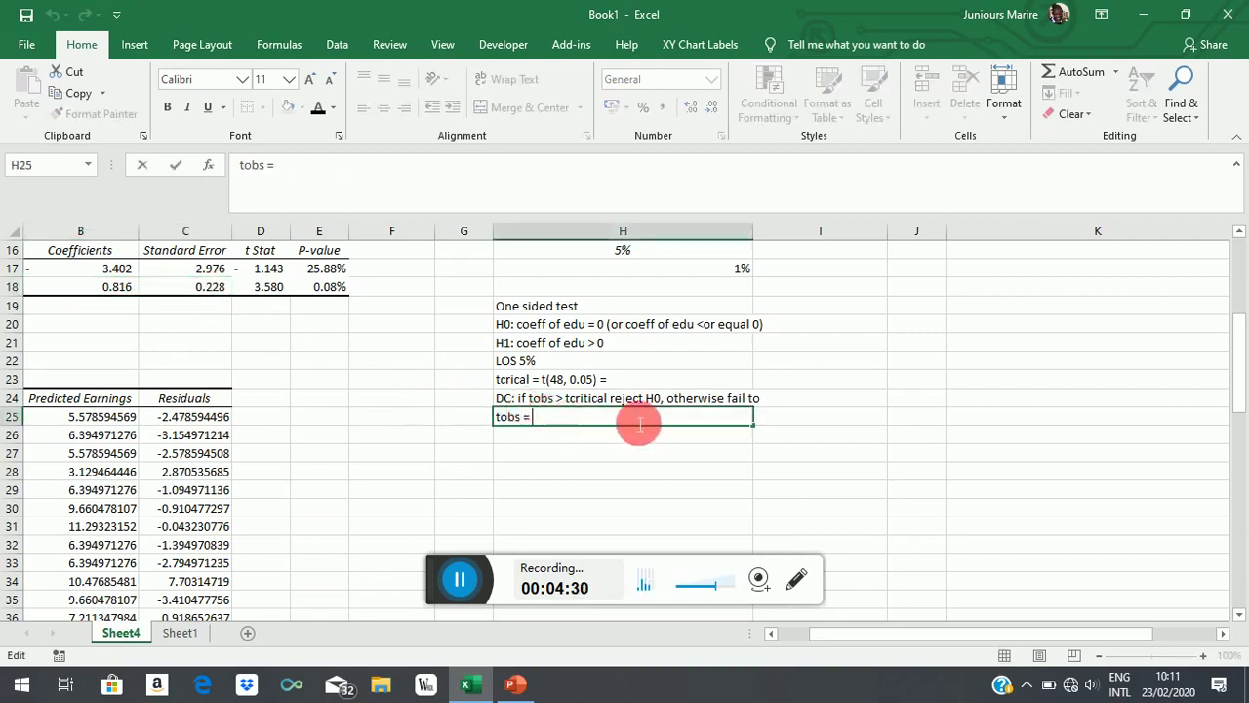
{"action": "left_click", "coordinate": [800, 426]}
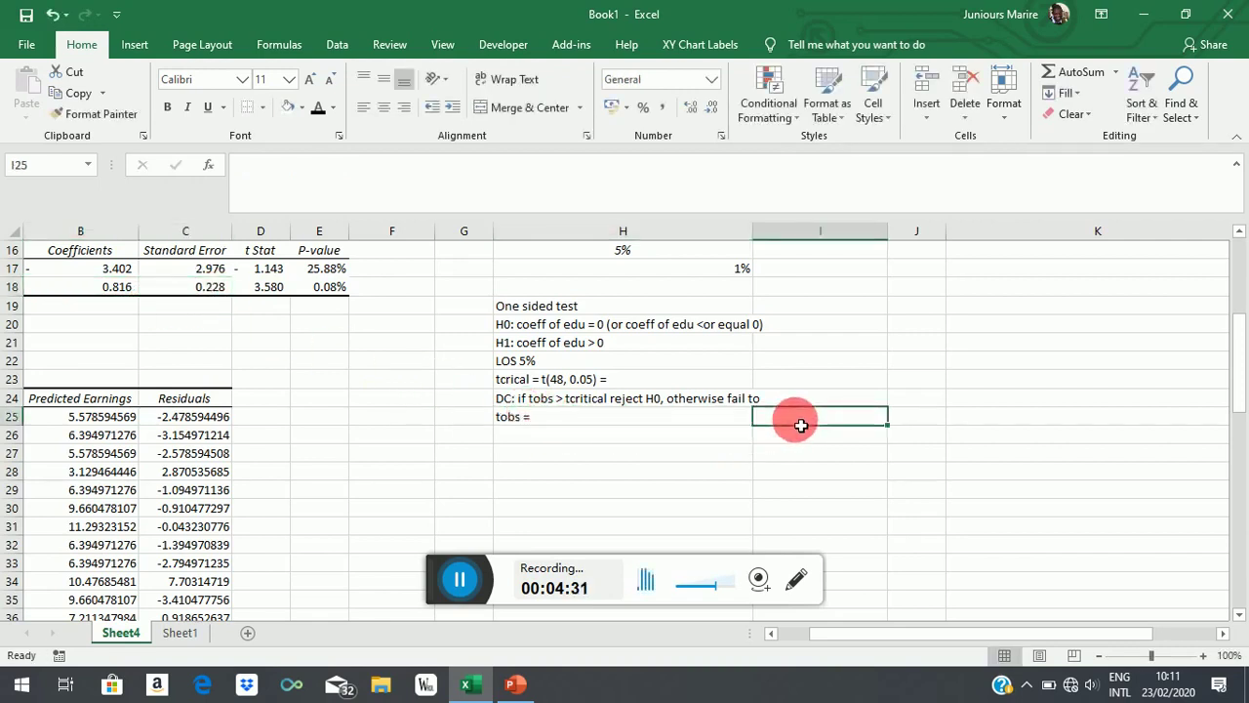
{"action": "type", "text": "3.58"}
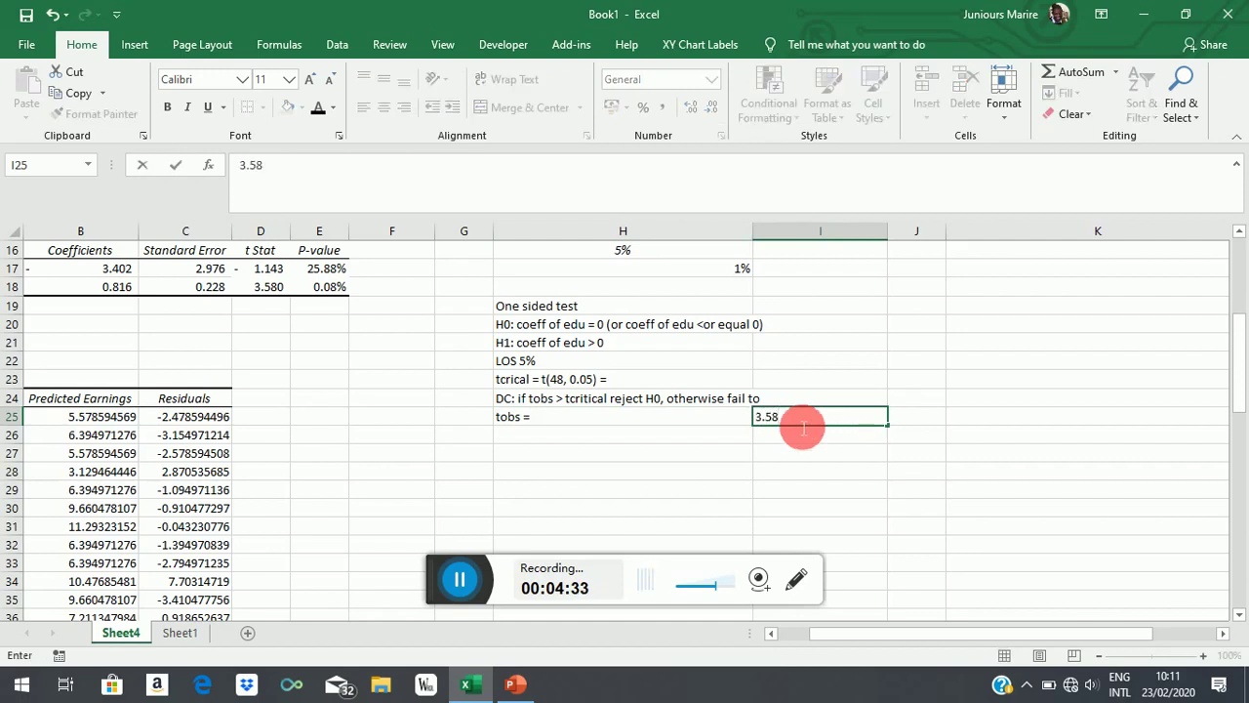
{"action": "left_click", "coordinate": [714, 469]}
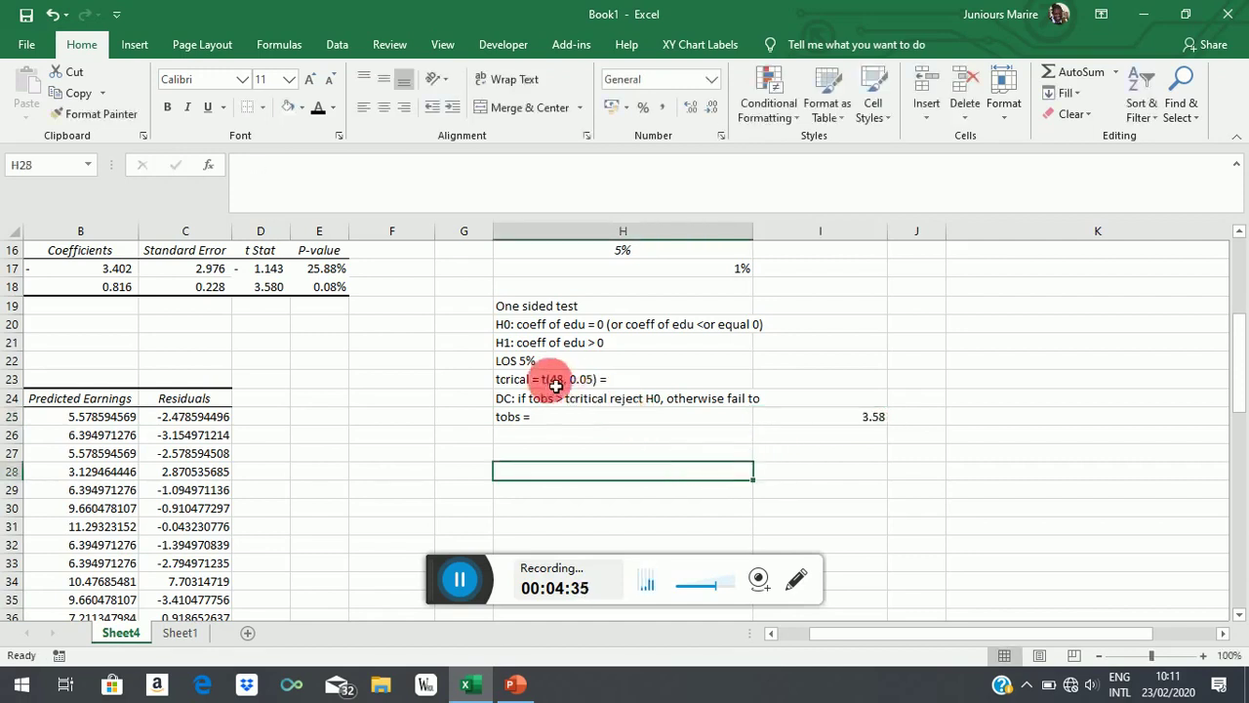
{"action": "left_click", "coordinate": [772, 384]}
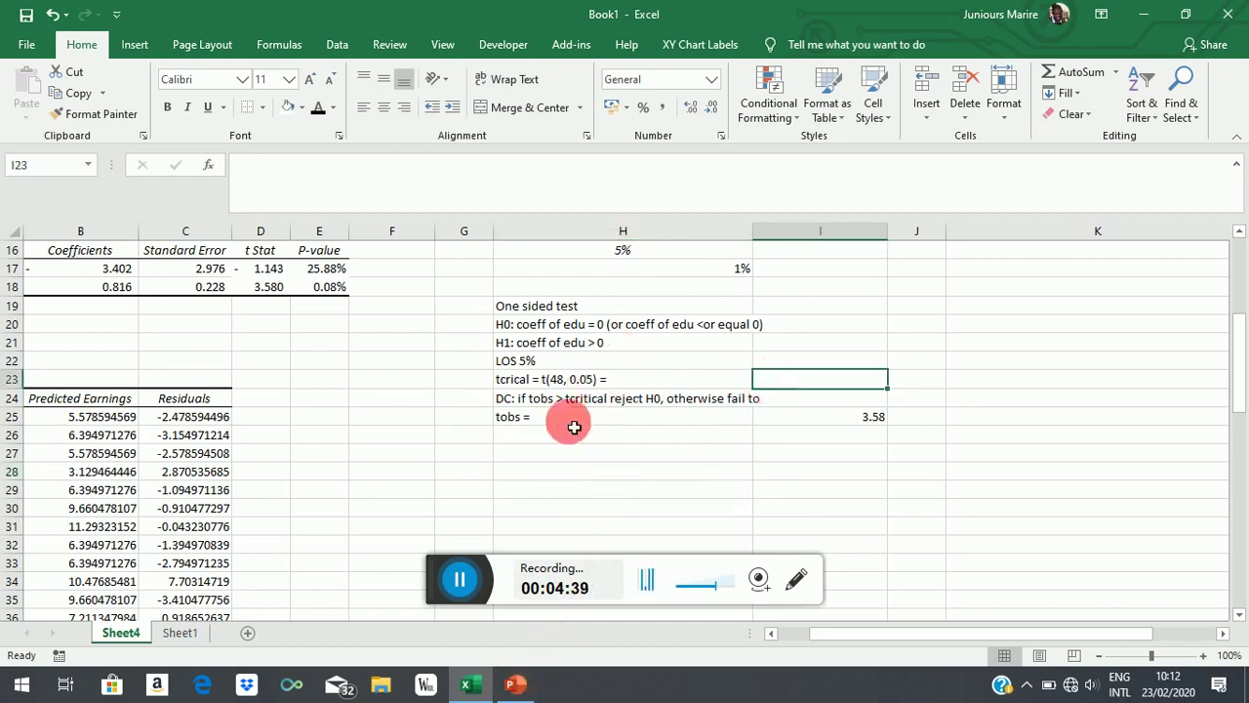
View slide 114's t-distribution critical-value table full-screen in PowerPoint, then exit the show
{"action": "left_click", "coordinate": [515, 684]}
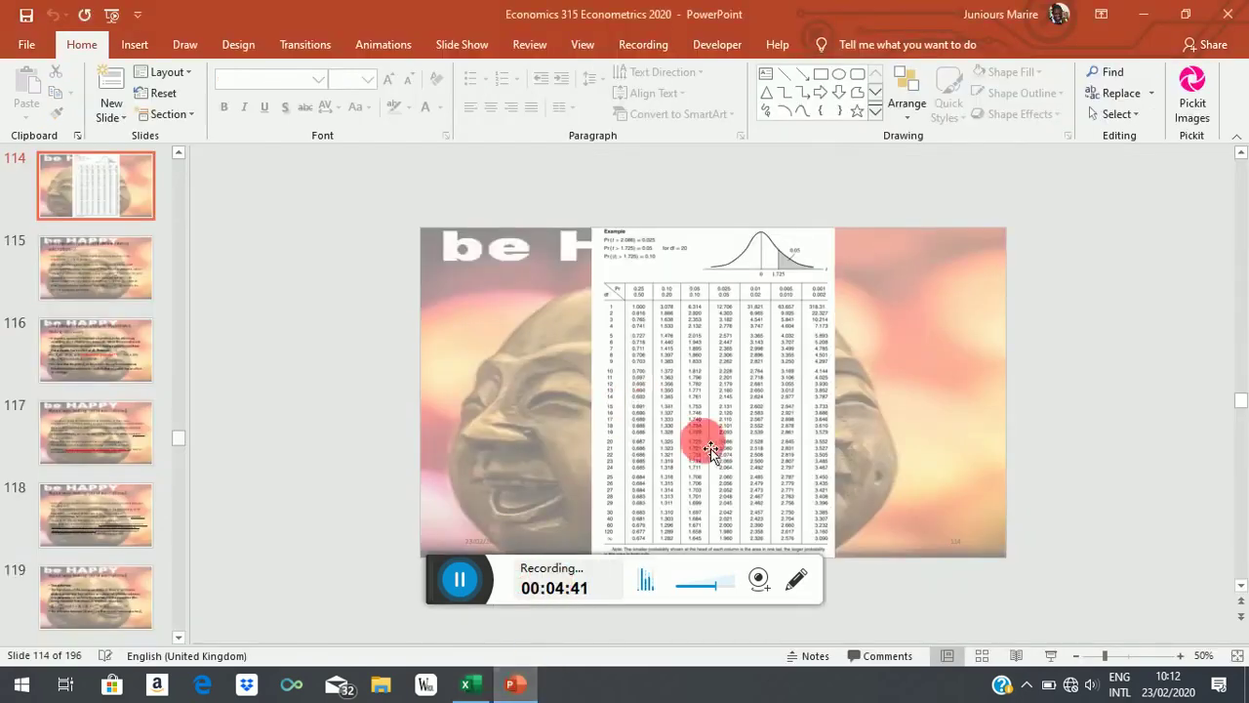
{"action": "left_click", "coordinate": [1048, 655]}
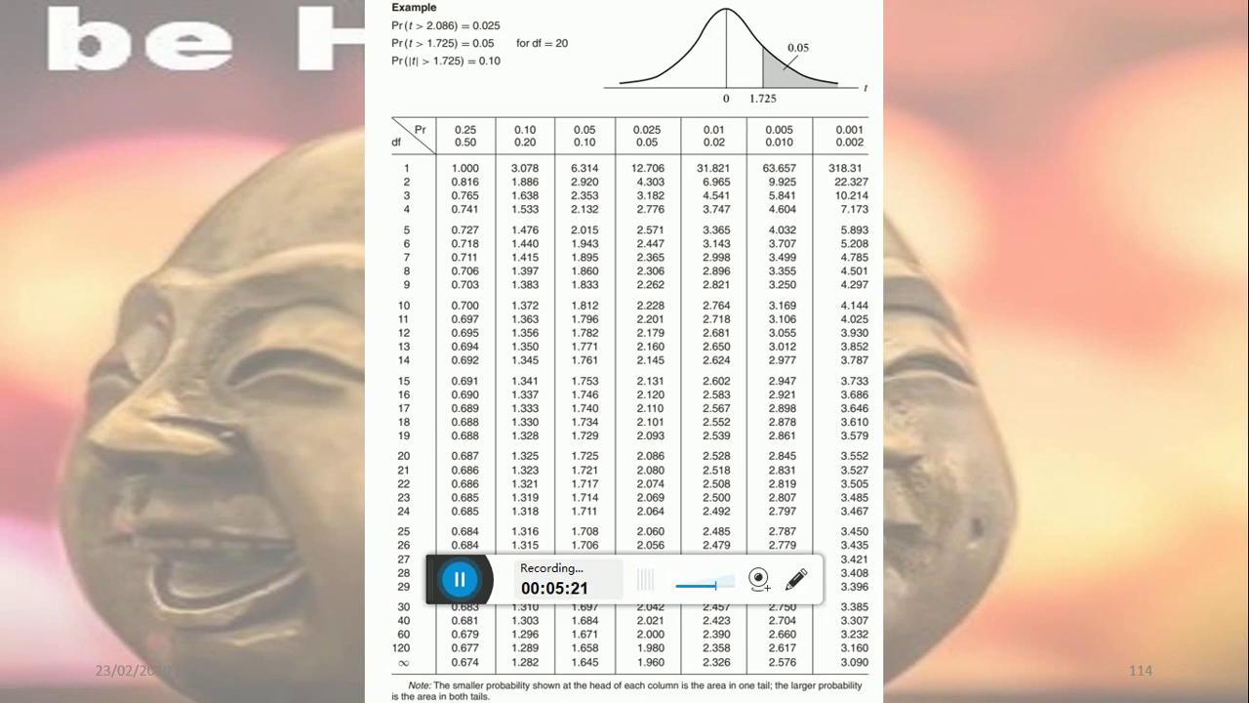
{"action": "key", "text": "Escape"}
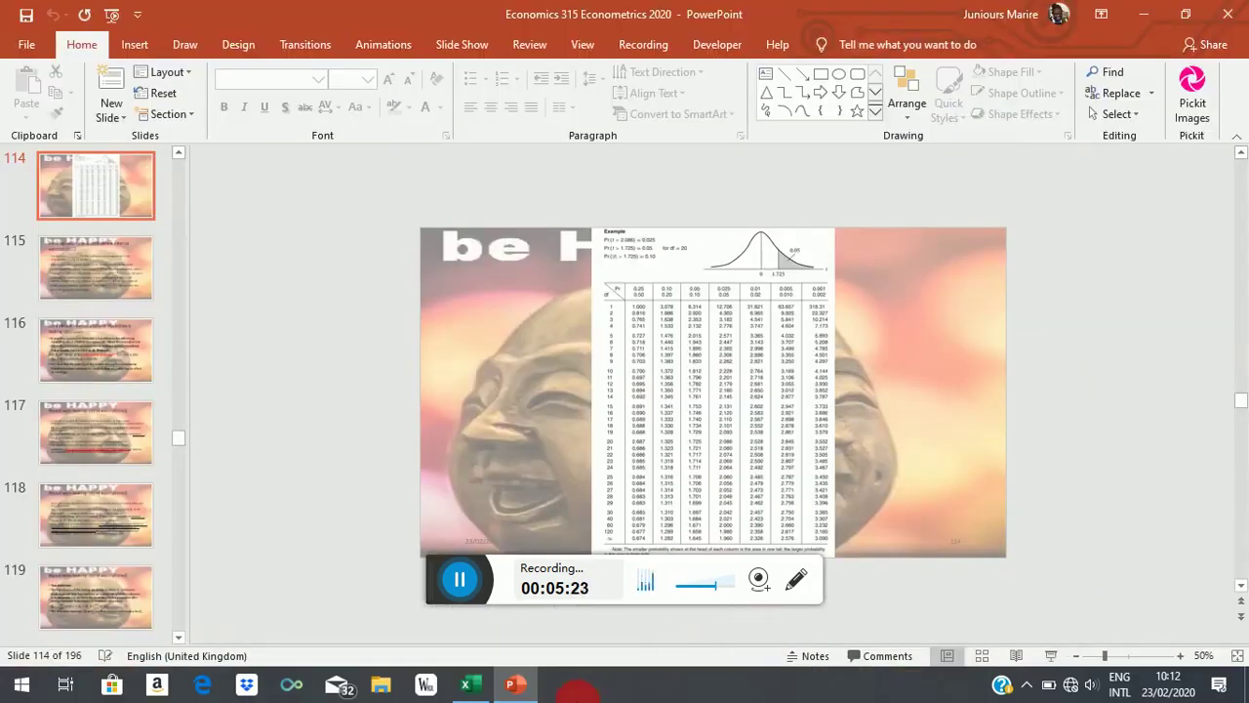
Enter the critical t value 1.684 in I23 and compare it with tobs 3.58
{"action": "left_click", "coordinate": [466, 685]}
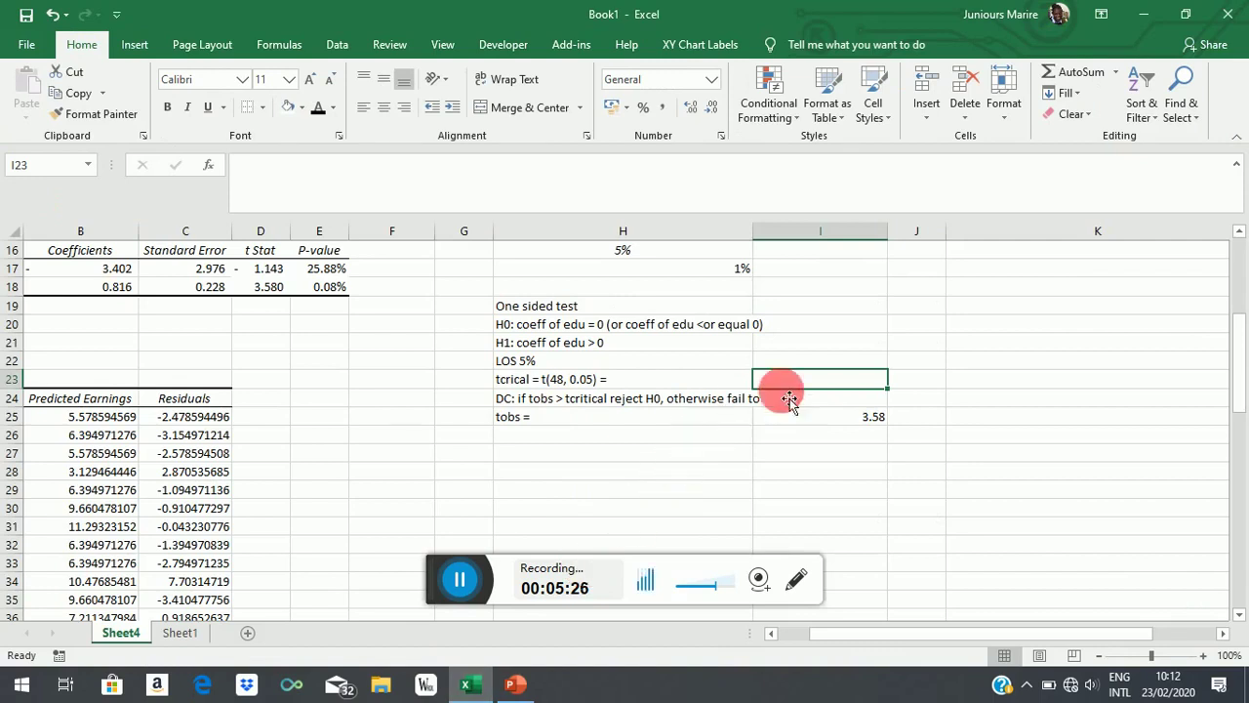
{"action": "type", "text": "1."}
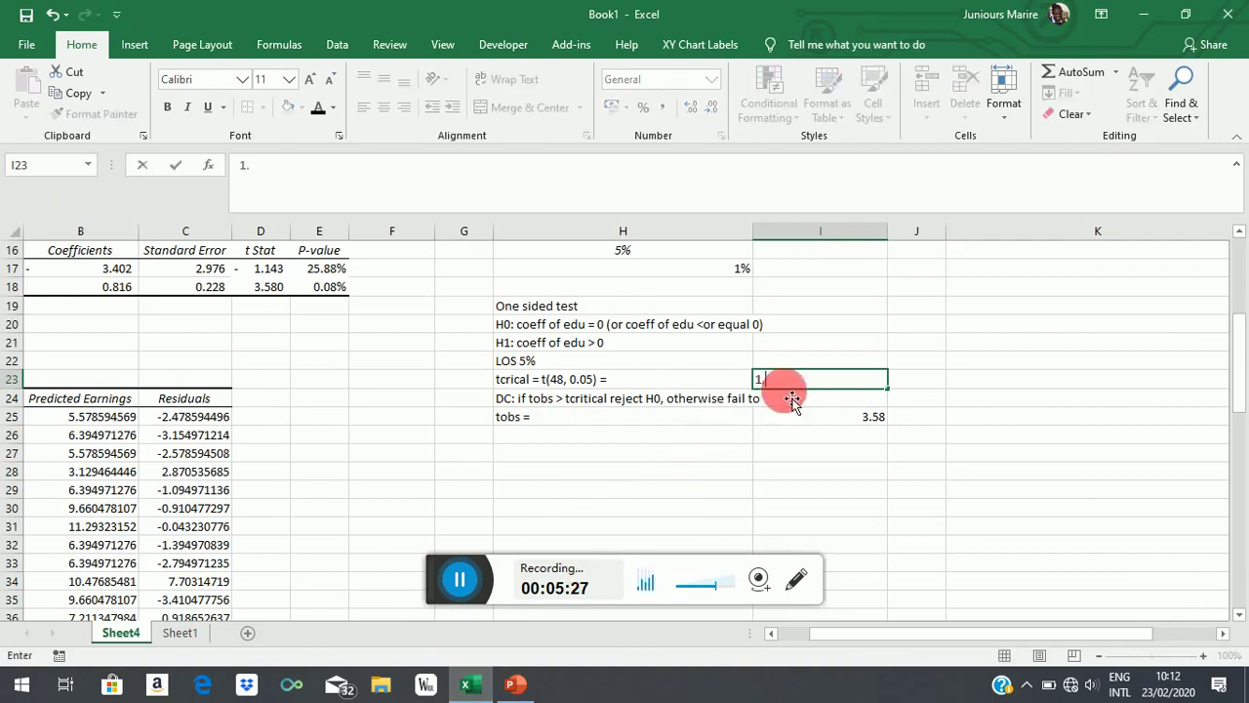
{"action": "type", "text": "684"}
{"action": "left_click", "coordinate": [807, 438]}
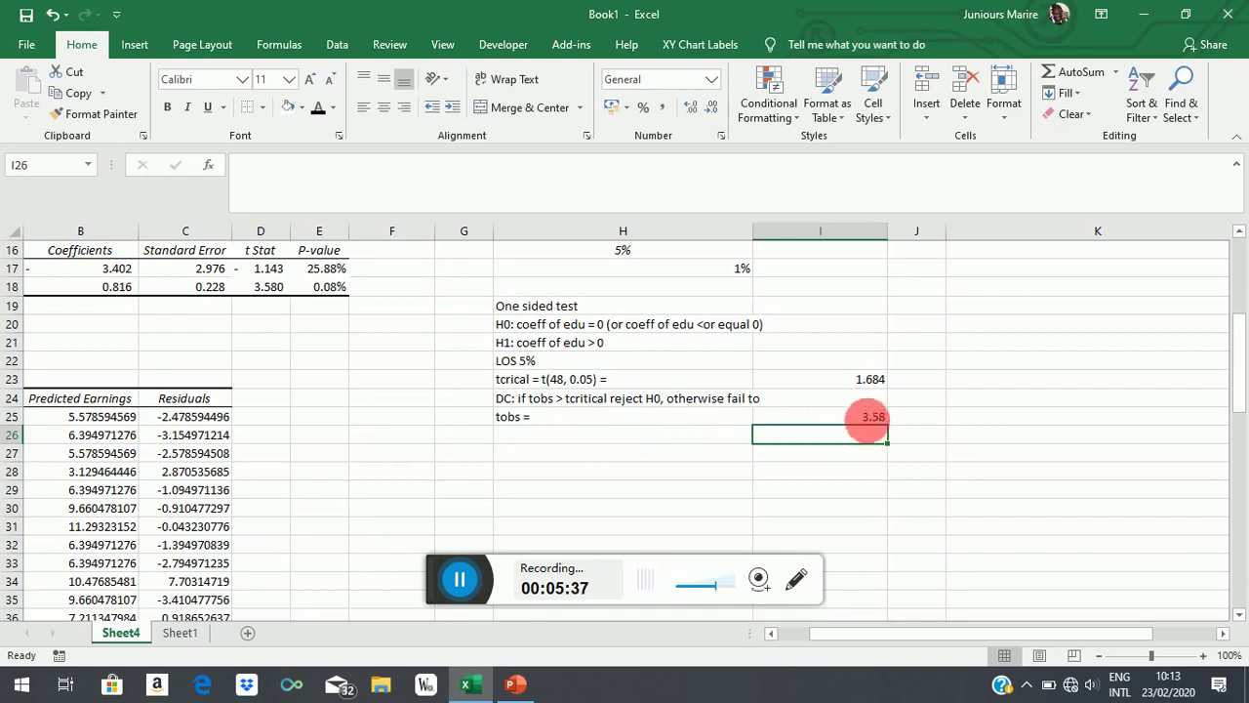
{"action": "left_click", "coordinate": [873, 418]}
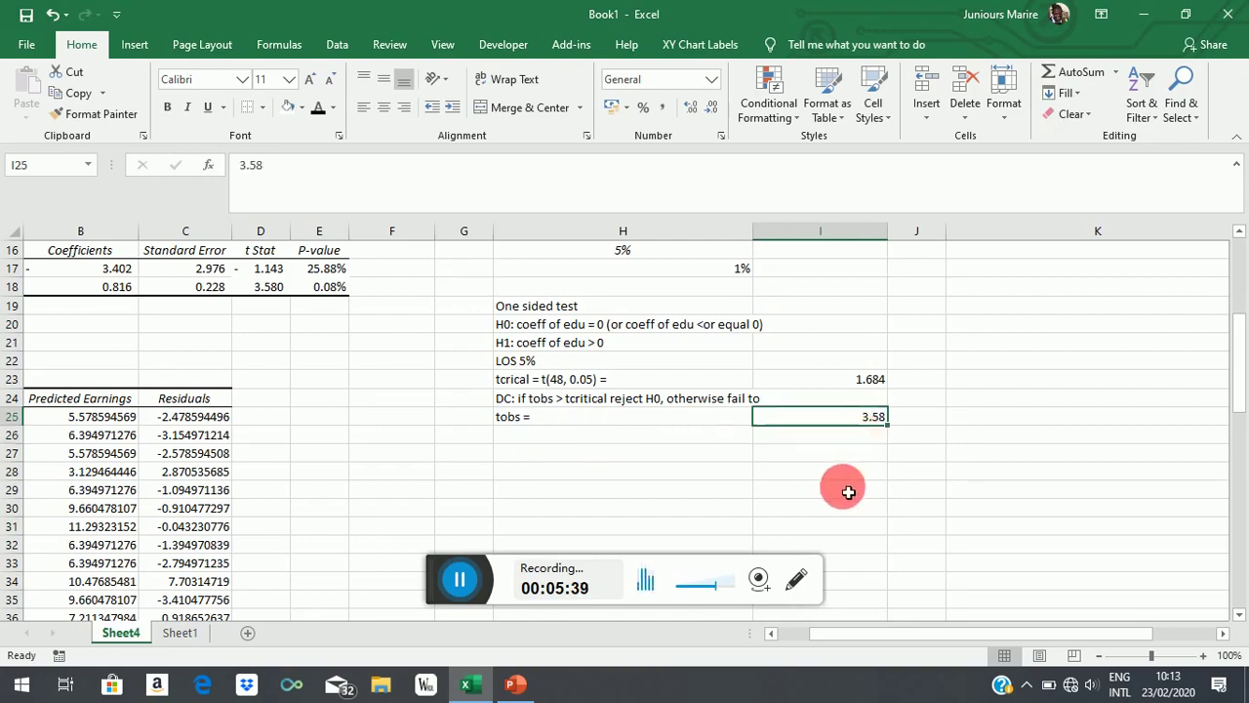
{"action": "left_click", "coordinate": [861, 359]}
Write in H26: since tobs > tcritical, reject H0; education positively affects earnings at 5% LOS
{"action": "left_click", "coordinate": [510, 435]}
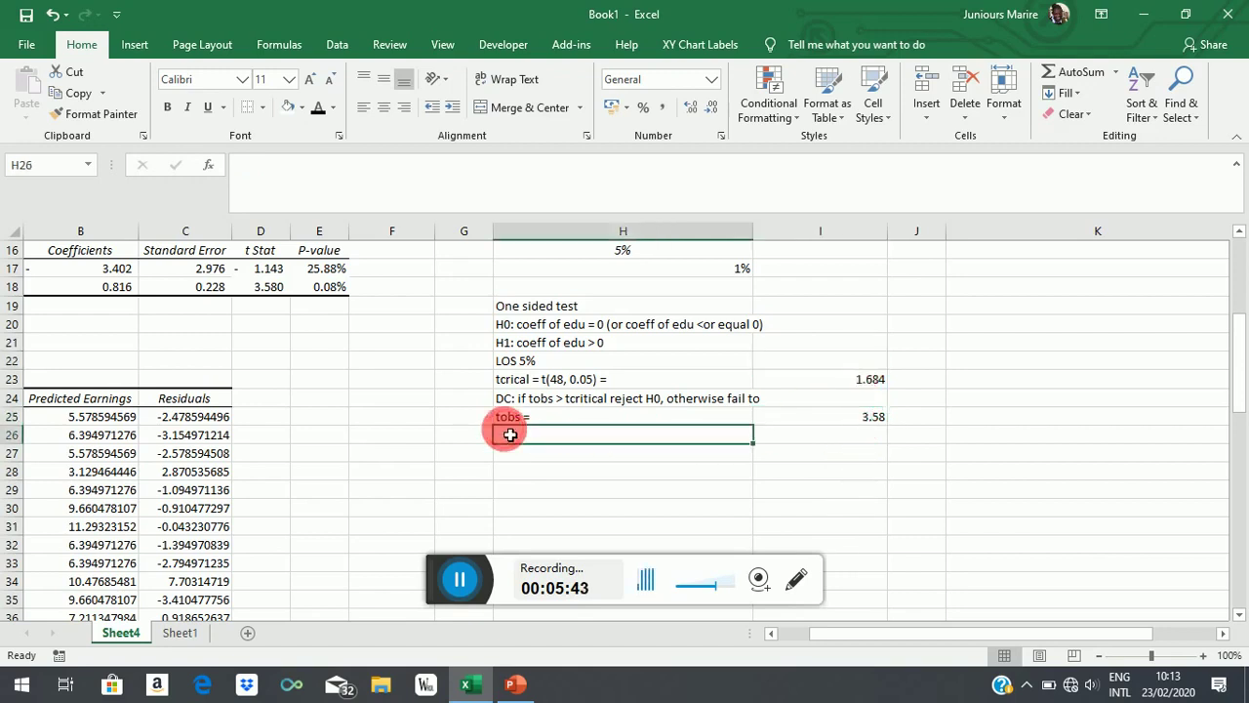
{"action": "type", "text": "Since"}
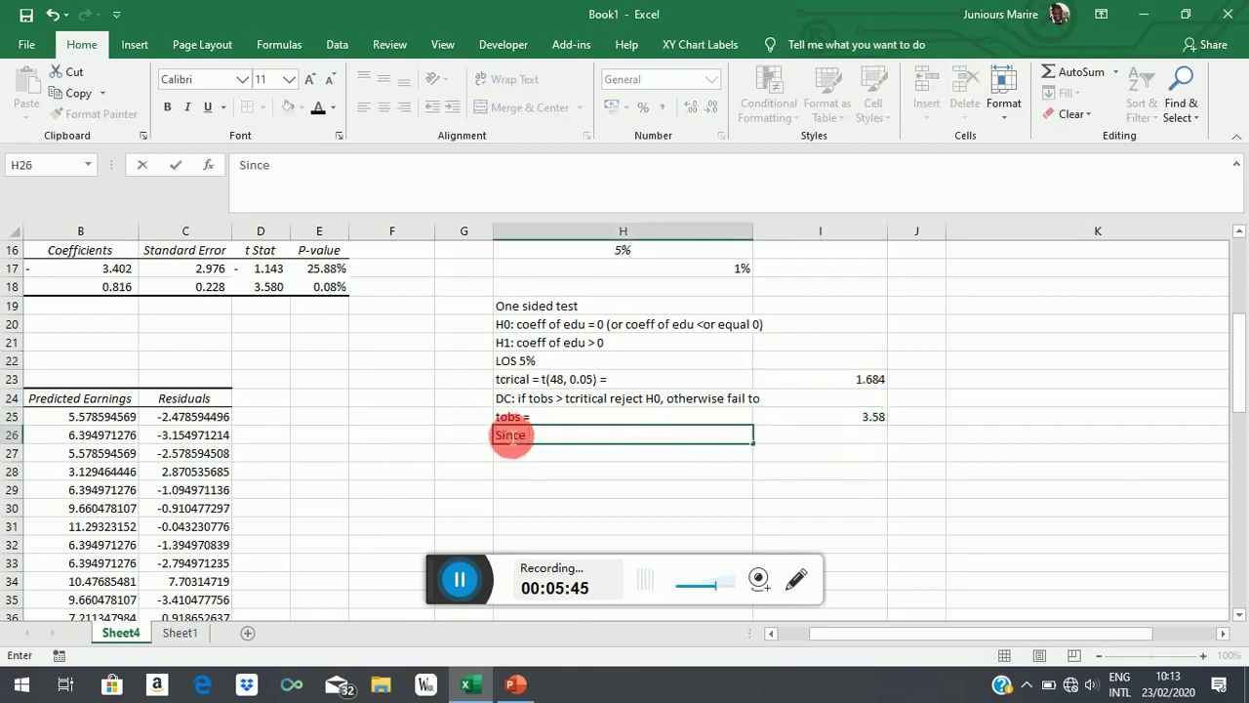
{"action": "type", "text": " tobs > tcriti"}
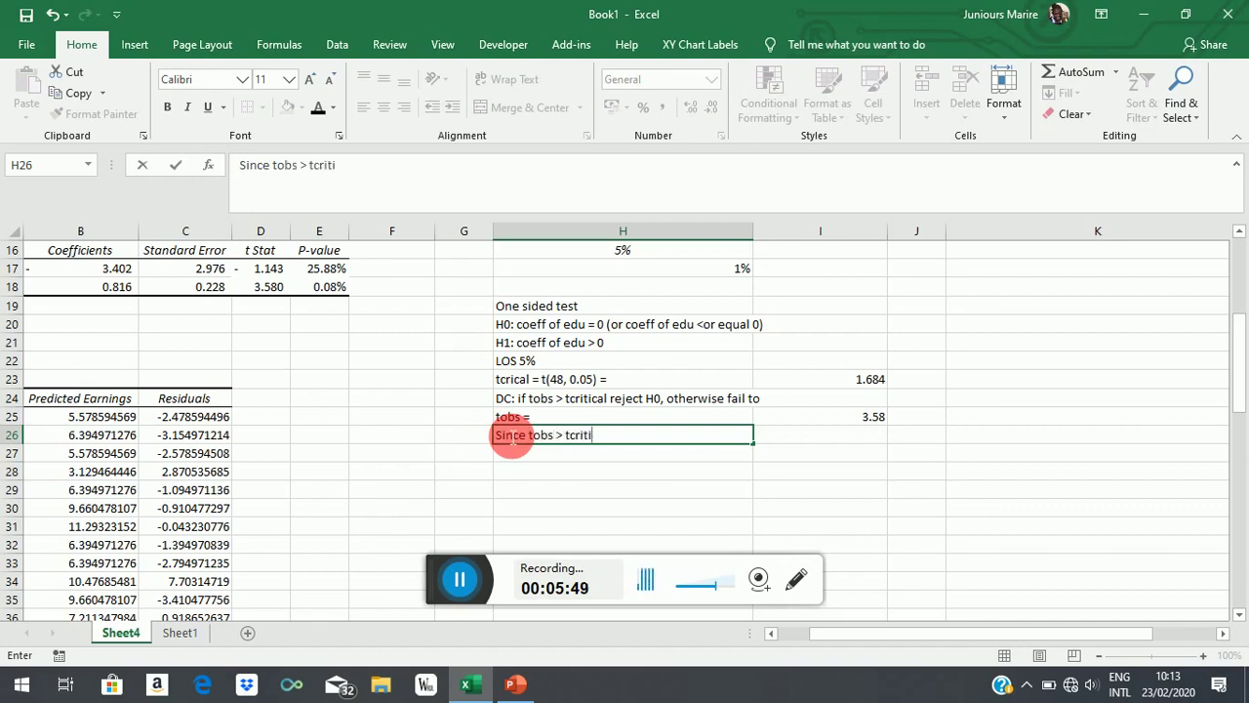
{"action": "type", "text": "cal rejec"}
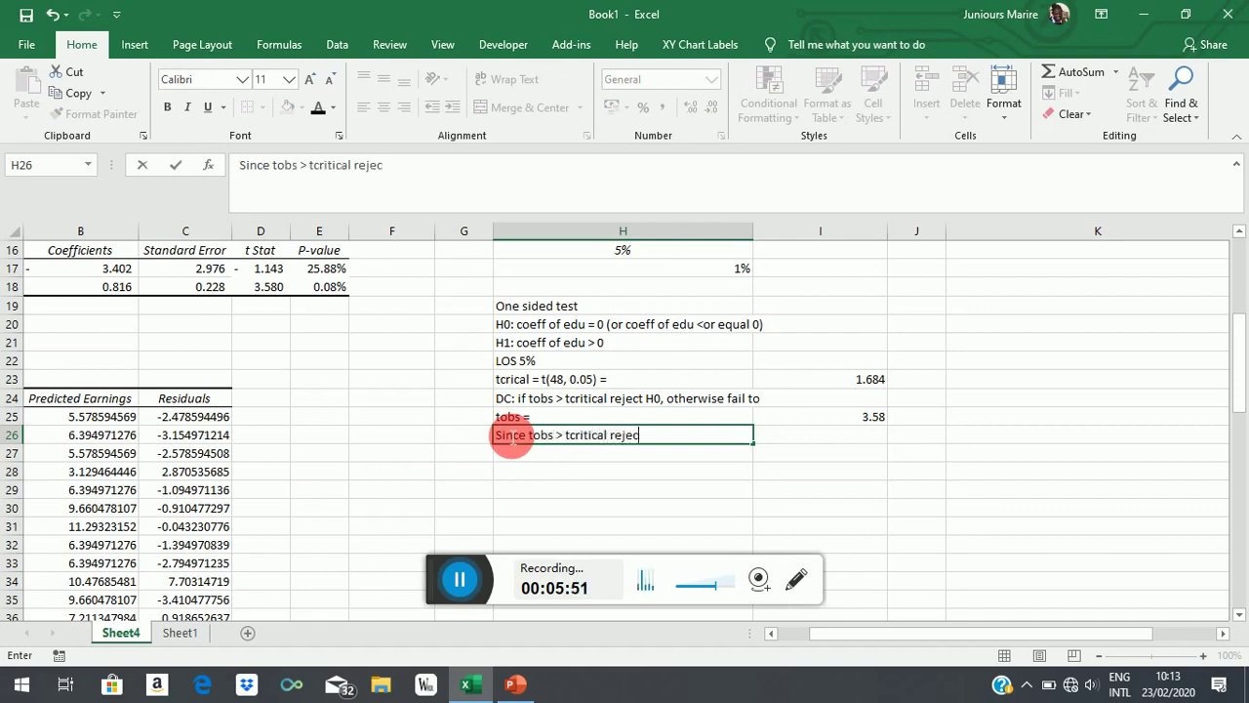
{"action": "type", "text": "t H0 and conclu"}
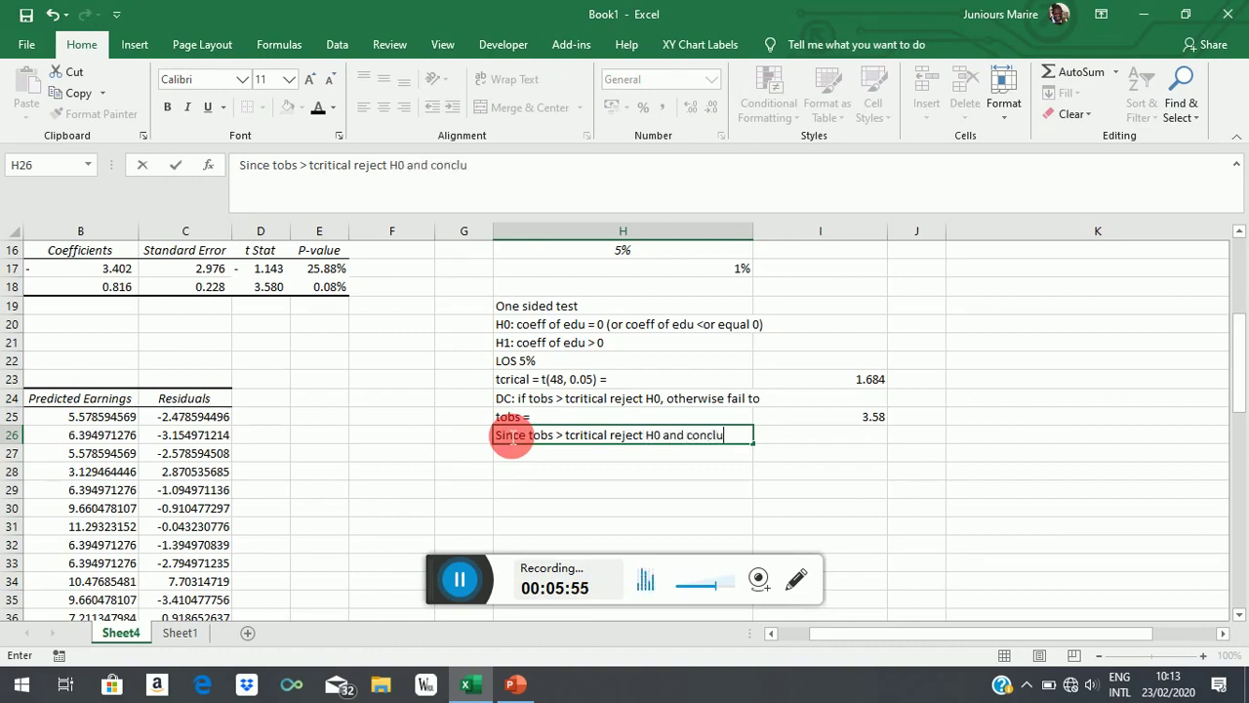
{"action": "type", "text": "de that "}
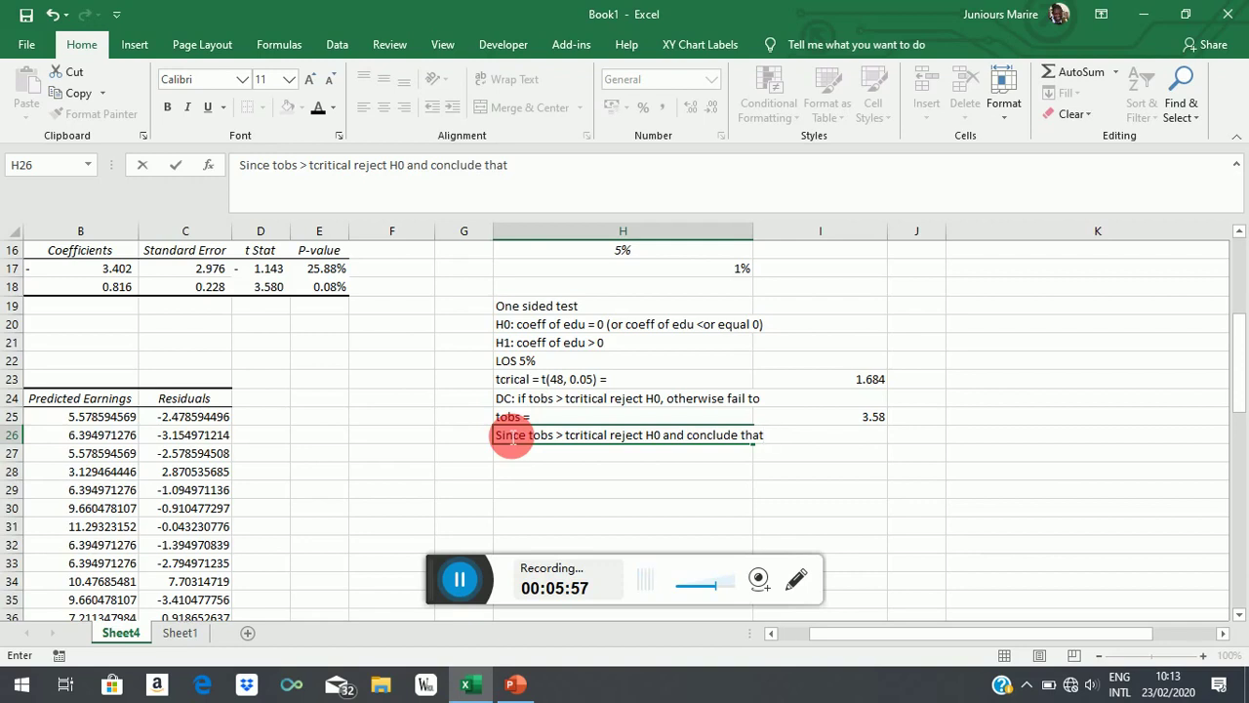
{"action": "type", "text": "Educa"}
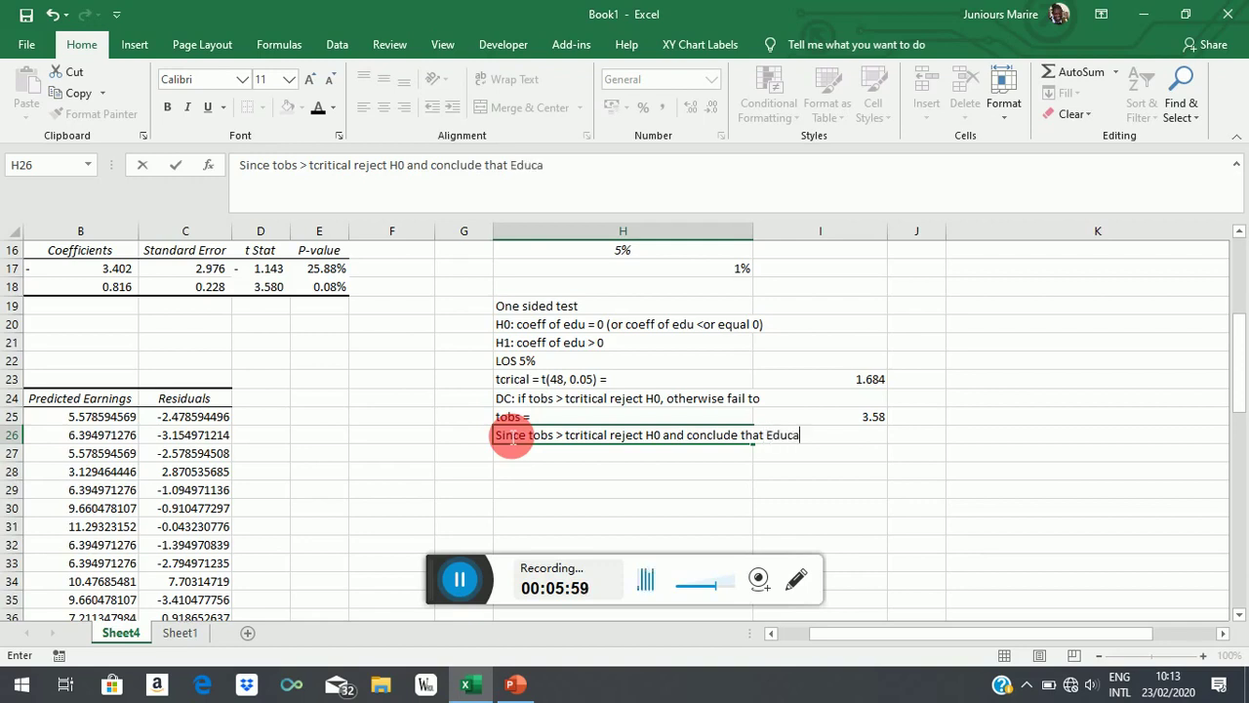
{"action": "type", "text": "tion has a "}
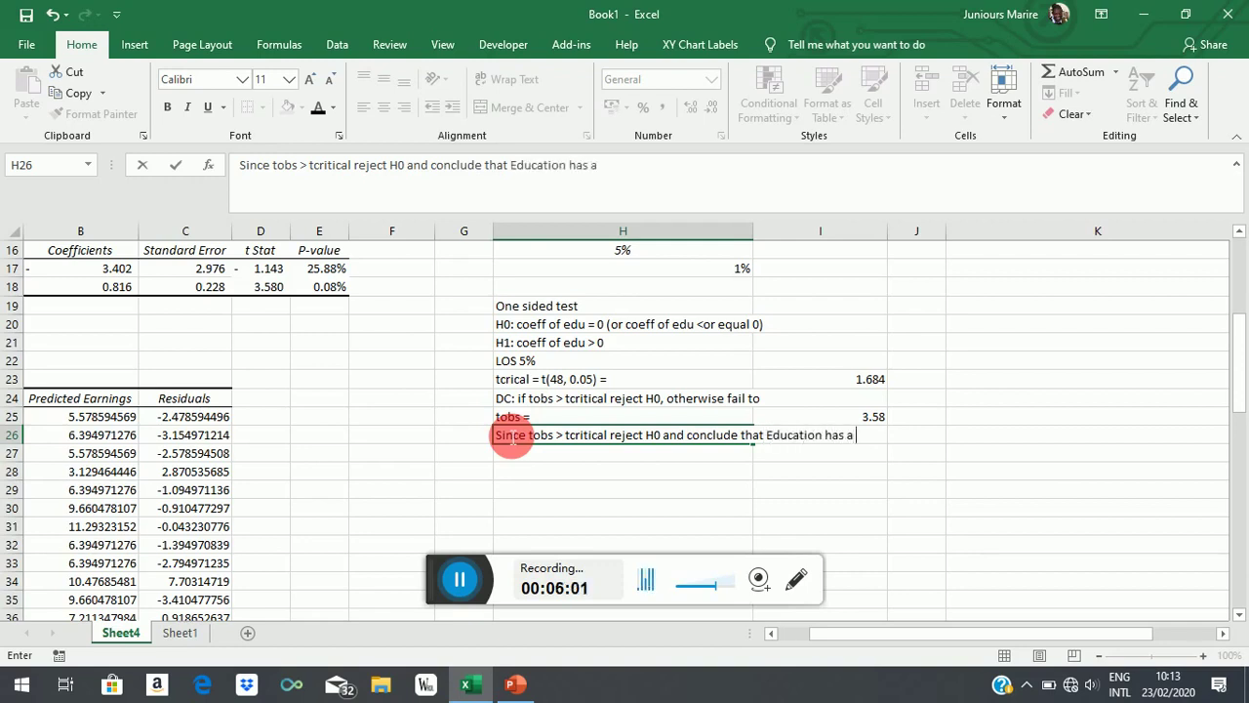
{"action": "type", "text": "positive e"}
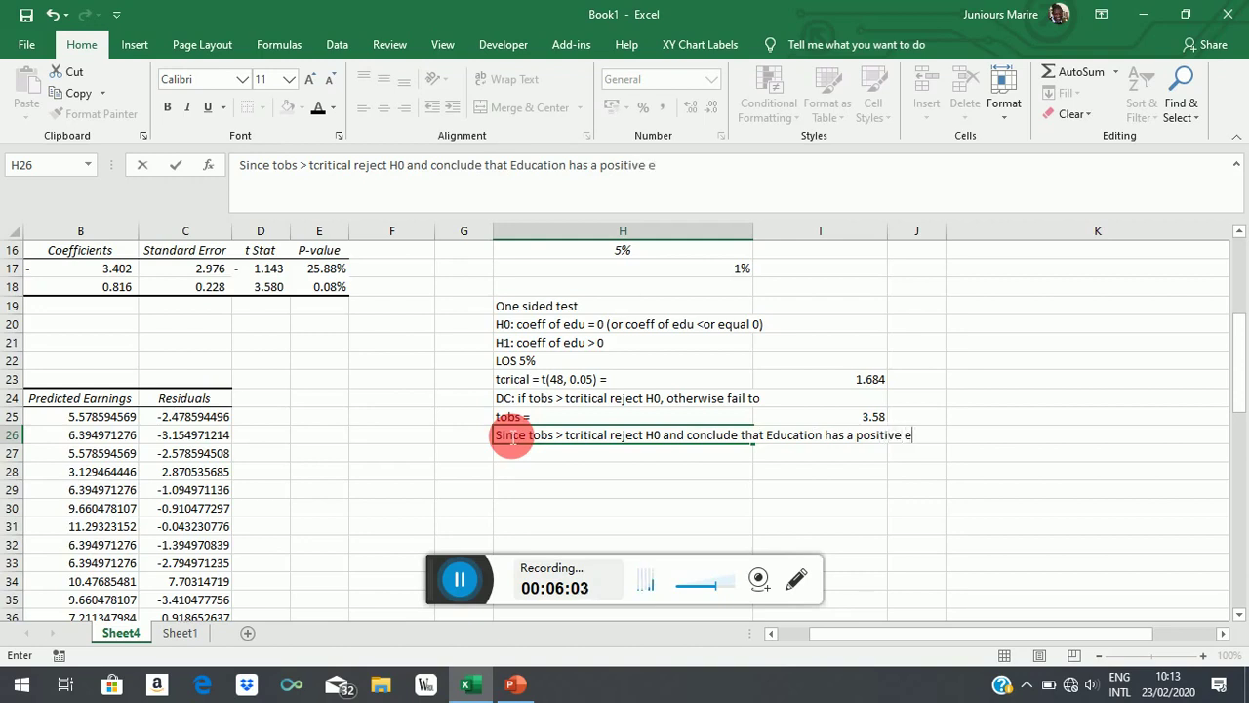
{"action": "type", "text": "ffect on earnin"}
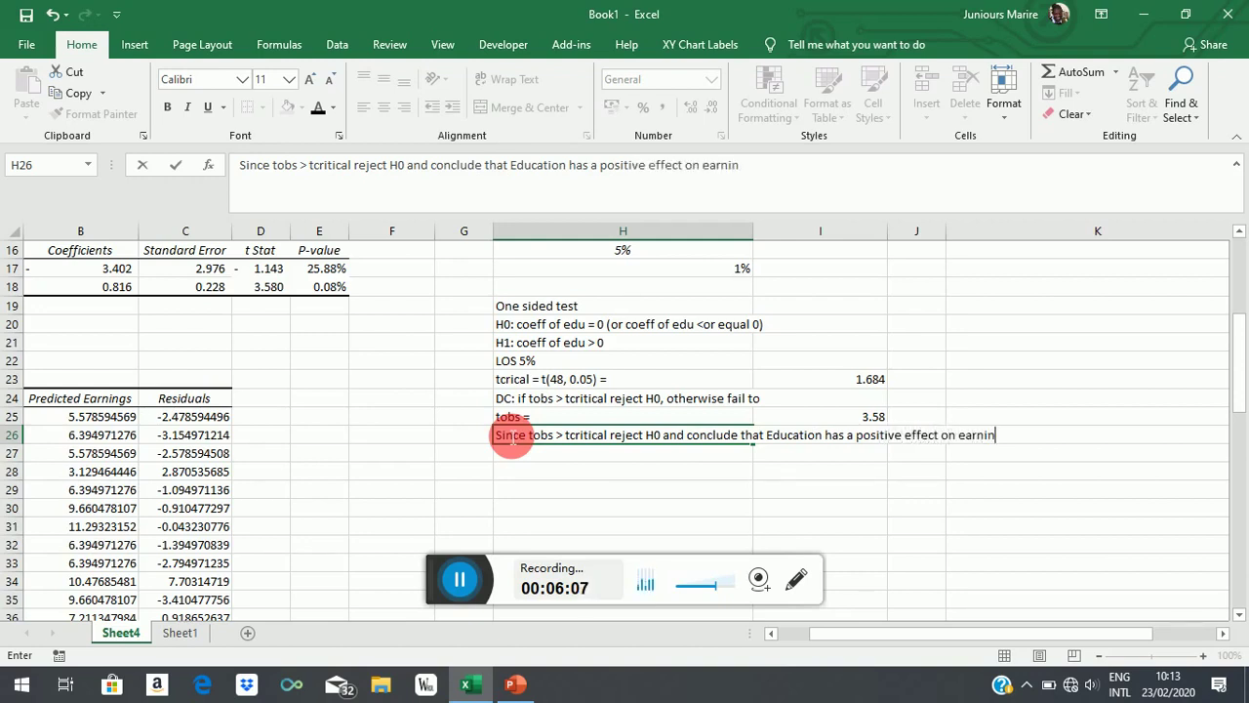
{"action": "type", "text": "gs at the 5% "}
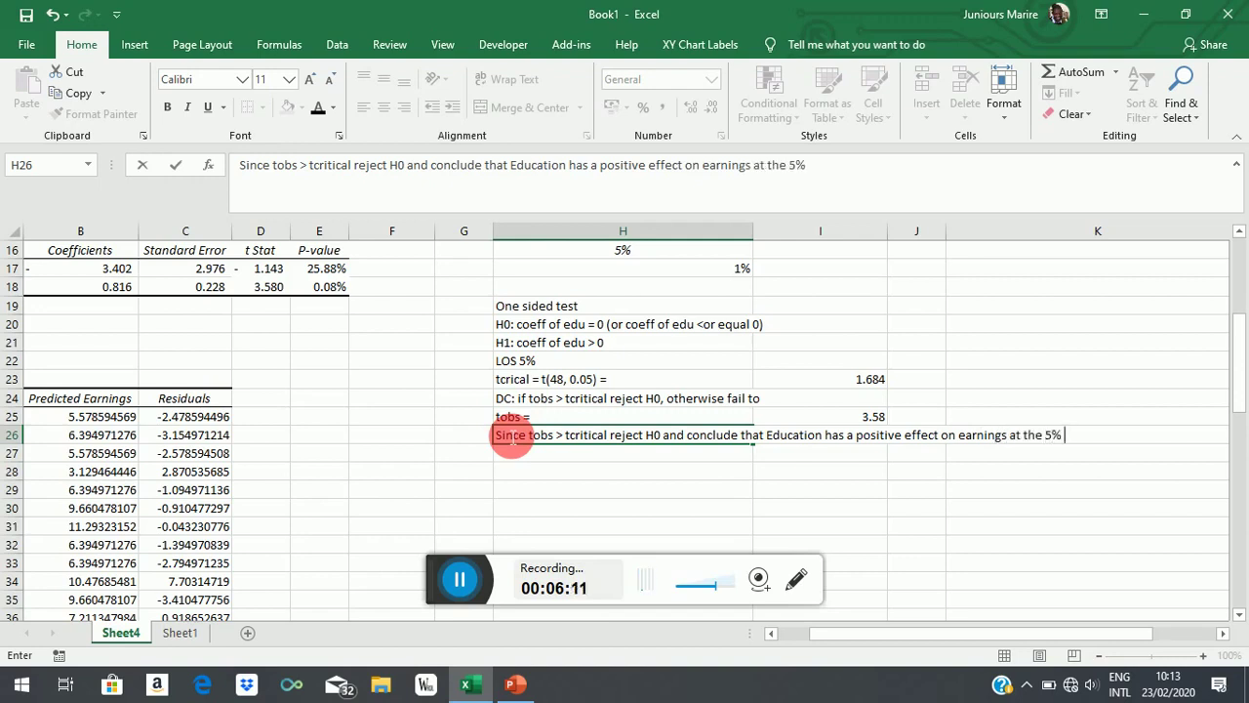
{"action": "type", "text": "LOS"}
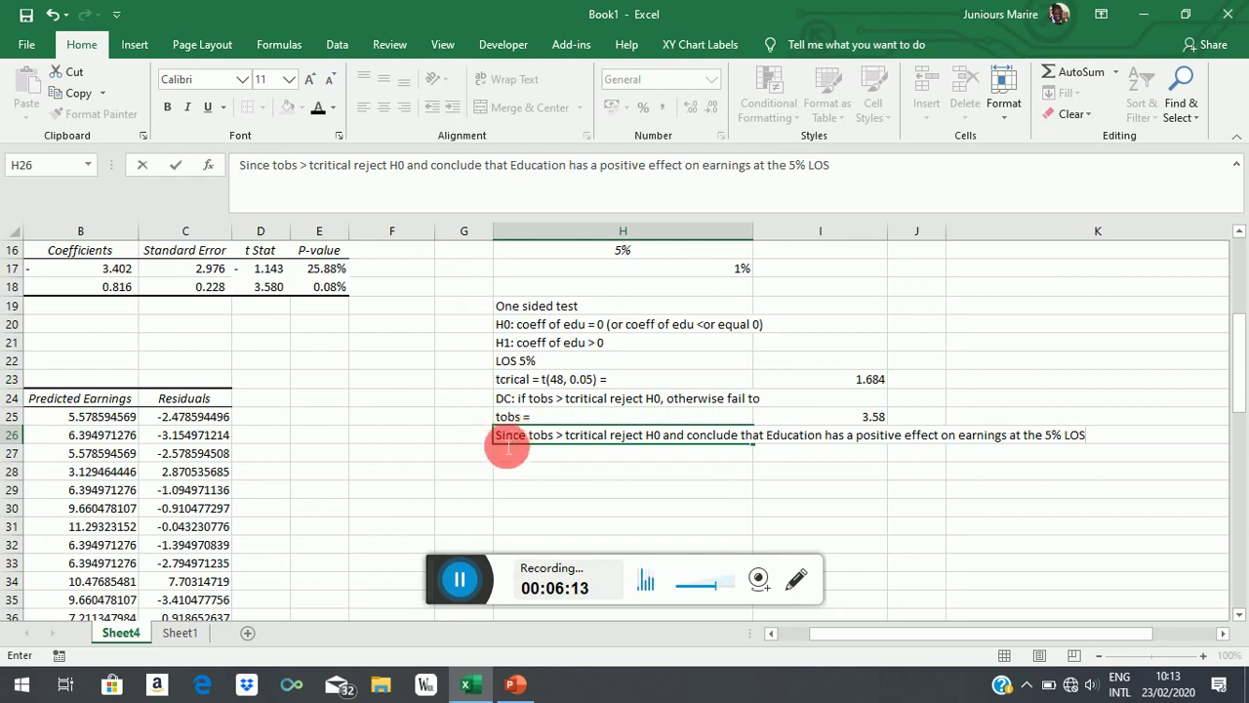
{"action": "left_click", "coordinate": [621, 508]}
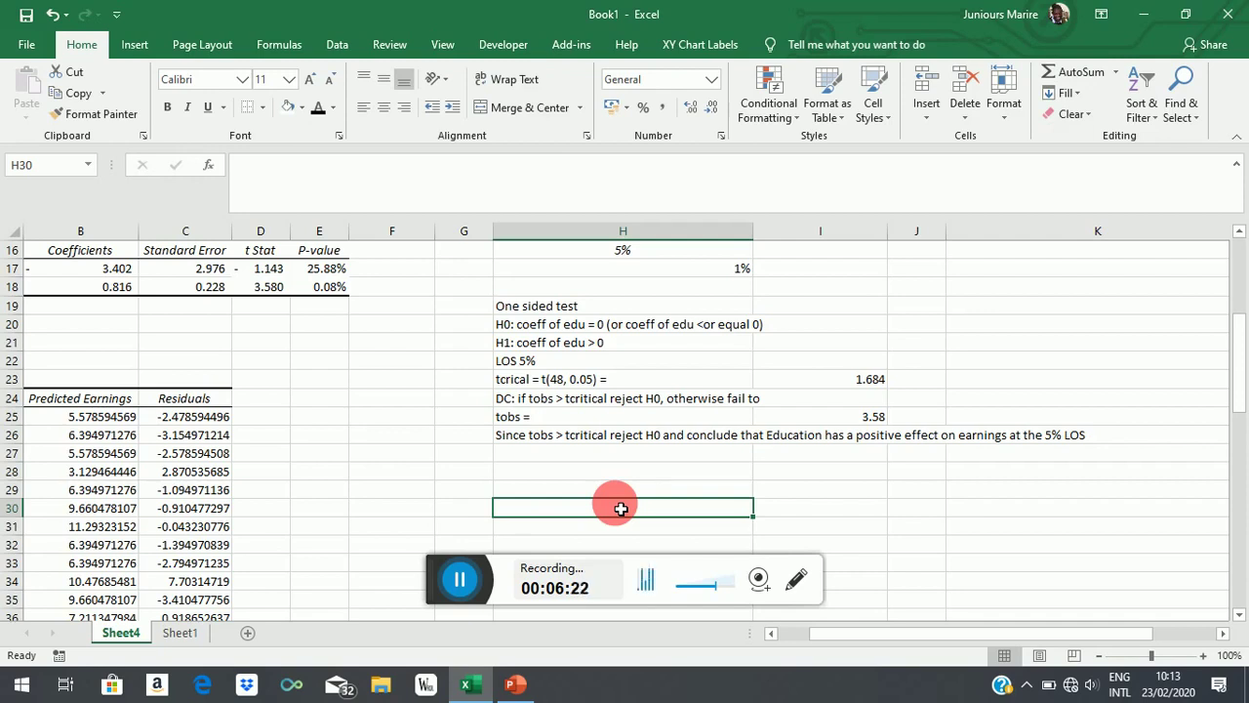
Enter the estimated equation 'Qd = 3.402 - 0.816Price' in H28
{"action": "scroll", "coordinate": [948, 351], "scroll_direction": "down", "scroll_amount": 1}
{"action": "scroll", "coordinate": [949, 351], "scroll_direction": "down", "scroll_amount": 1}
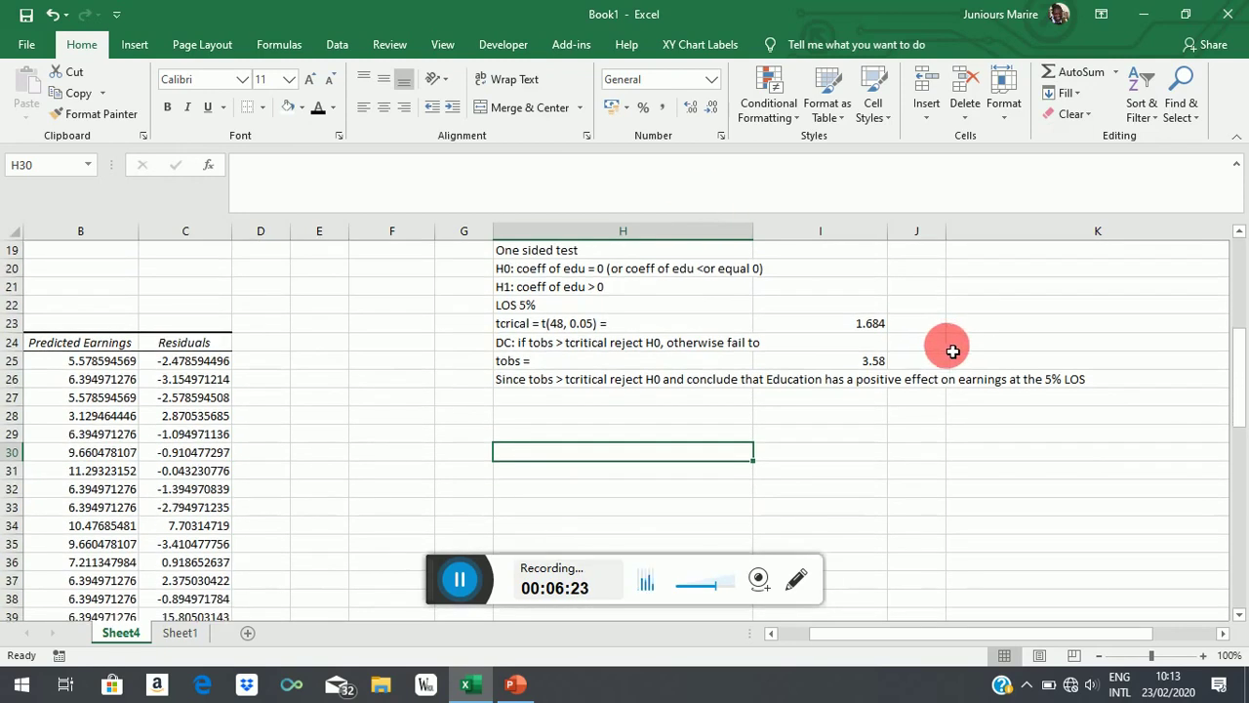
{"action": "scroll", "coordinate": [824, 424], "scroll_direction": "up", "scroll_amount": 1}
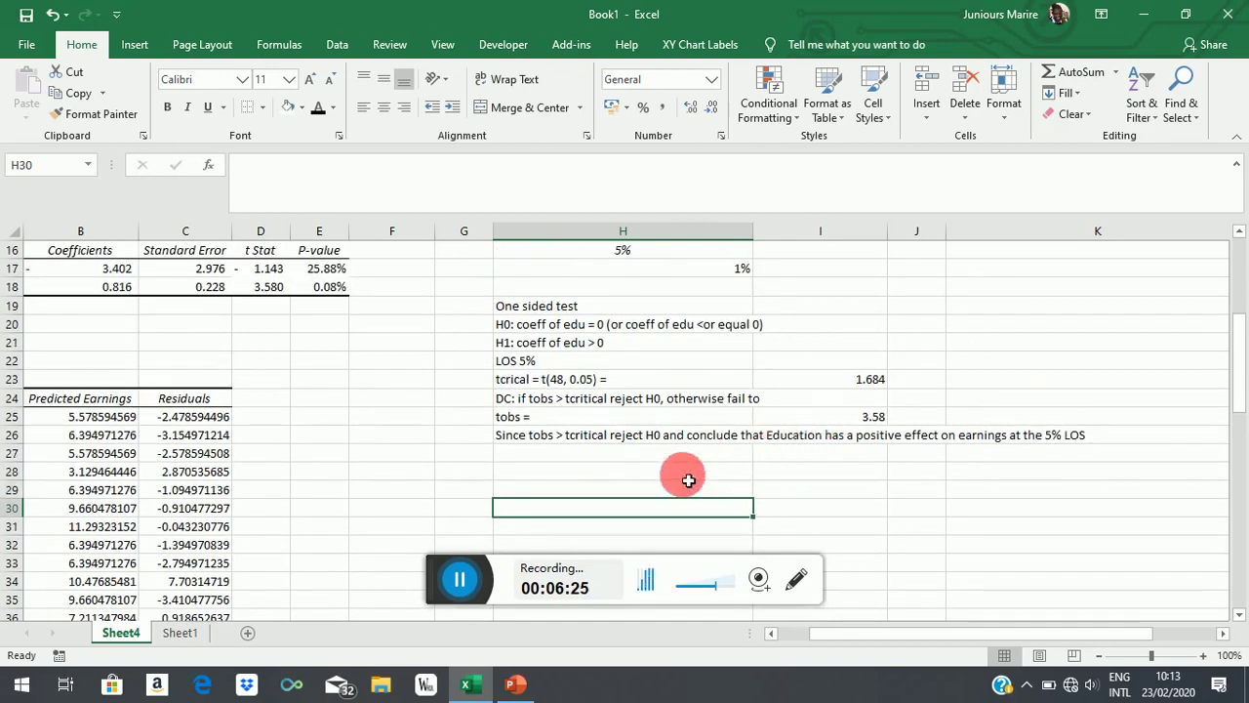
{"action": "left_click", "coordinate": [570, 476]}
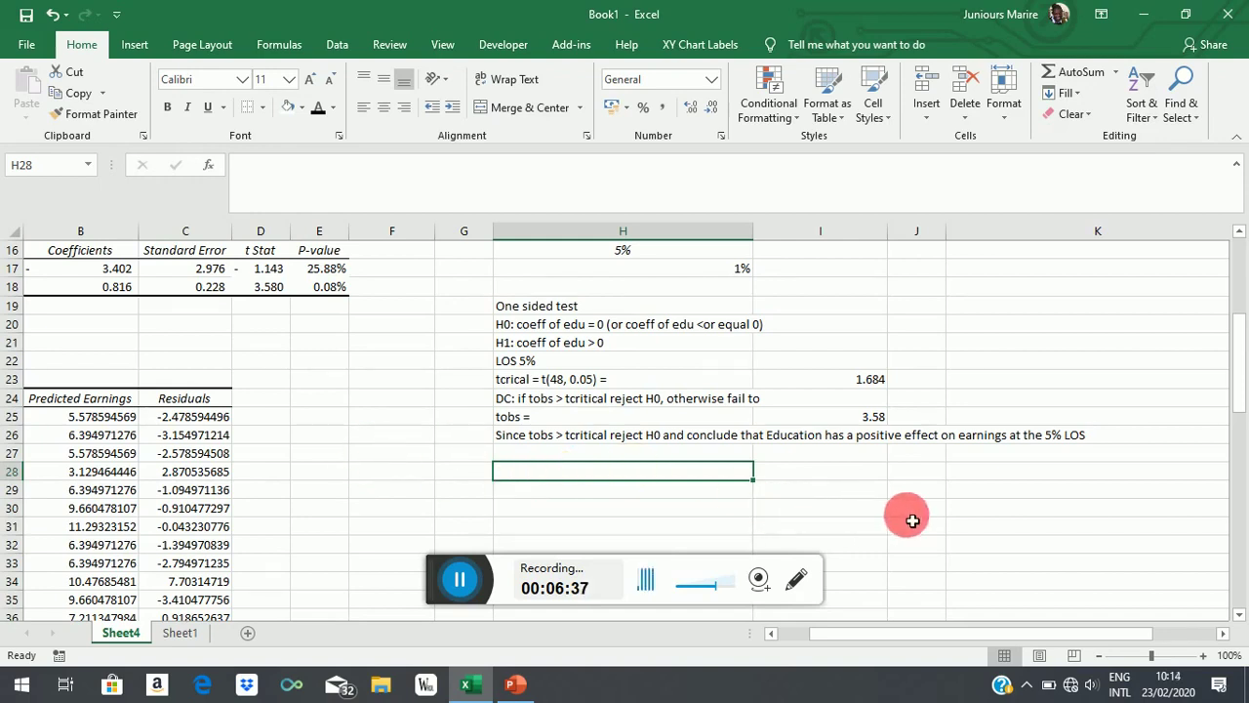
{"action": "type", "text": "Qd"}
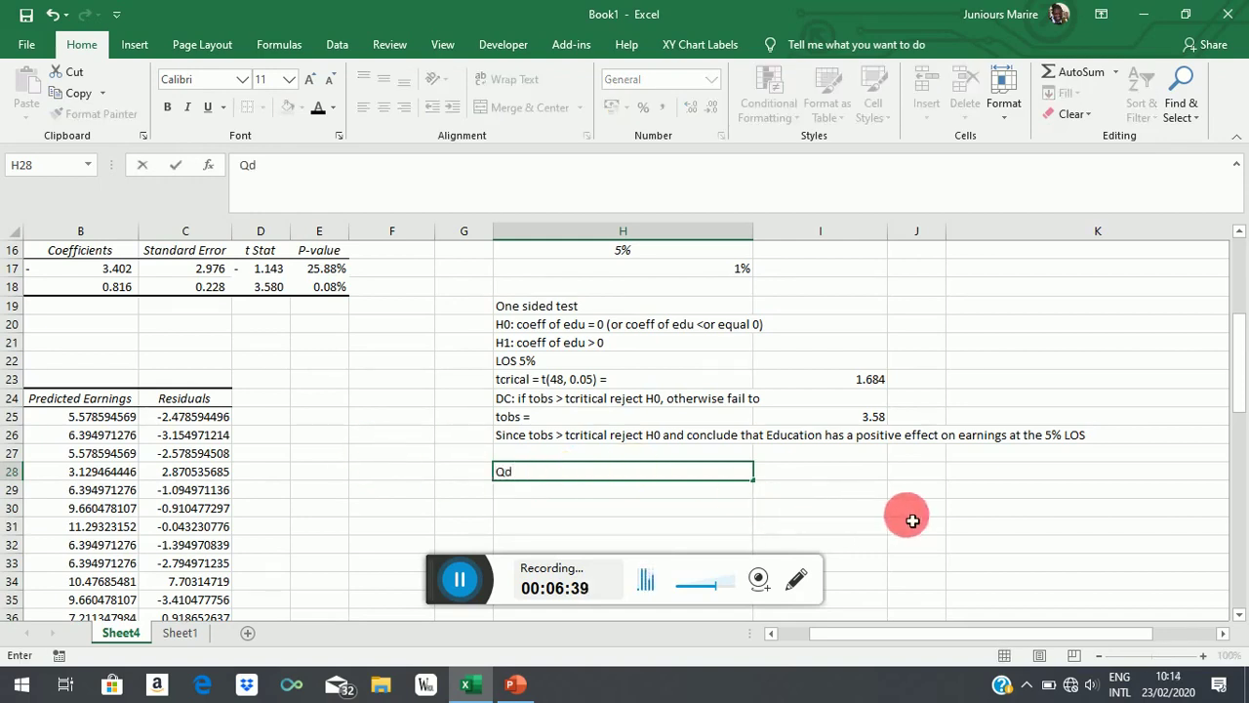
{"action": "type", "text": "="}
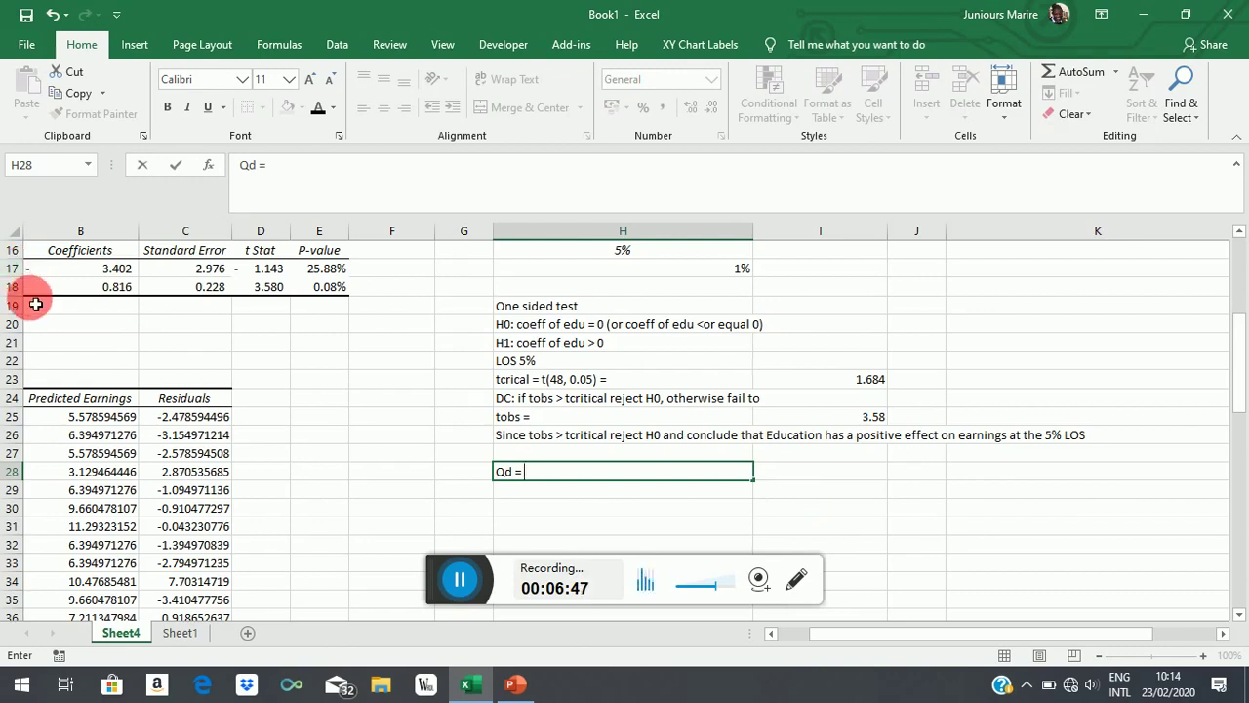
{"action": "type", "text": "3.402 - 0.816"}
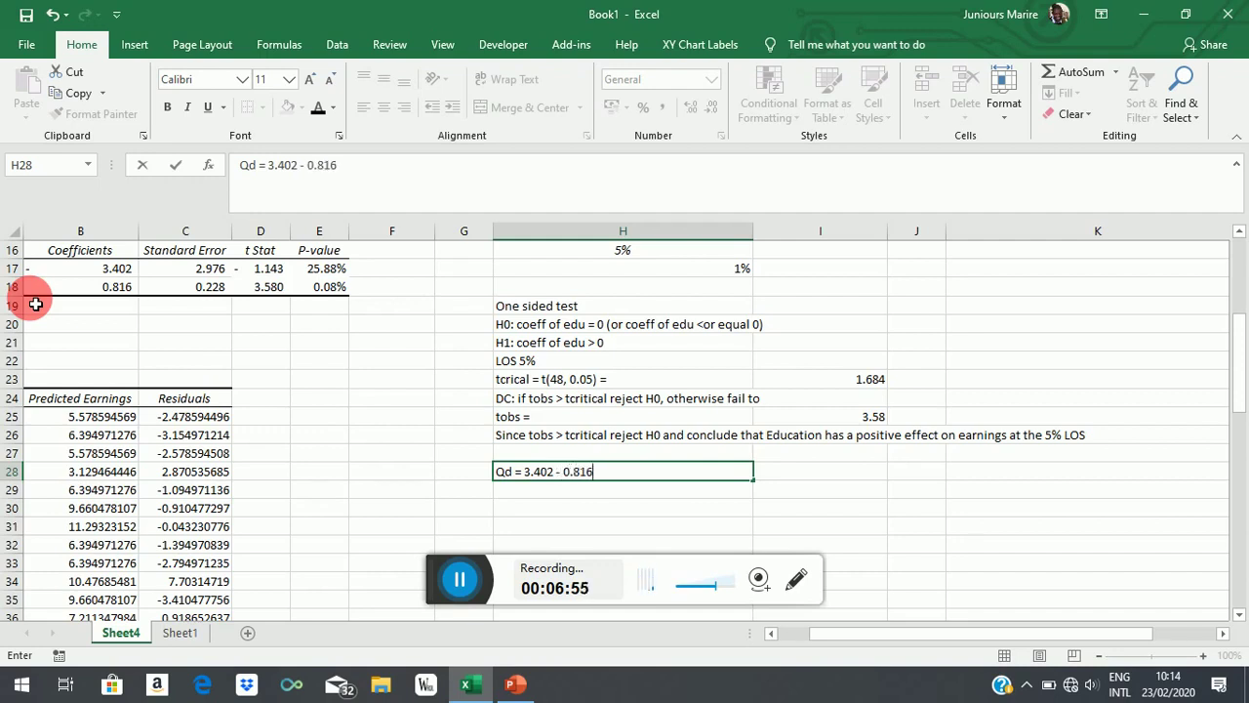
{"action": "type", "text": "Price"}
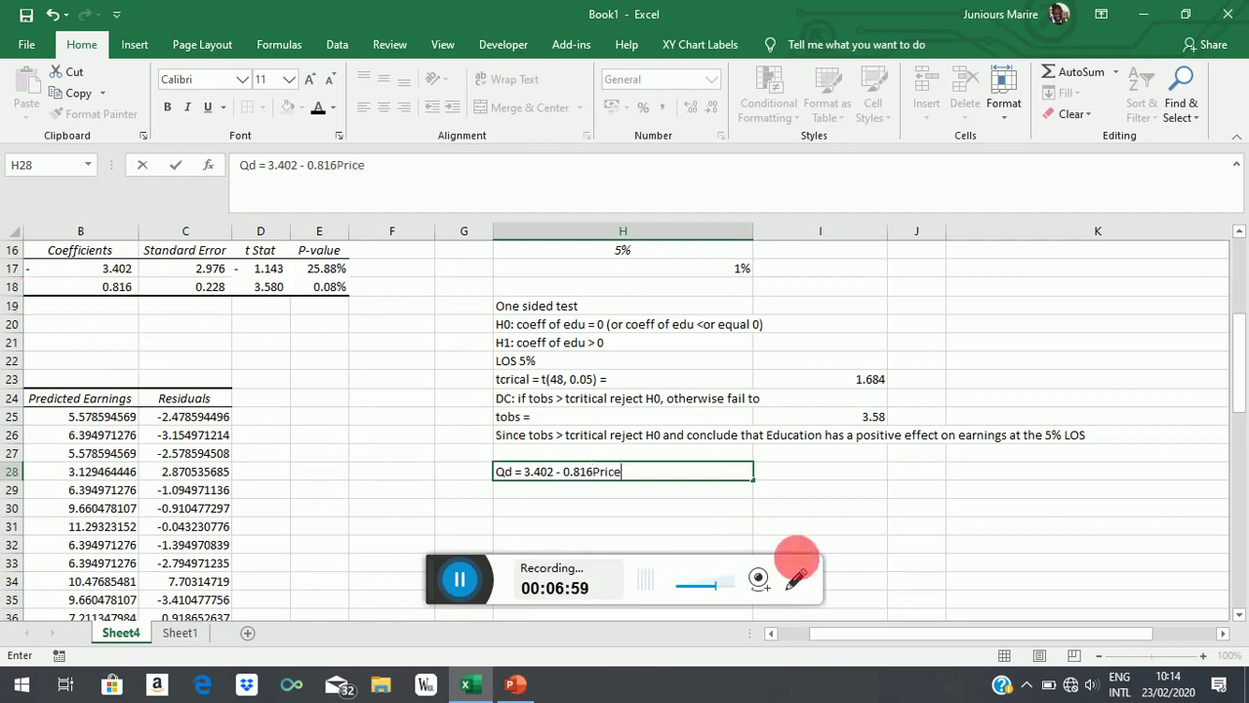
{"action": "left_click", "coordinate": [573, 510]}
Add a second 'One sided test' heading in H29
{"action": "left_click", "coordinate": [576, 492]}
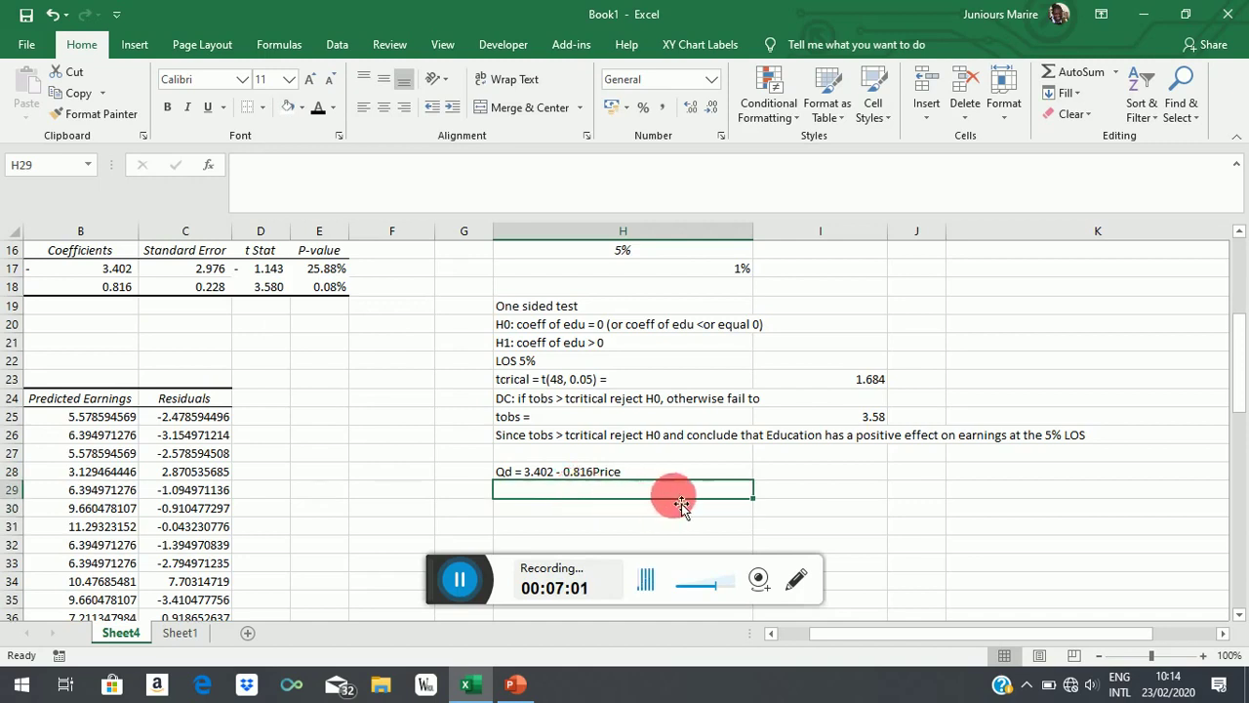
{"action": "type", "text": "O"}
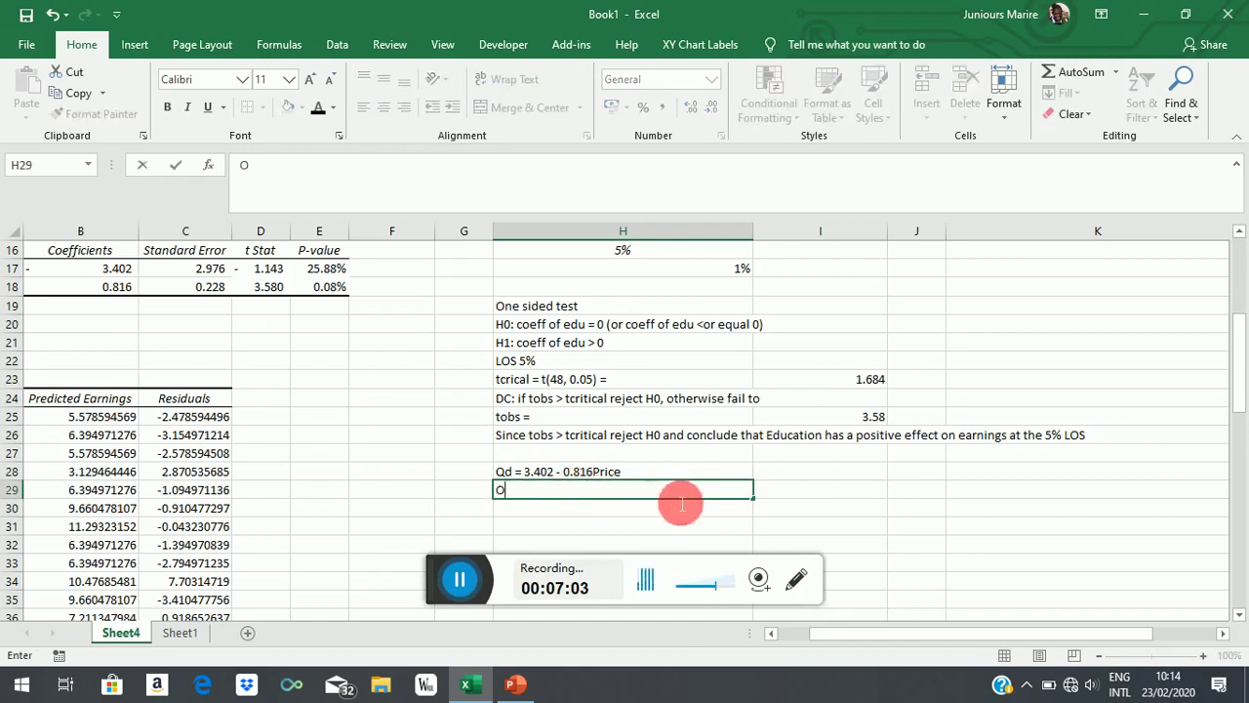
{"action": "type", "text": "ne side"}
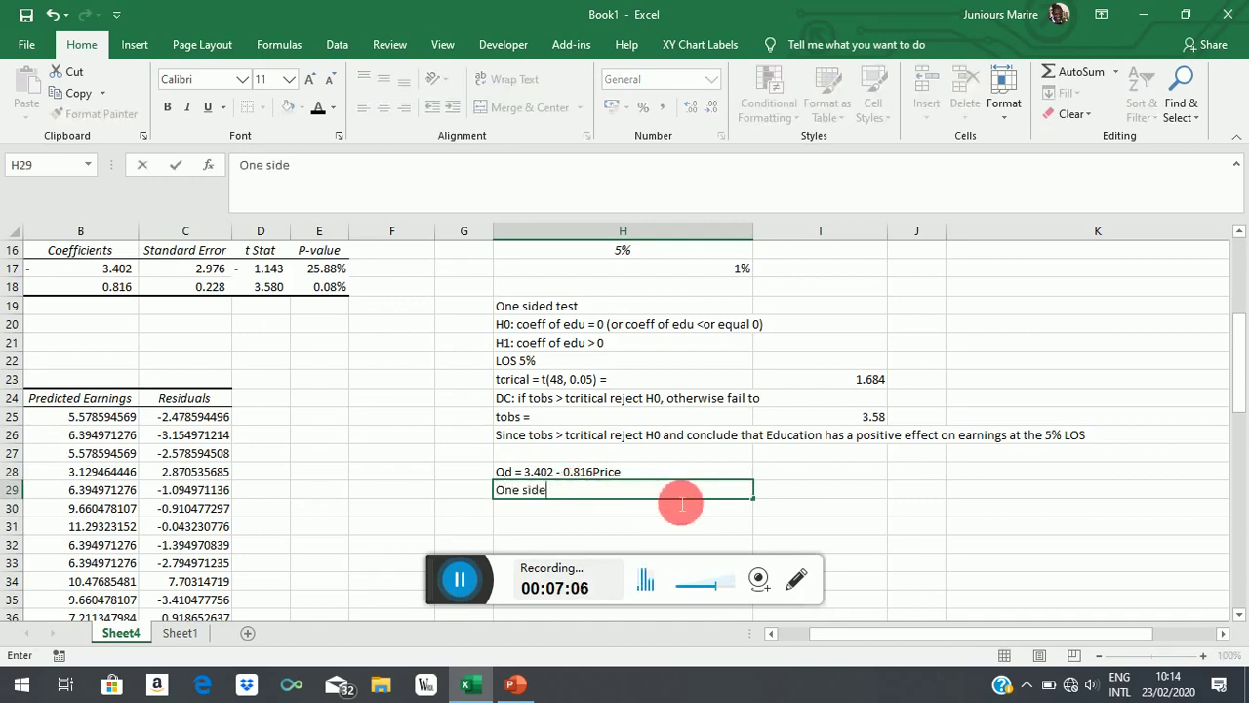
{"action": "type", "text": "d test"}
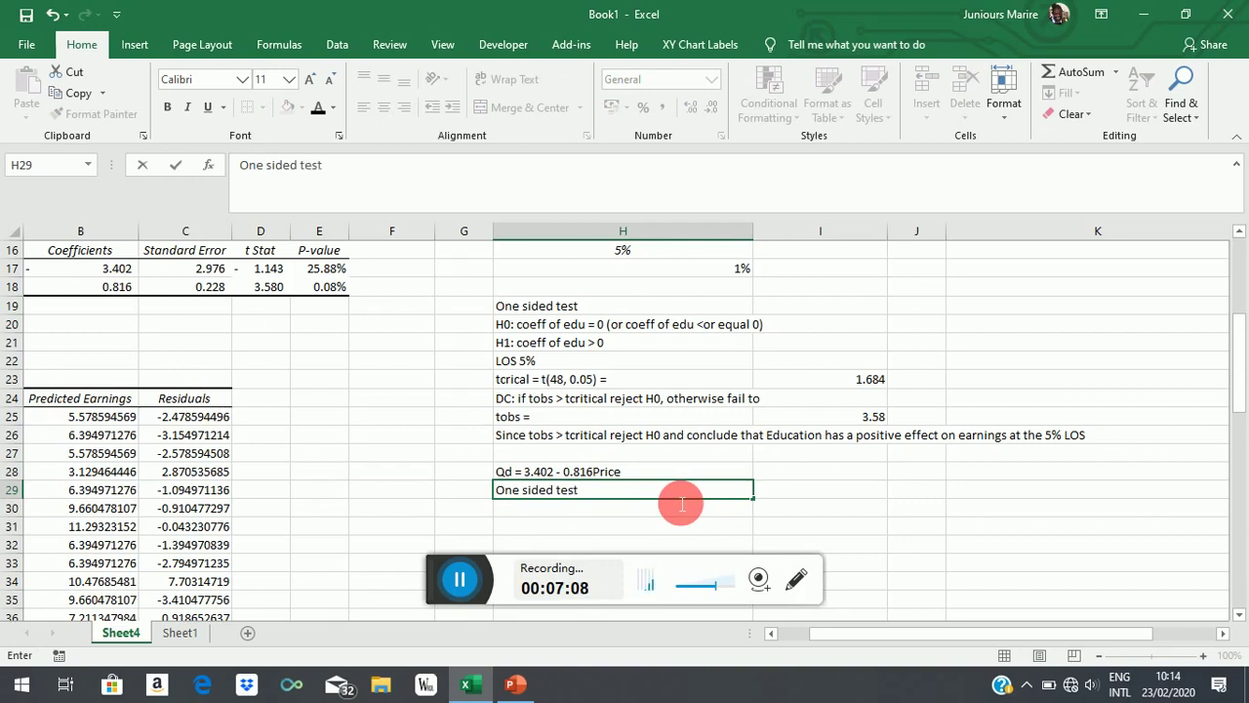
{"action": "left_click", "coordinate": [519, 515]}
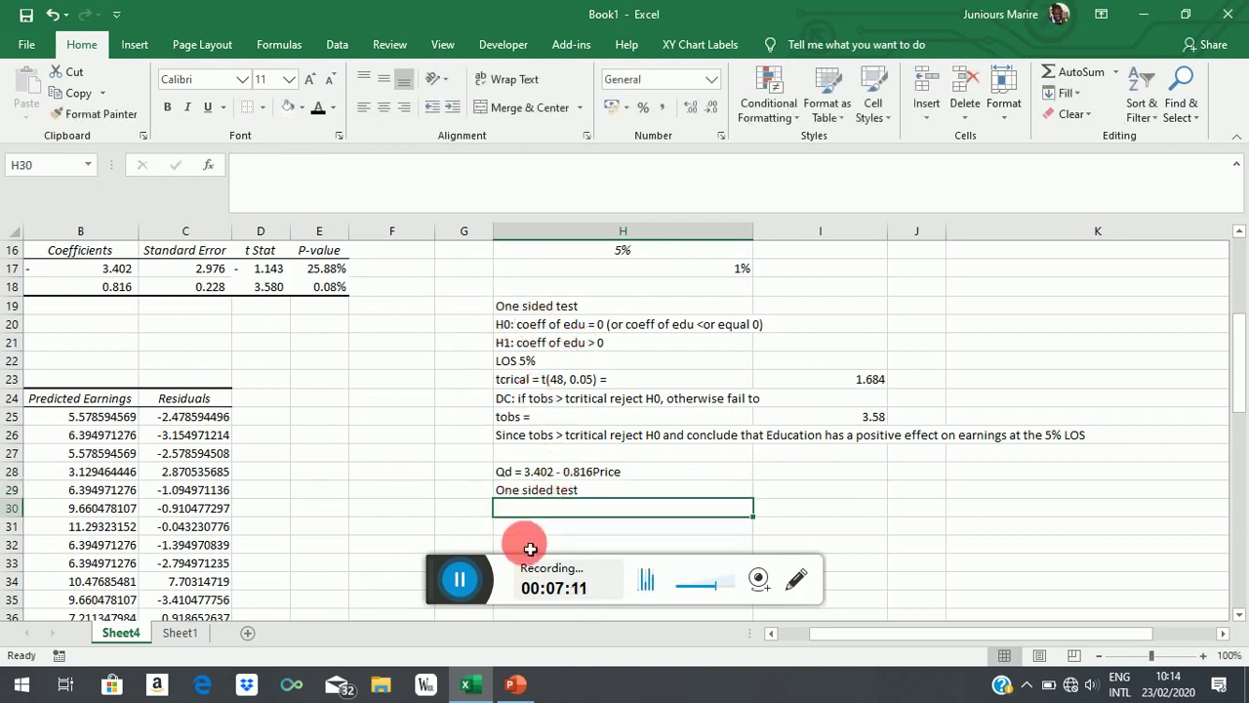
Type the price null hypothesis 'H0: coeff of price => or equal to zero (coeff = 0)' in H30
{"action": "type", "text": "H"}
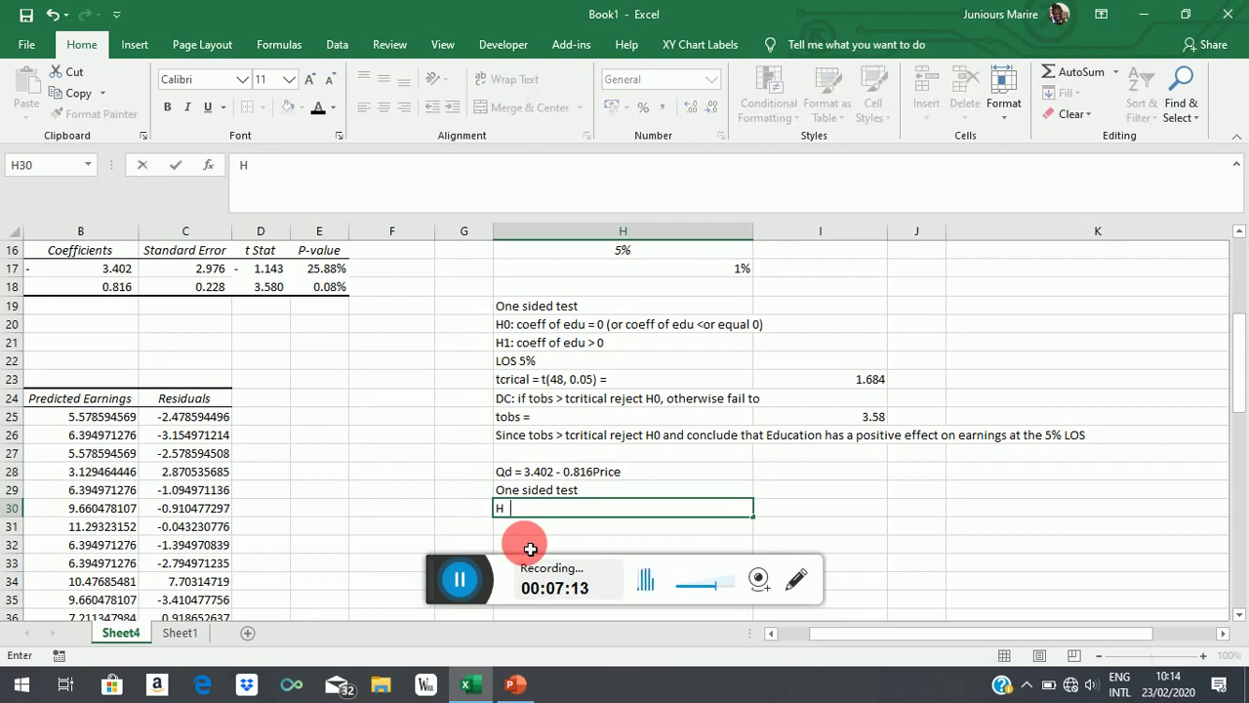
{"action": "type", "text": "0: coeff p"}
{"action": "key", "text": "BackSpace"}
{"action": "type", "text": "of price "}
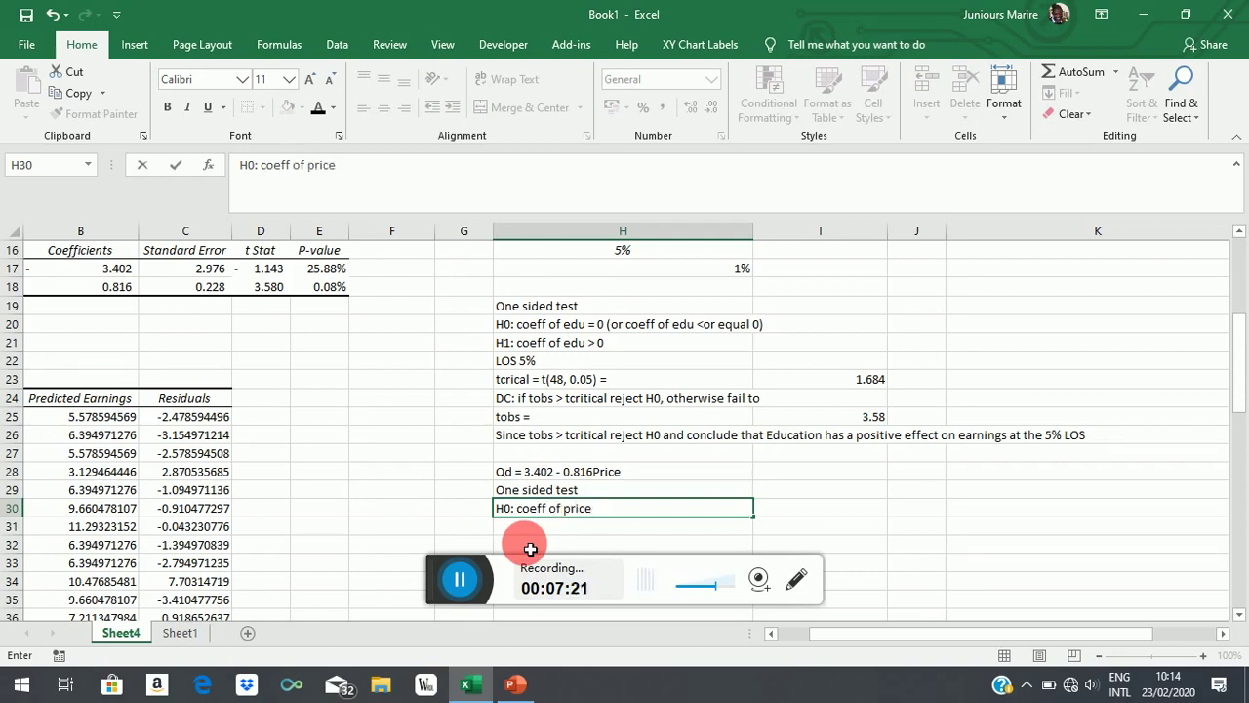
{"action": "type", "text": "= 0"}
{"action": "key", "text": "BackSpace"}
{"action": "type", "text": "> or equal to ze"}
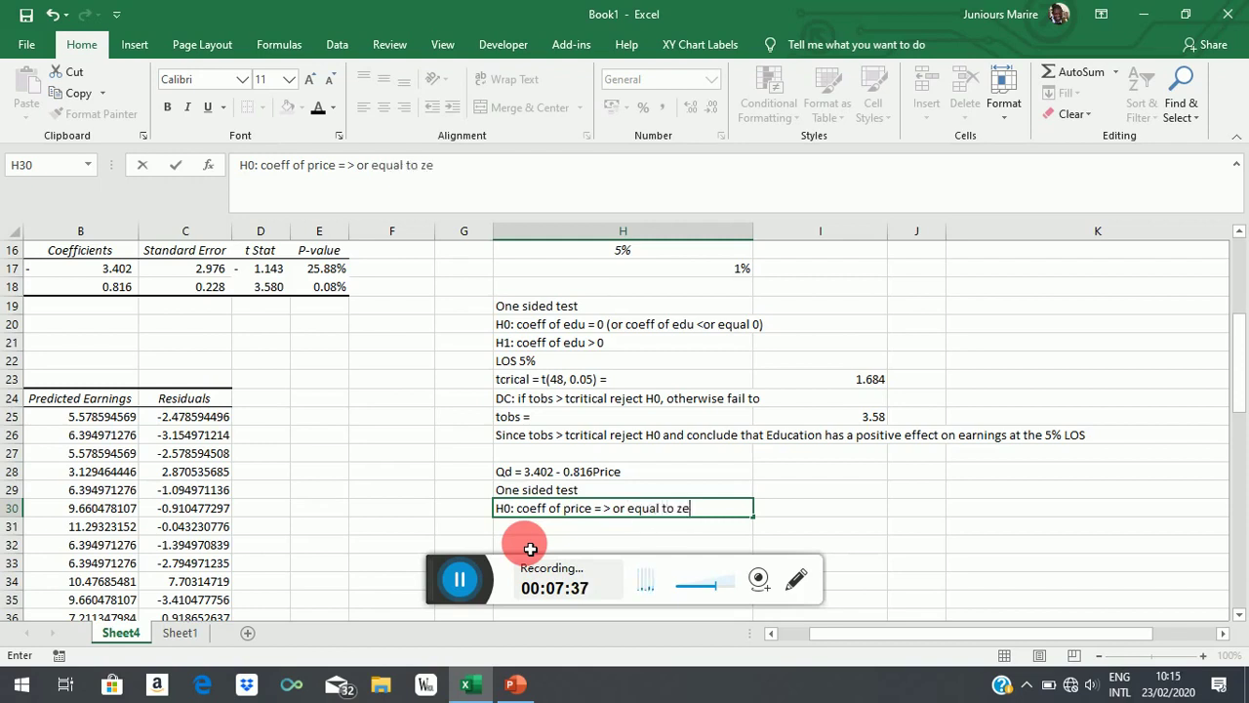
{"action": "type", "text": "ro (coeff = "}
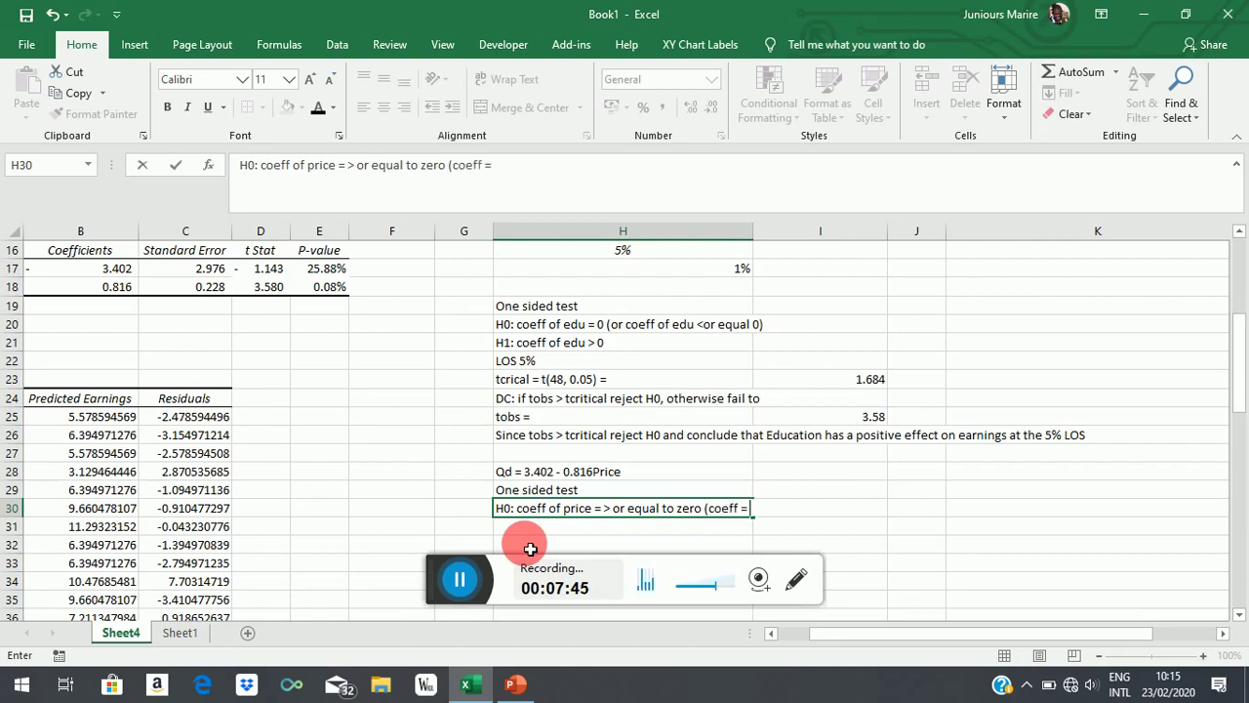
{"action": "type", "text": "0_"}
{"action": "key", "text": "BackSpace"}
{"action": "type", "text": ")"}
{"action": "key", "text": "Return"}
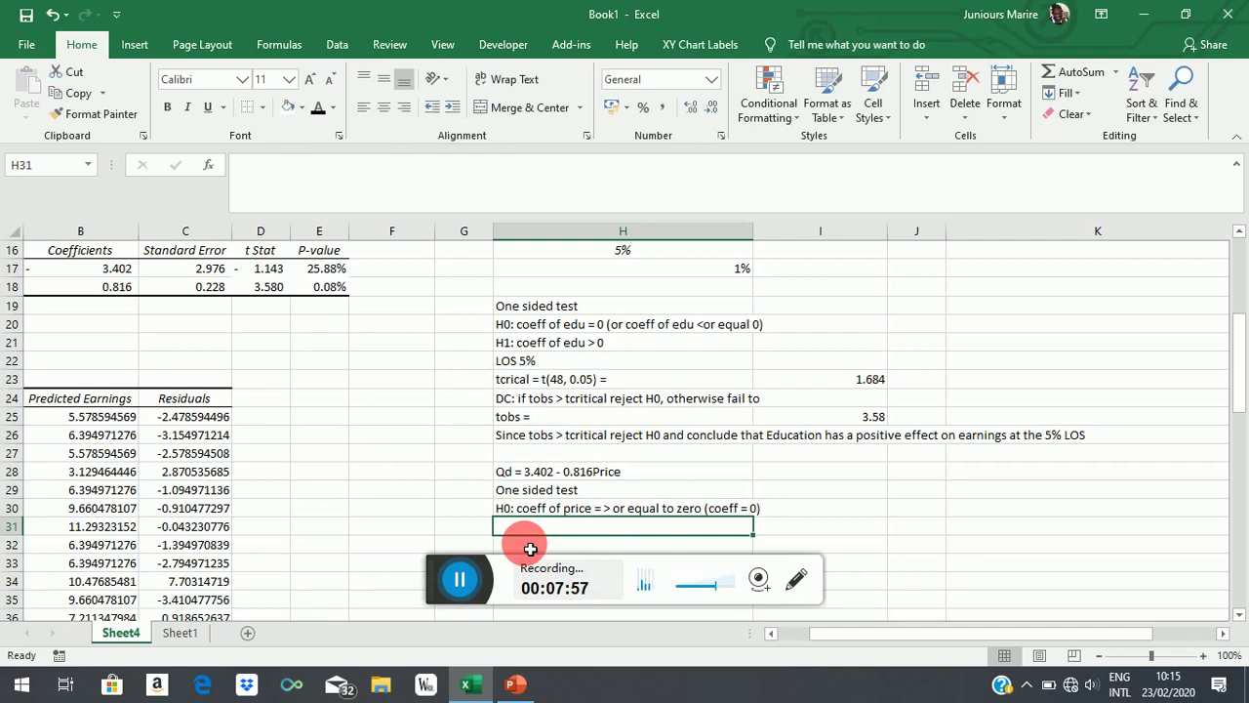
Enter the alternative hypothesis 'H1: coeff of price < 0' in H31
{"action": "type", "text": "H1:"}
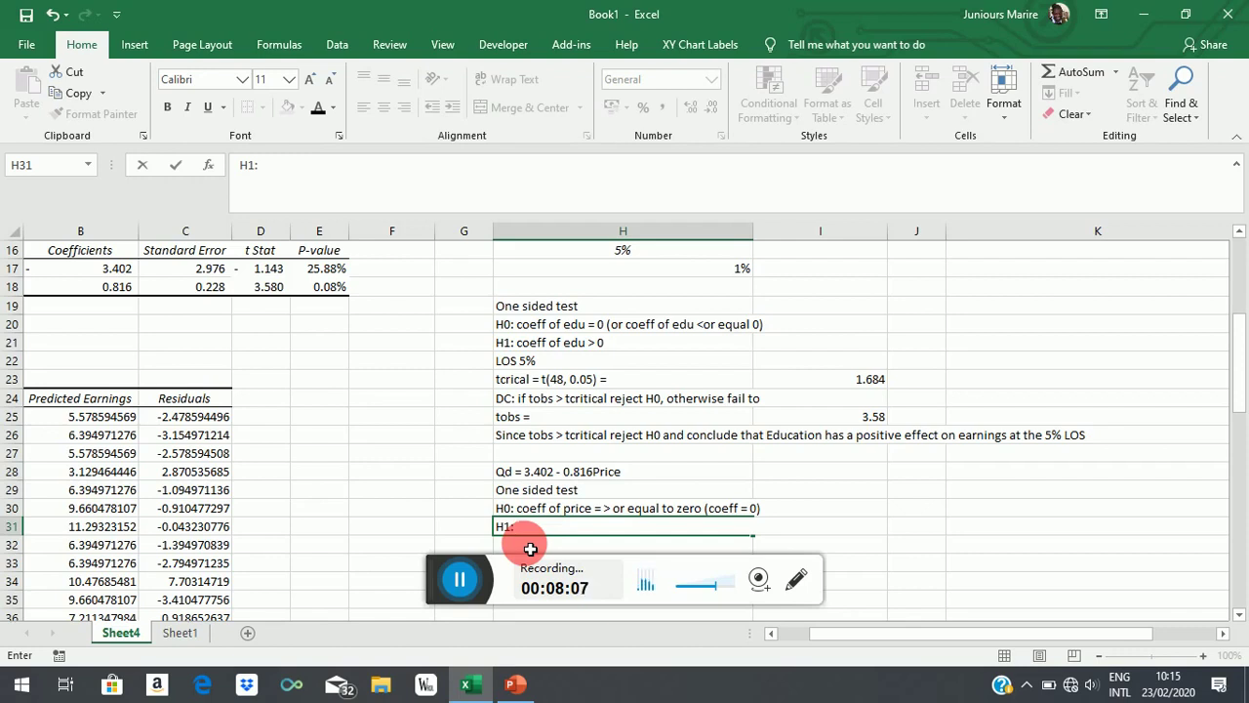
{"action": "type", "text": "coeff of pri"}
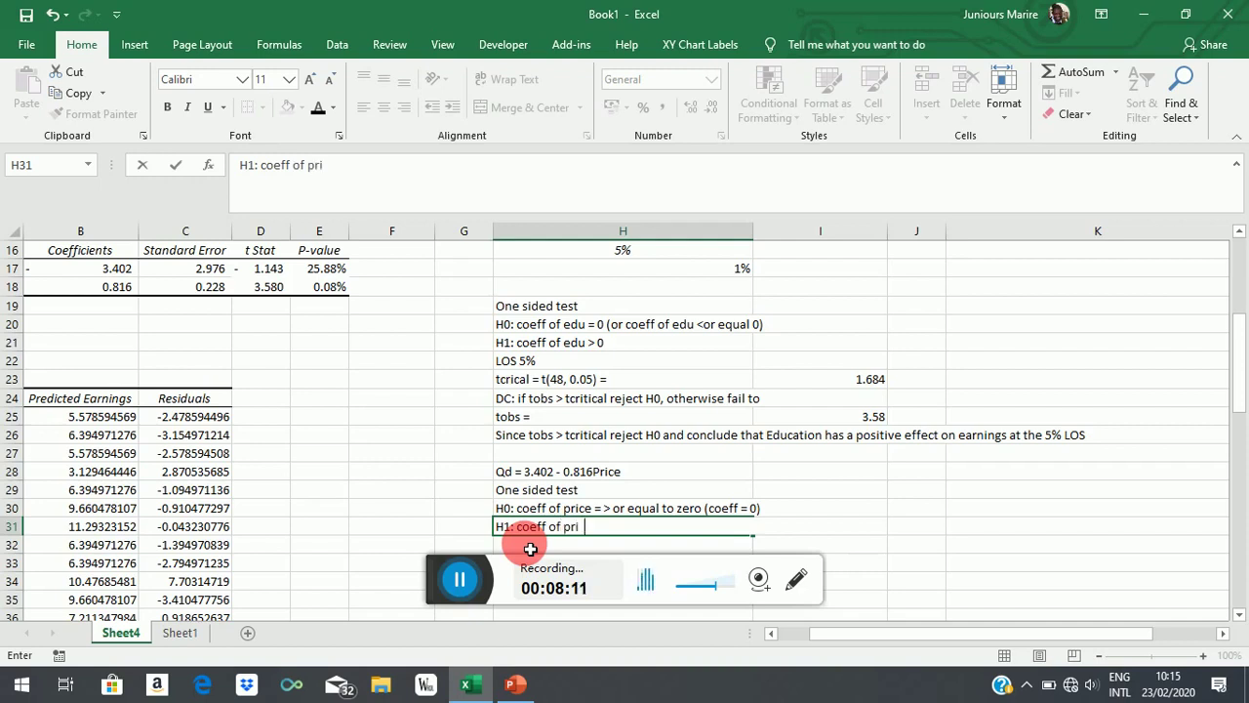
{"action": "type", "text": "ce < 0"}
{"action": "scroll", "coordinate": [828, 450], "scroll_direction": "down", "scroll_amount": 2}
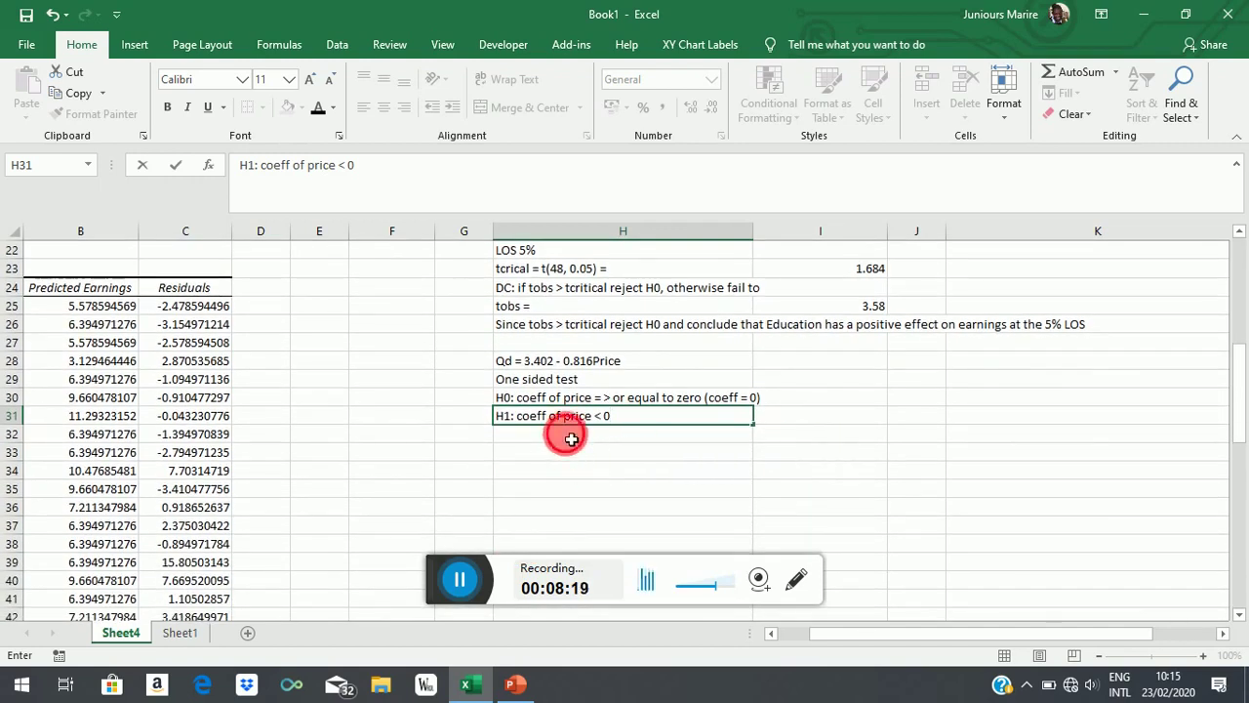
{"action": "key", "text": "Return"}
Label H32 'tcri' after checking the earlier critical value 1.684
{"action": "type", "text": "tobs"}
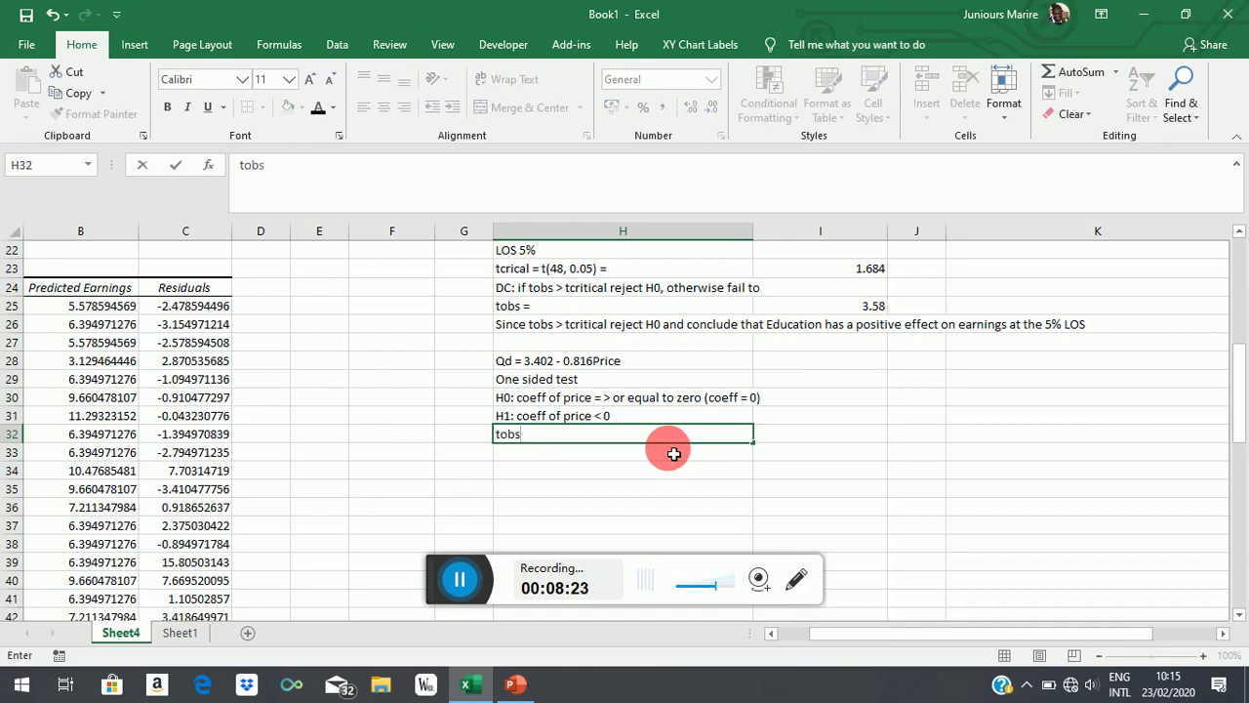
{"action": "key", "text": "BackSpace"}
{"action": "key", "text": "BackSpace"}
{"action": "key", "text": "BackSpace"}
{"action": "type", "text": "cri"}
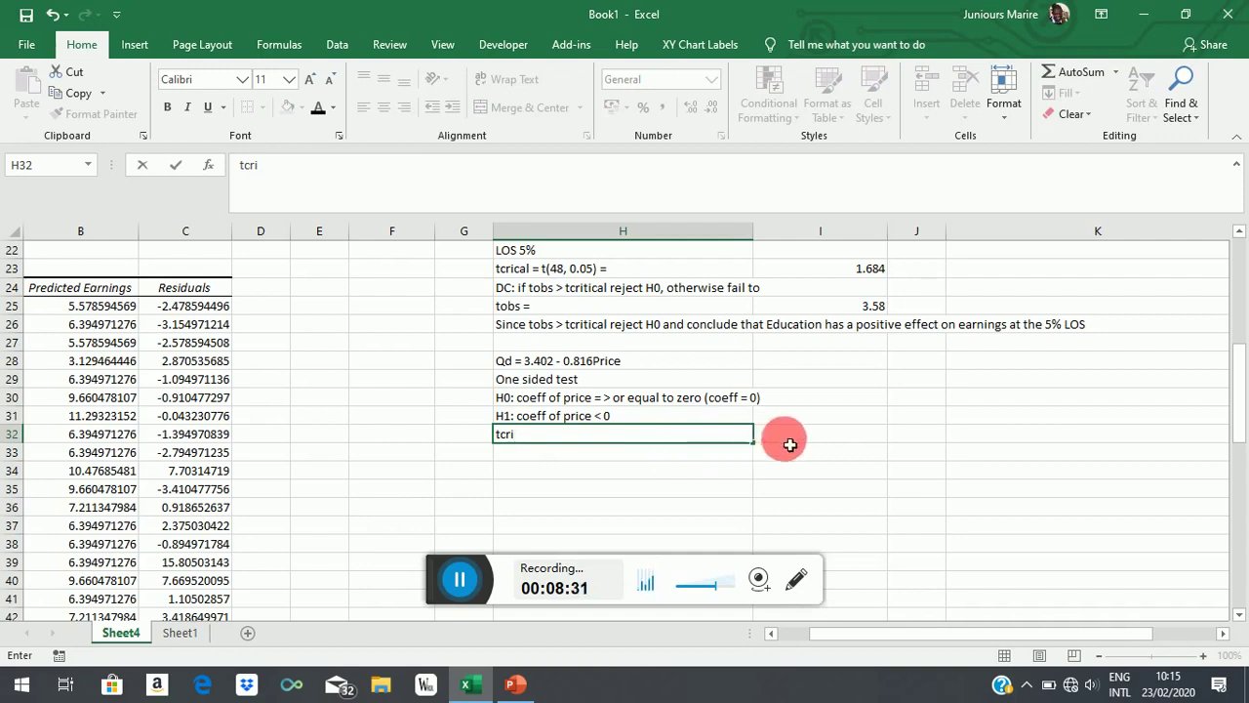
{"action": "left_click", "coordinate": [795, 434]}
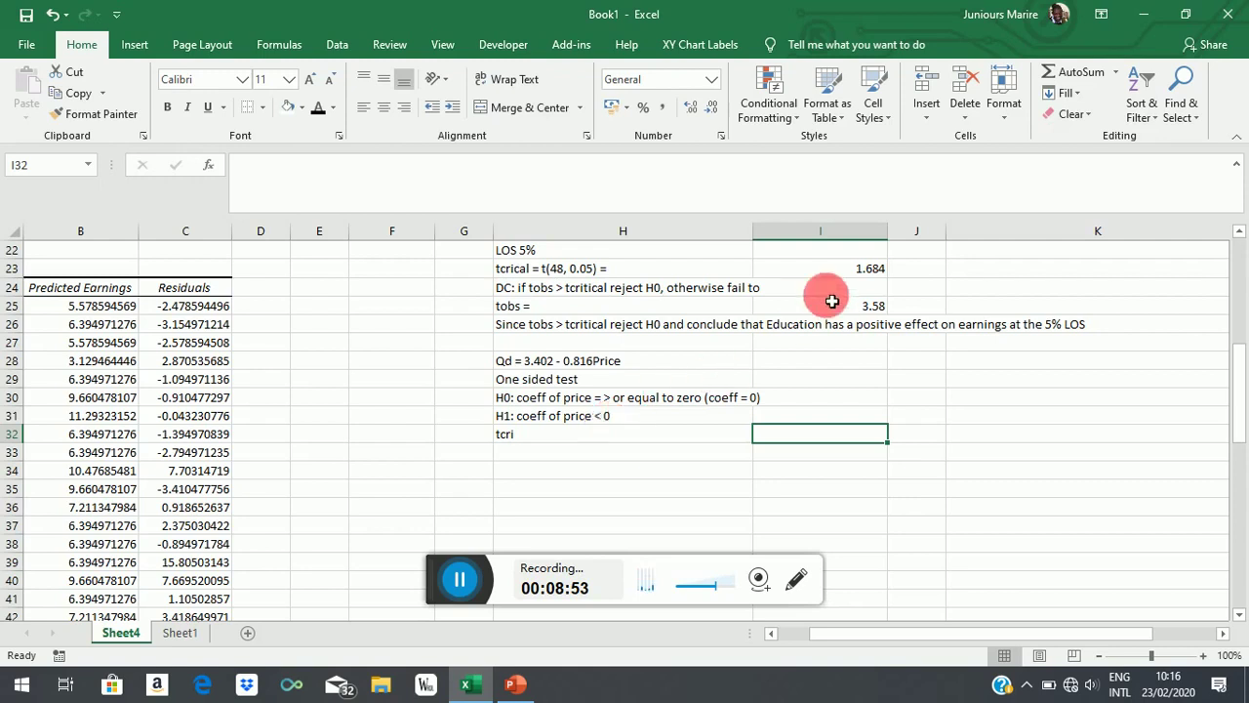
{"action": "left_click", "coordinate": [873, 271]}
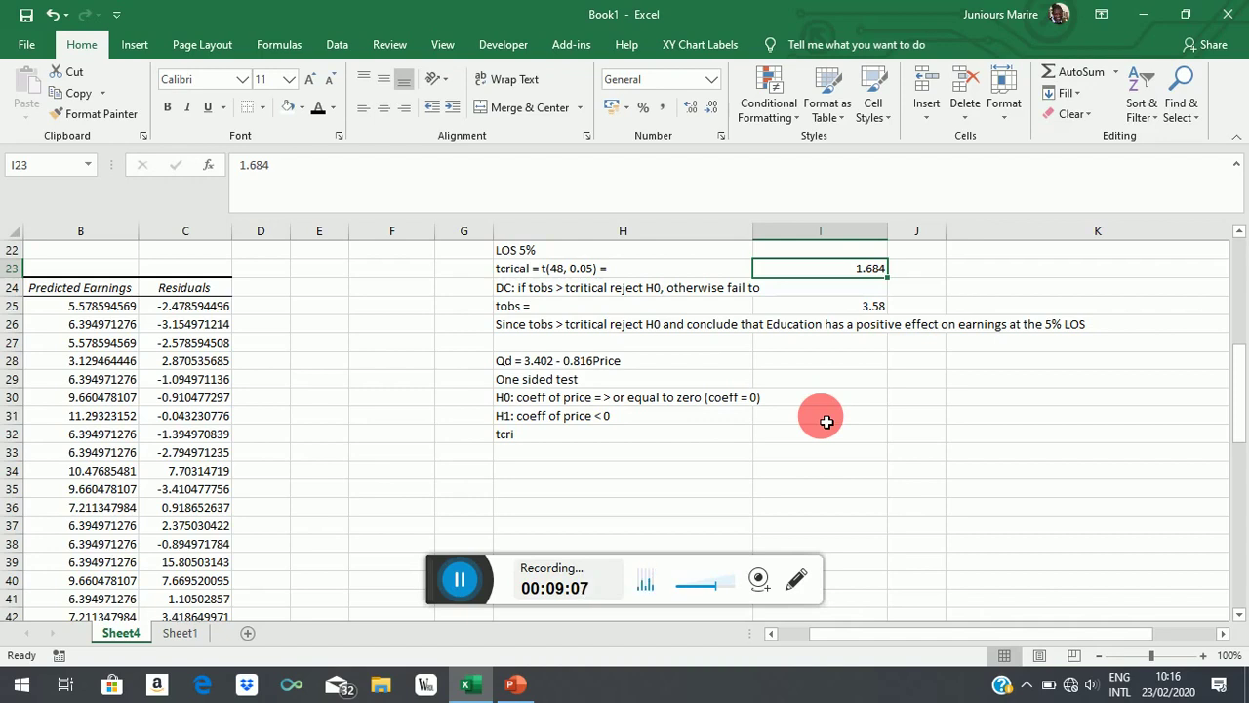
{"action": "left_click", "coordinate": [795, 437]}
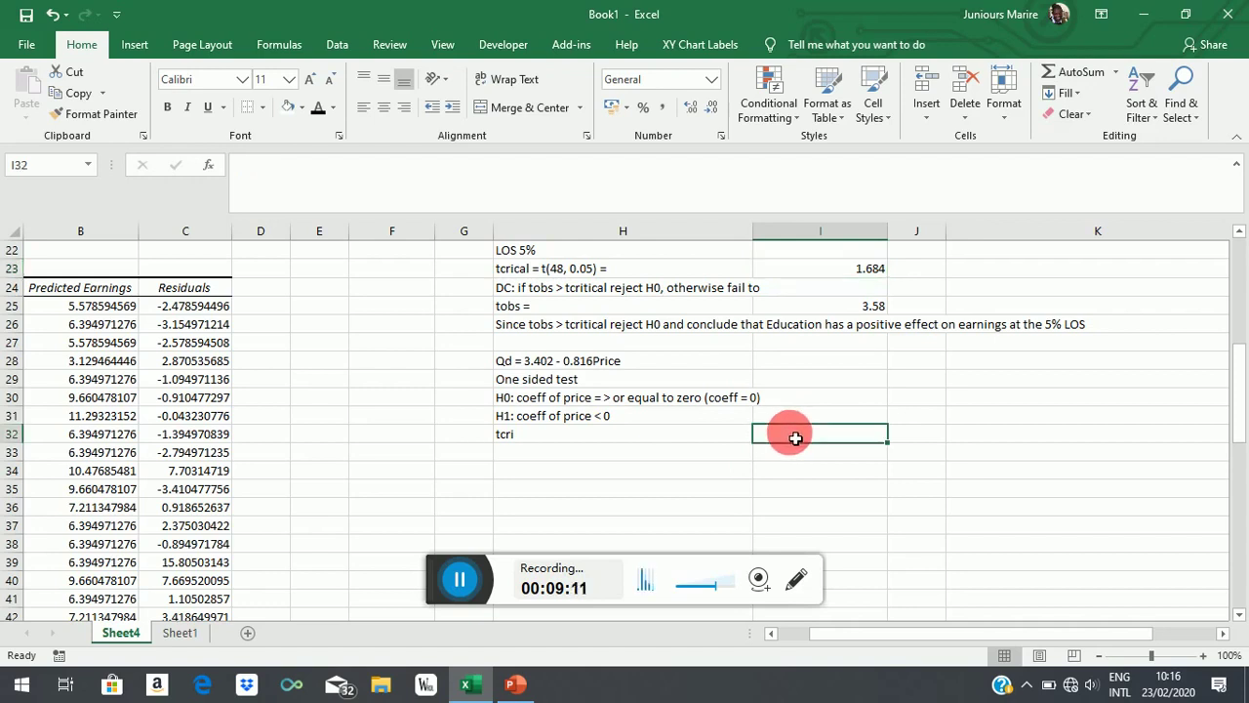
Enter the critical value -1.684 in I32, correcting the mistyped -1.864
{"action": "type", "text": "-"}
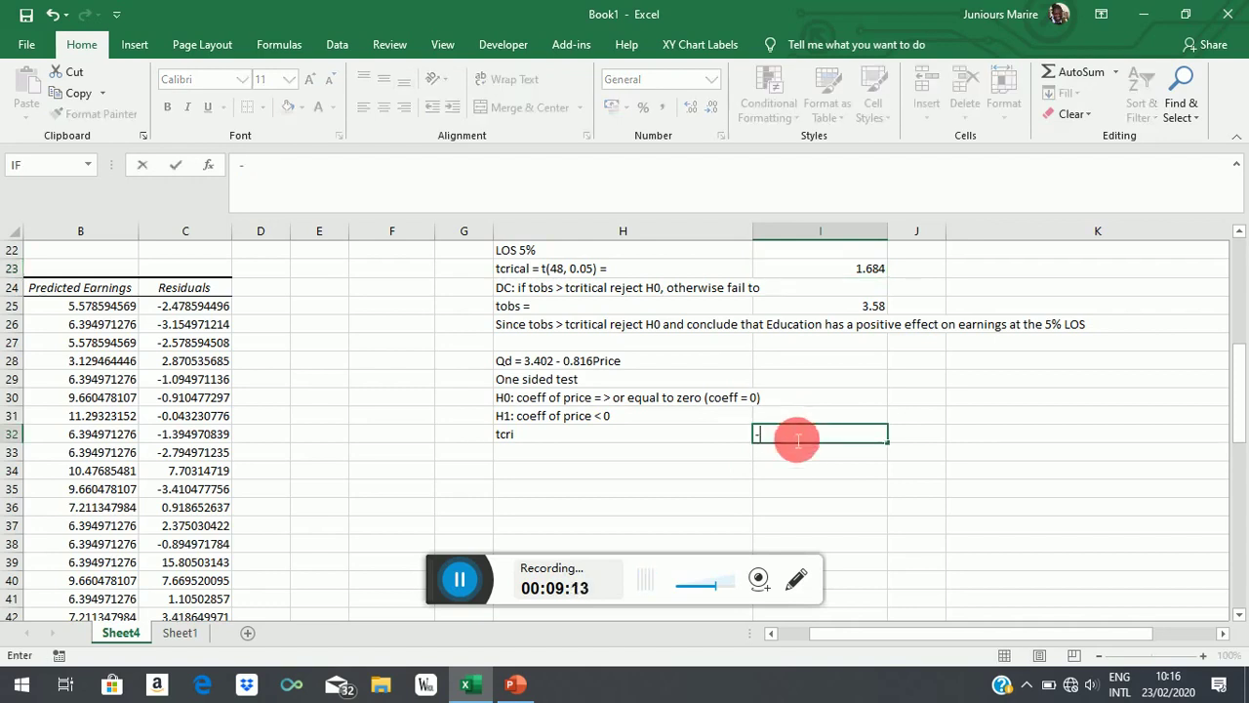
{"action": "type", "text": "1.864"}
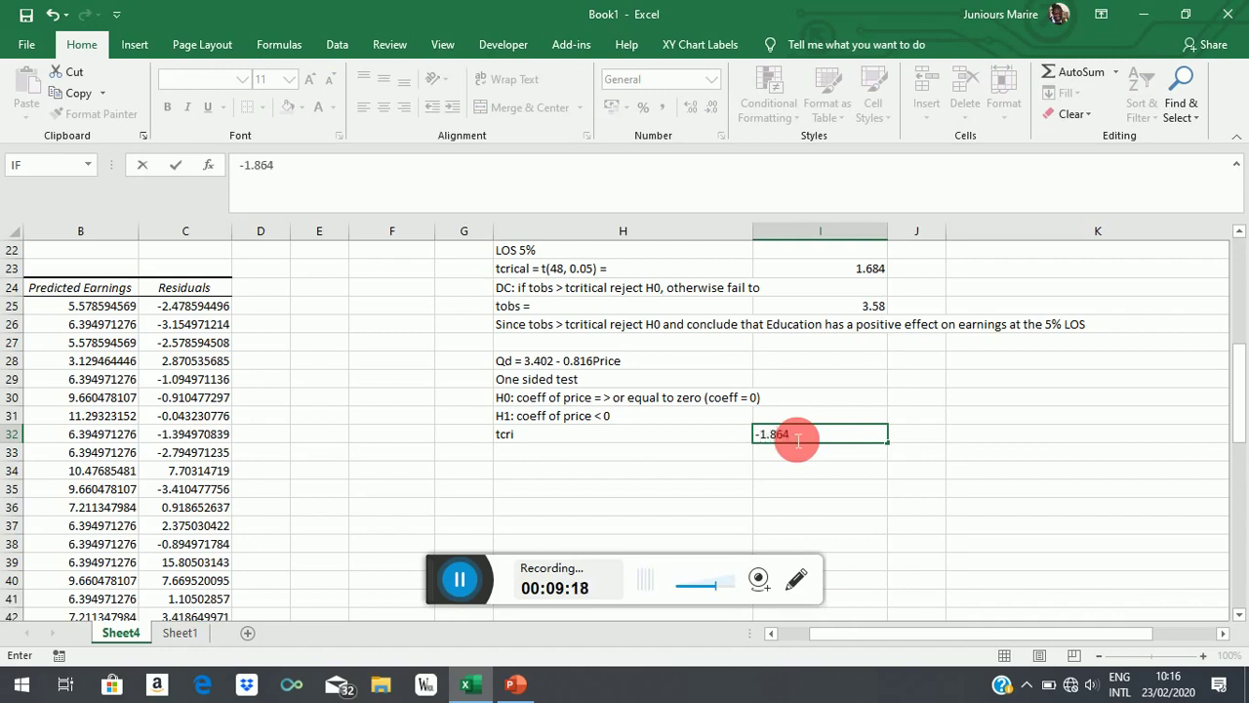
{"action": "key", "text": "Return"}
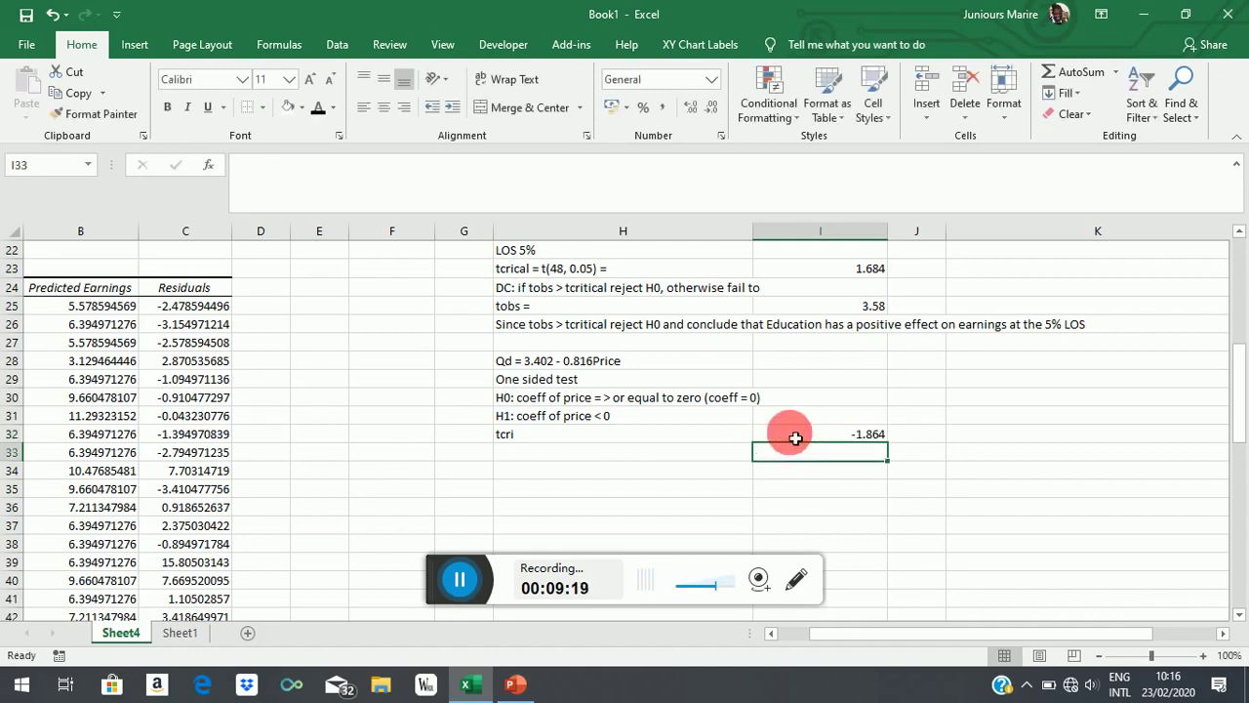
{"action": "left_click", "coordinate": [836, 433]}
{"action": "left_click", "coordinate": [264, 173]}
{"action": "key", "text": "BackSpace"}
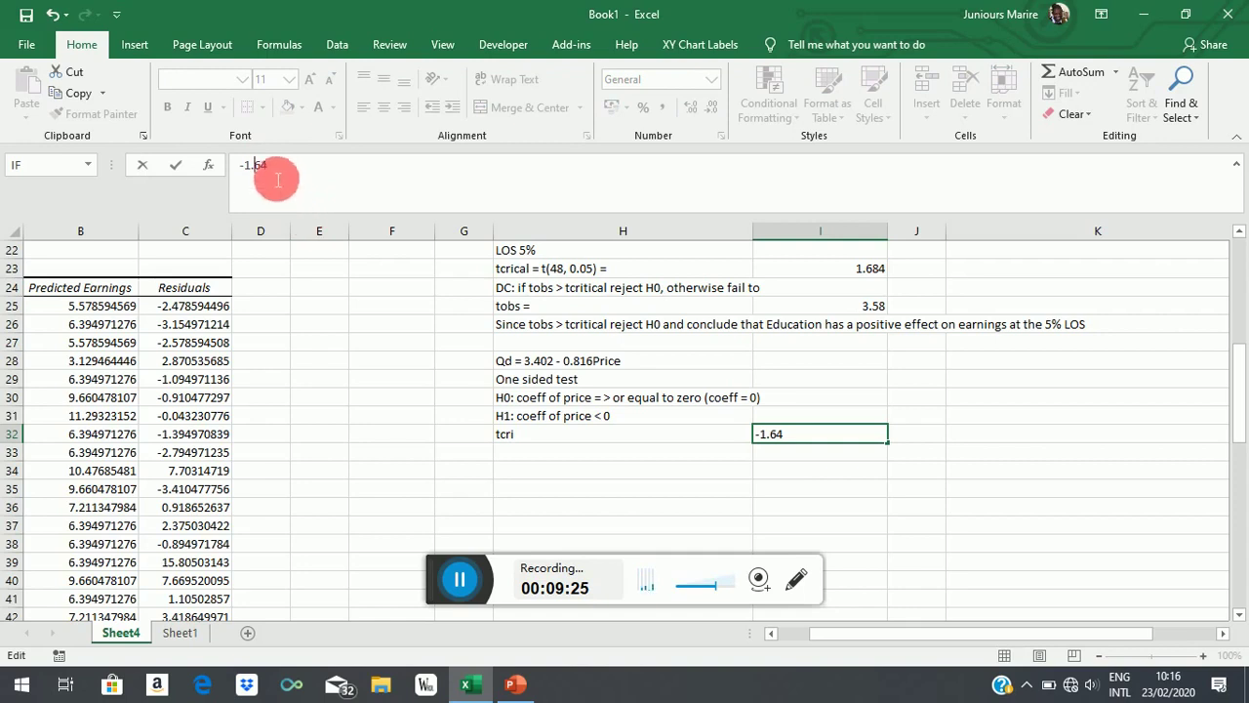
{"action": "type", "text": "8"}
{"action": "key", "text": "Return"}
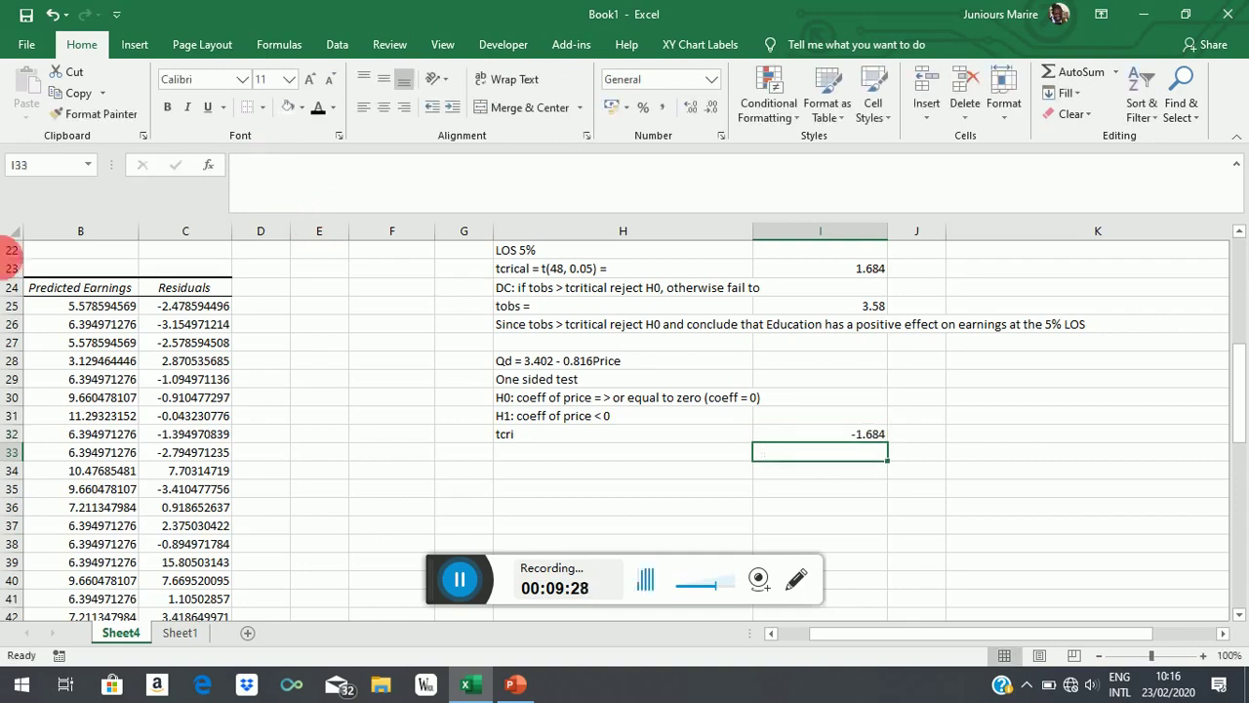
{"action": "left_click", "coordinate": [519, 452]}
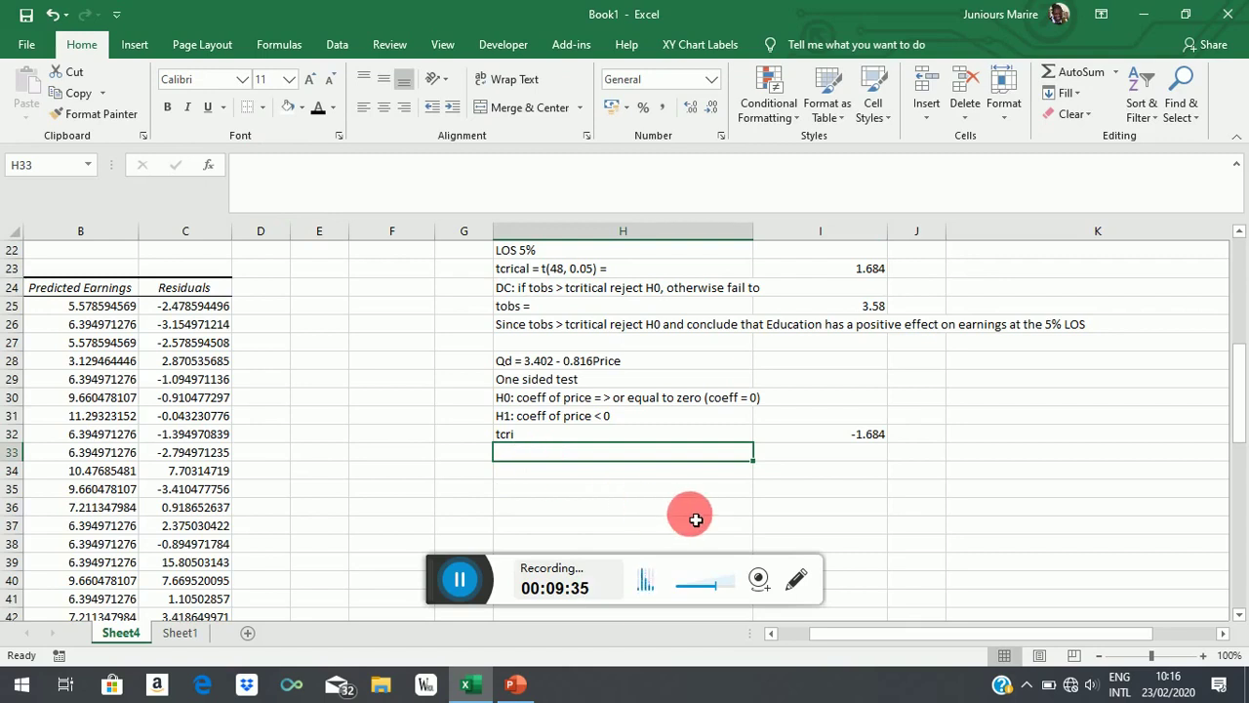
Pair the label tobs in H33 with the observed value -3.58 in I33
{"action": "type", "text": "tobs"}
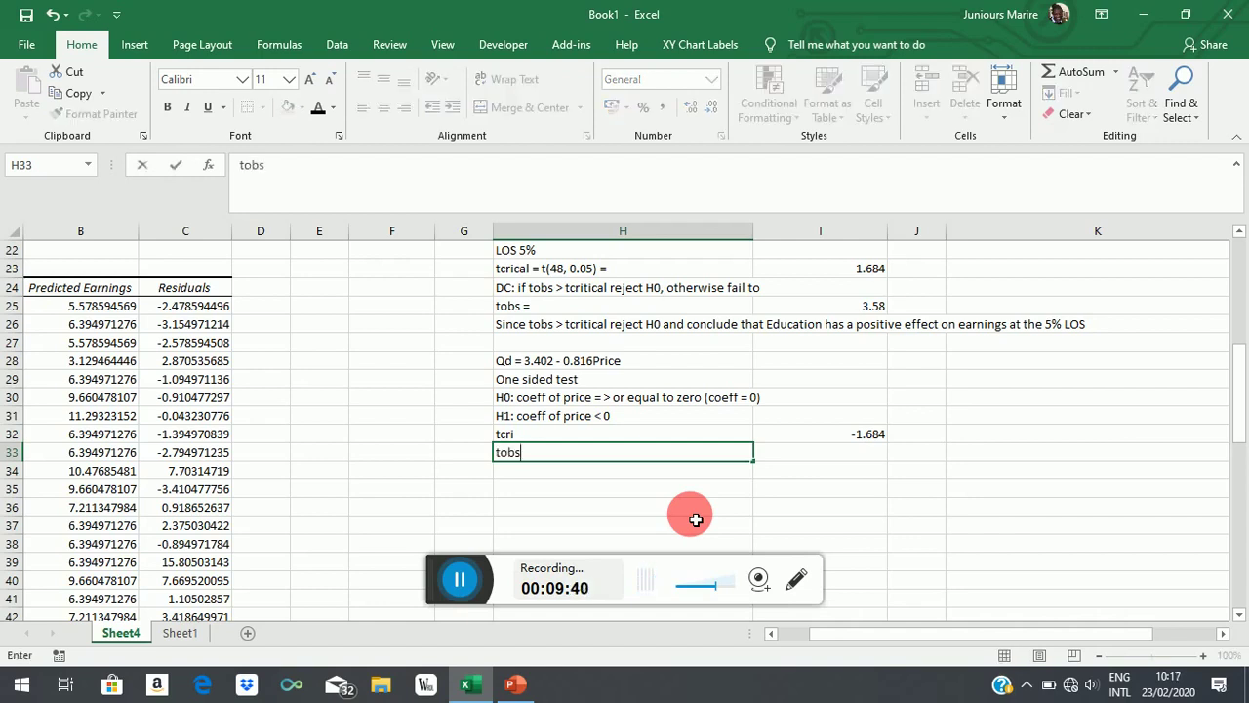
{"action": "left_click", "coordinate": [837, 454]}
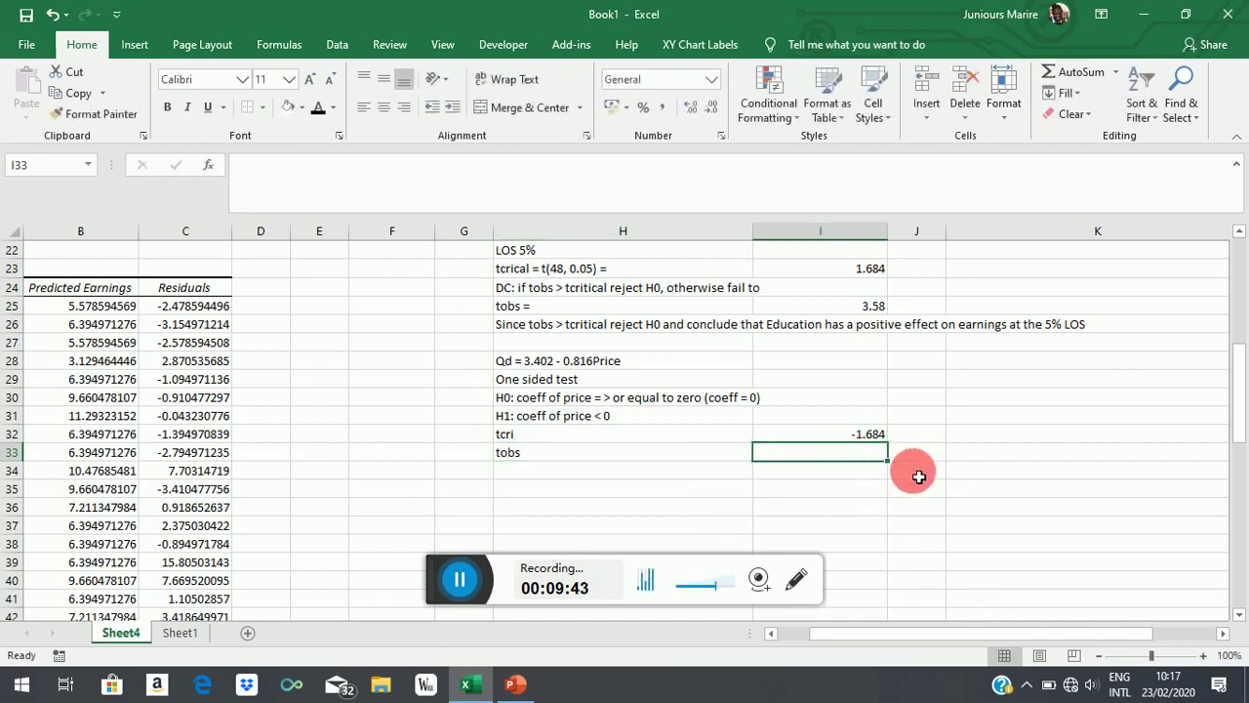
{"action": "type", "text": "-3.58"}
{"action": "left_click", "coordinate": [635, 488]}
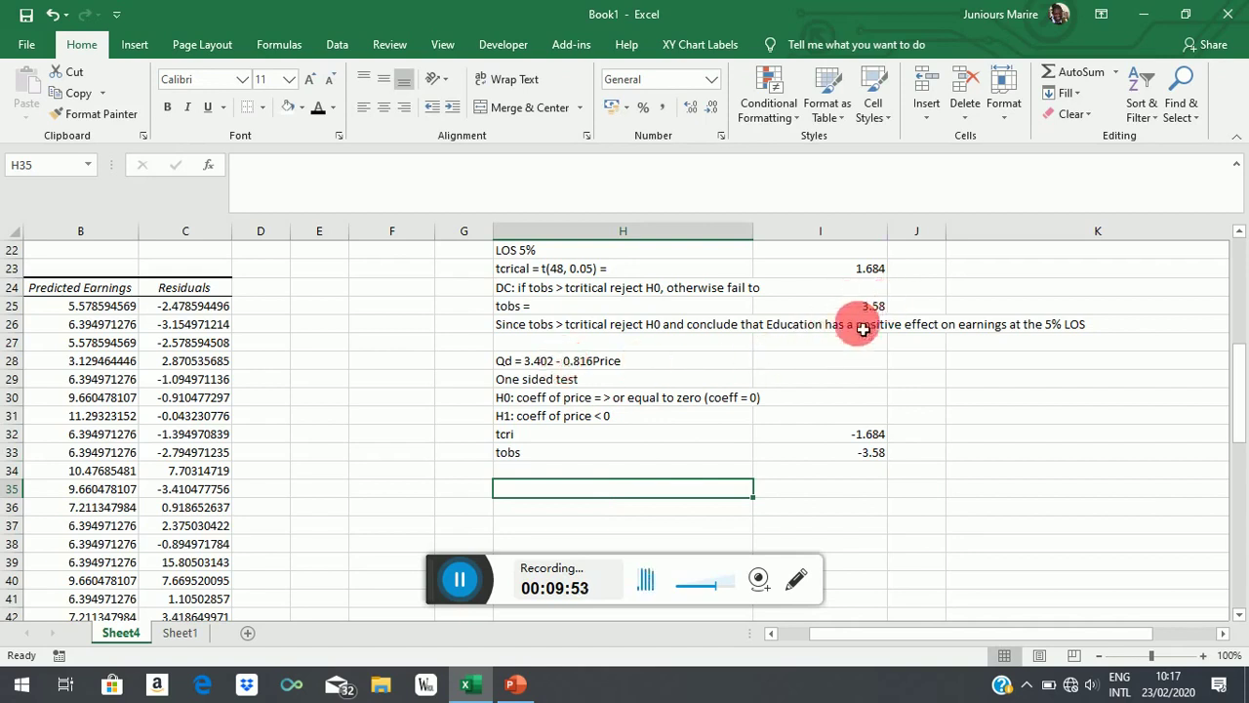
{"action": "left_click", "coordinate": [552, 454]}
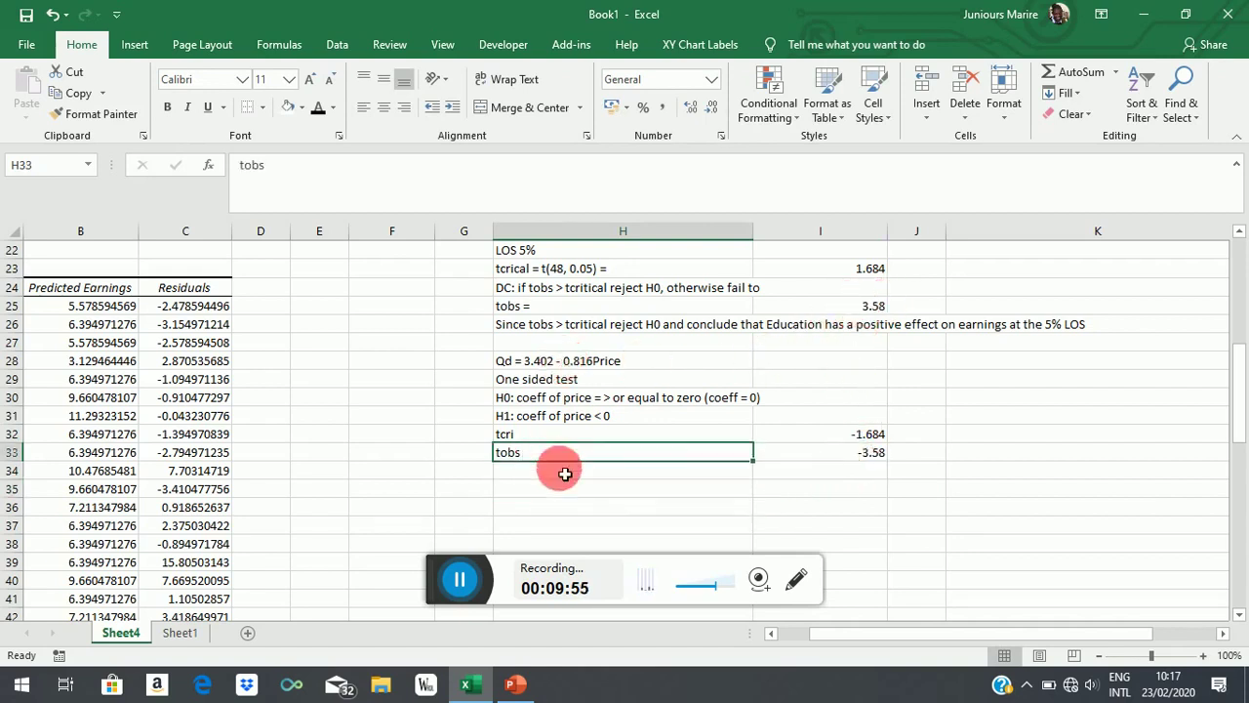
Write the decision rule 'DC if tobs < tcritic reject H0, otherwise fail to' in H34
{"action": "left_click", "coordinate": [565, 472]}
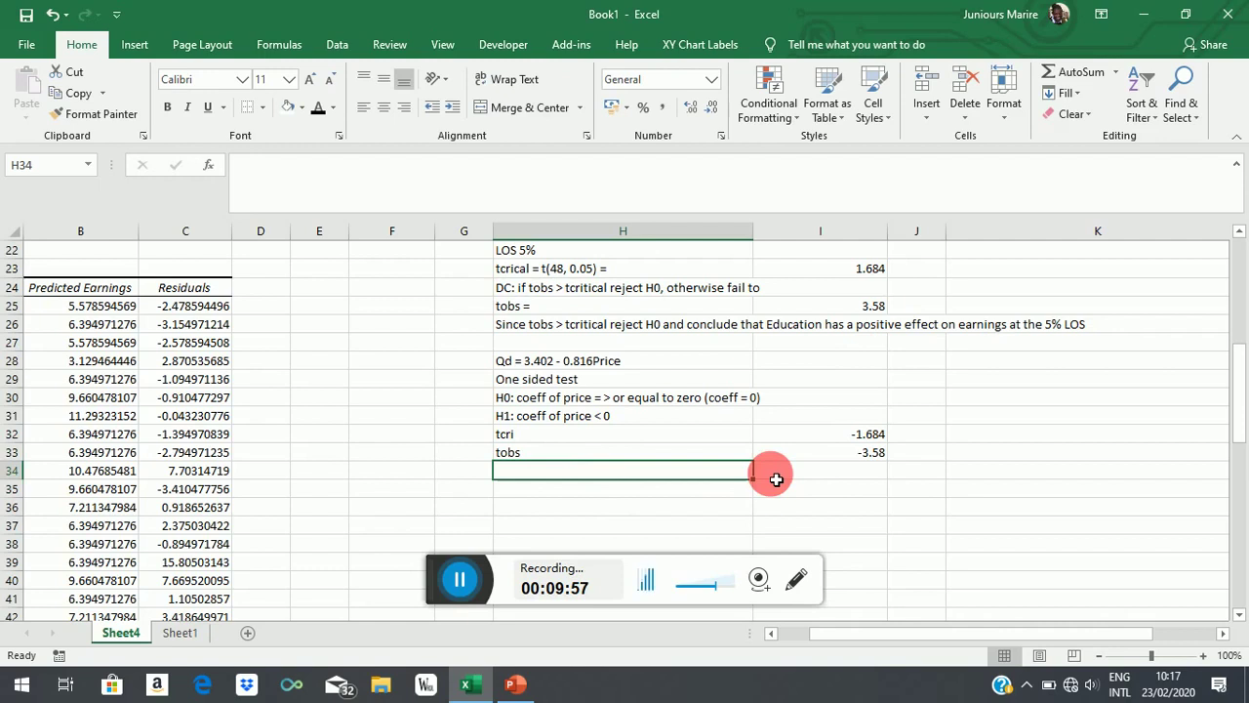
{"action": "type", "text": "DC"}
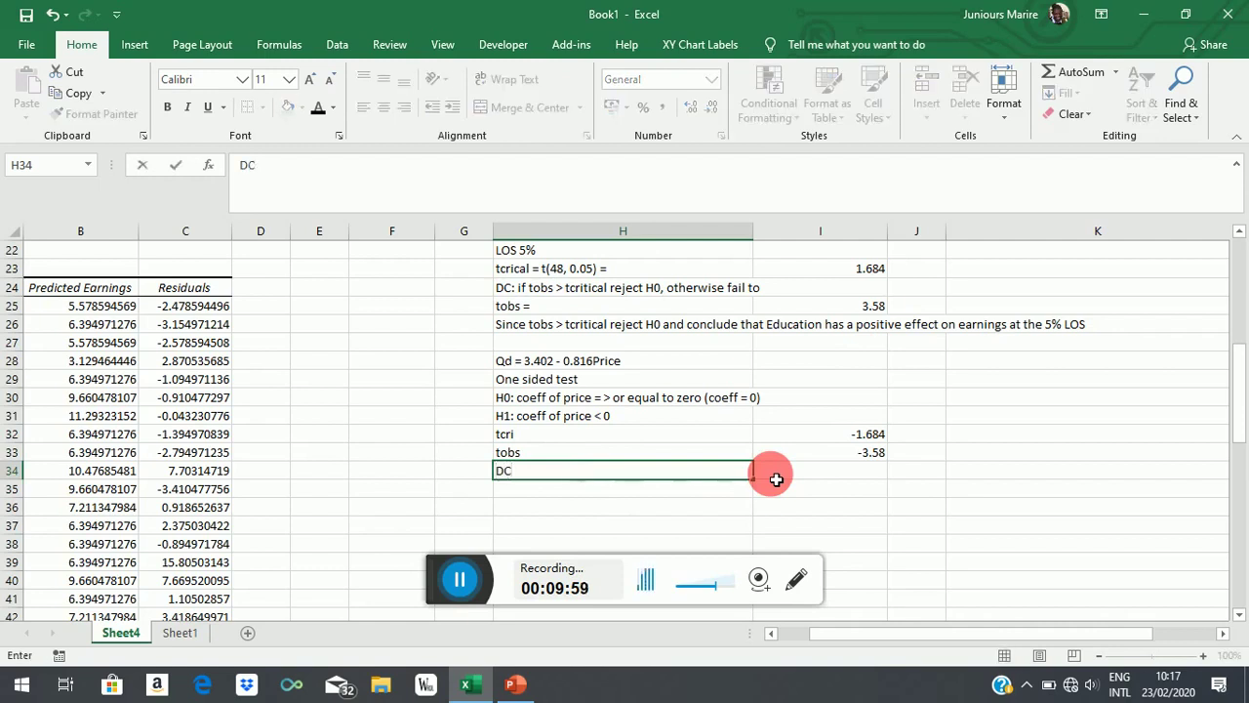
{"action": "type", "text": "if"}
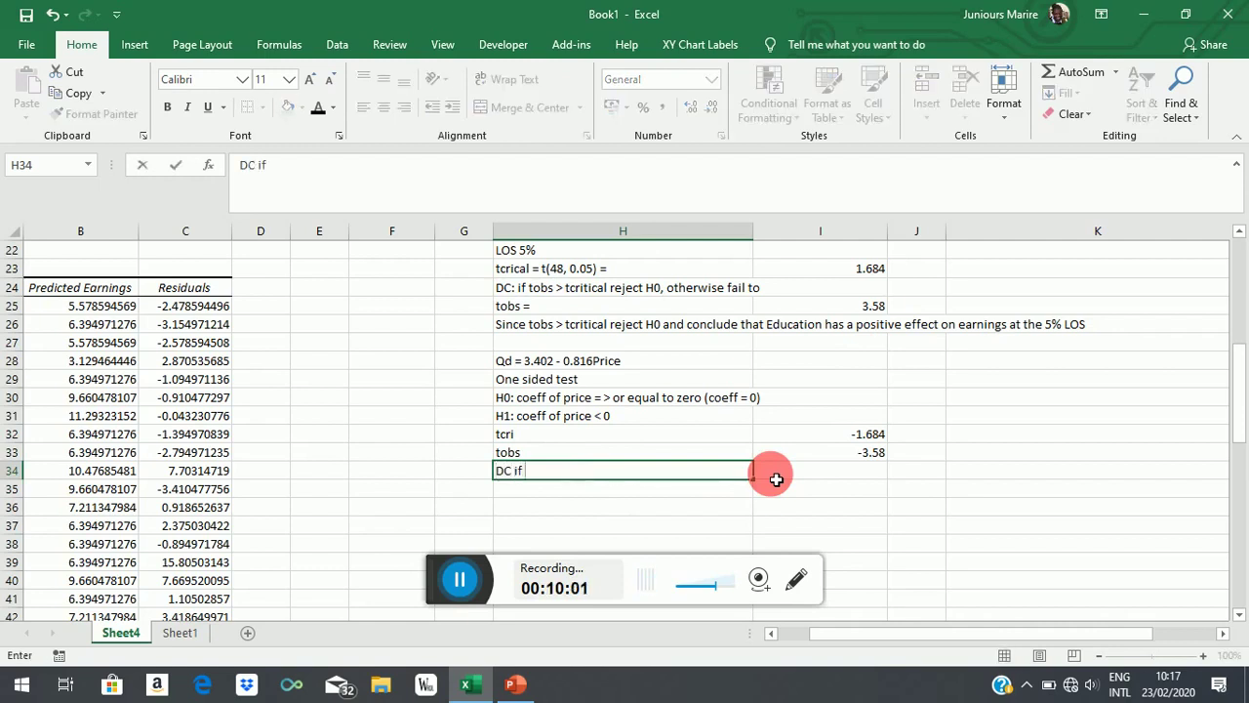
{"action": "type", "text": " tobs <"}
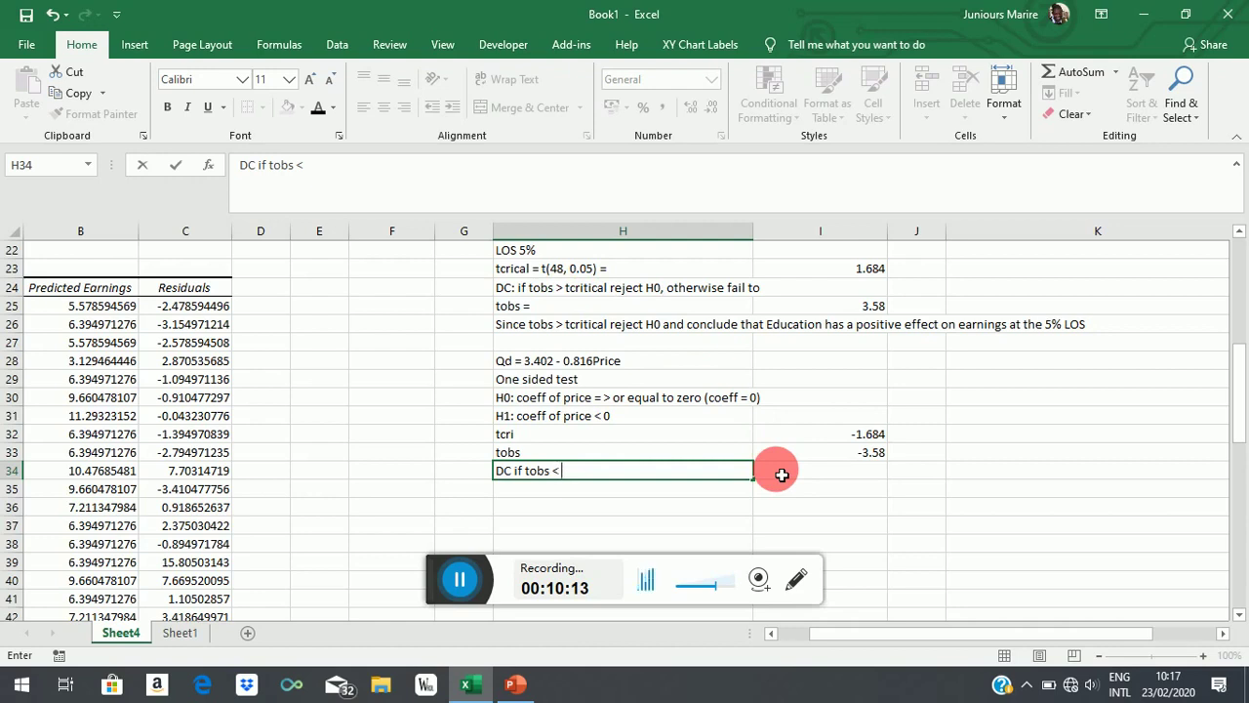
{"action": "type", "text": "tcritic"}
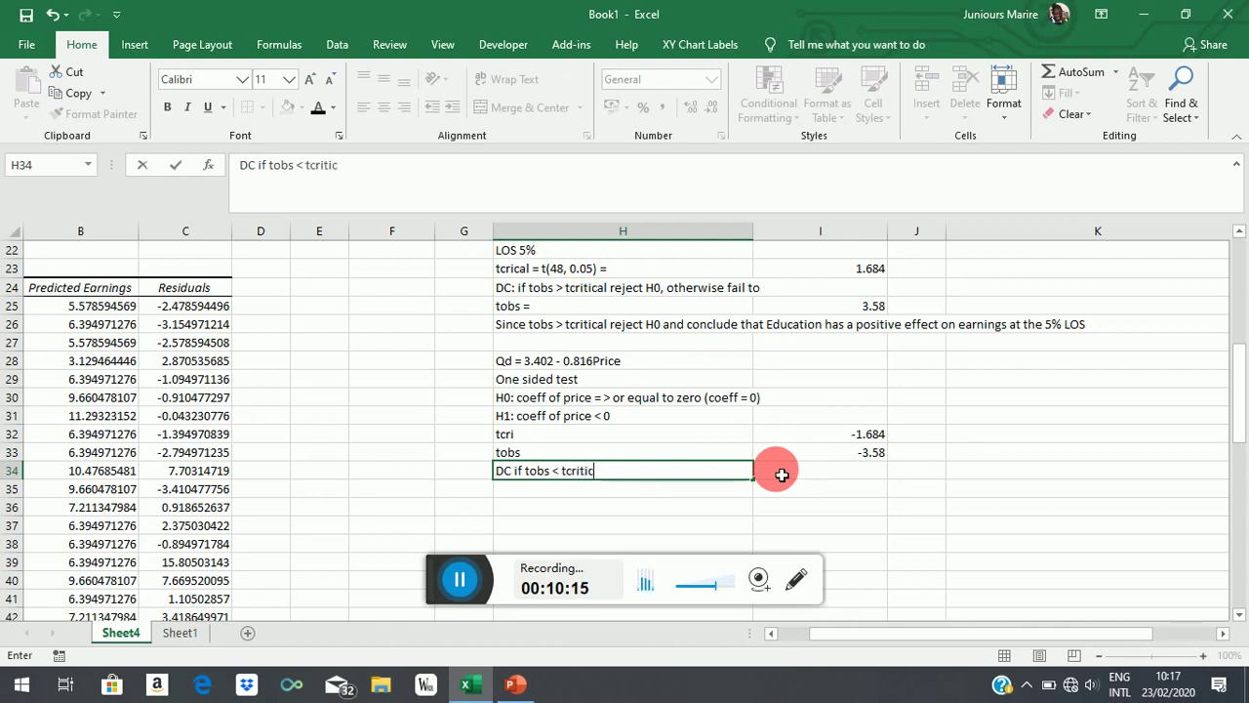
{"action": "type", "text": " reject H0, otherwise fail to"}
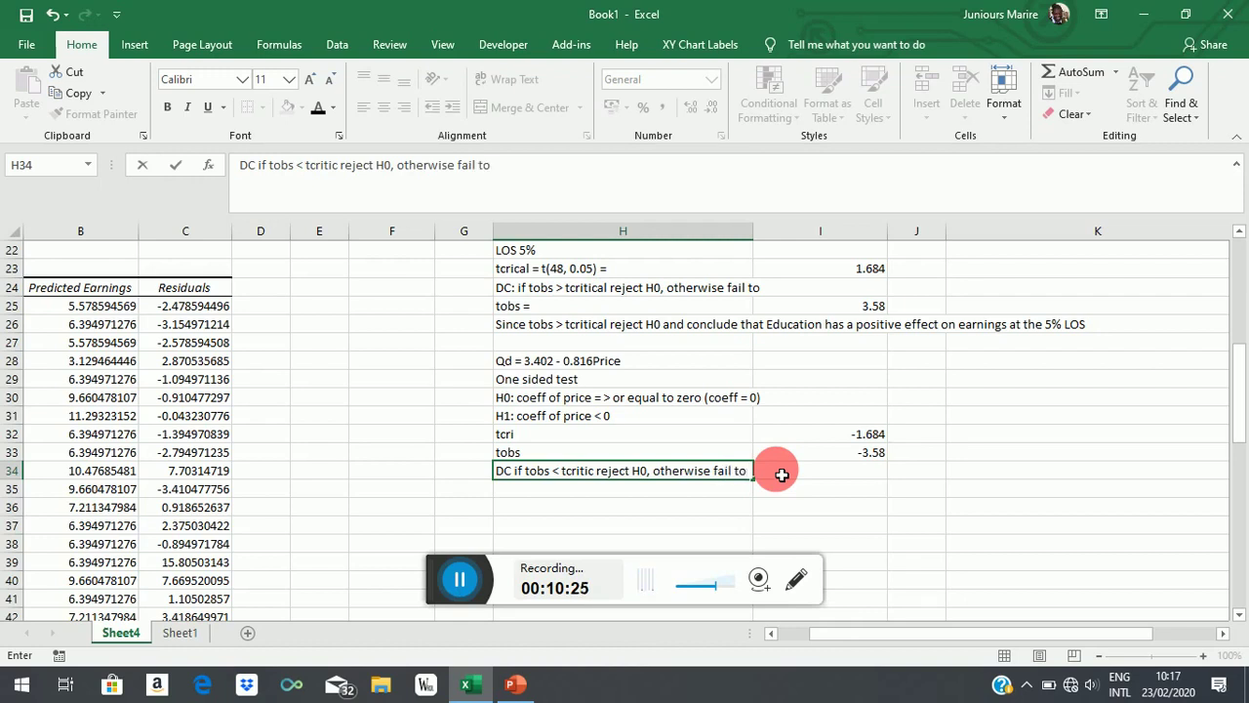
{"action": "left_click", "coordinate": [660, 503]}
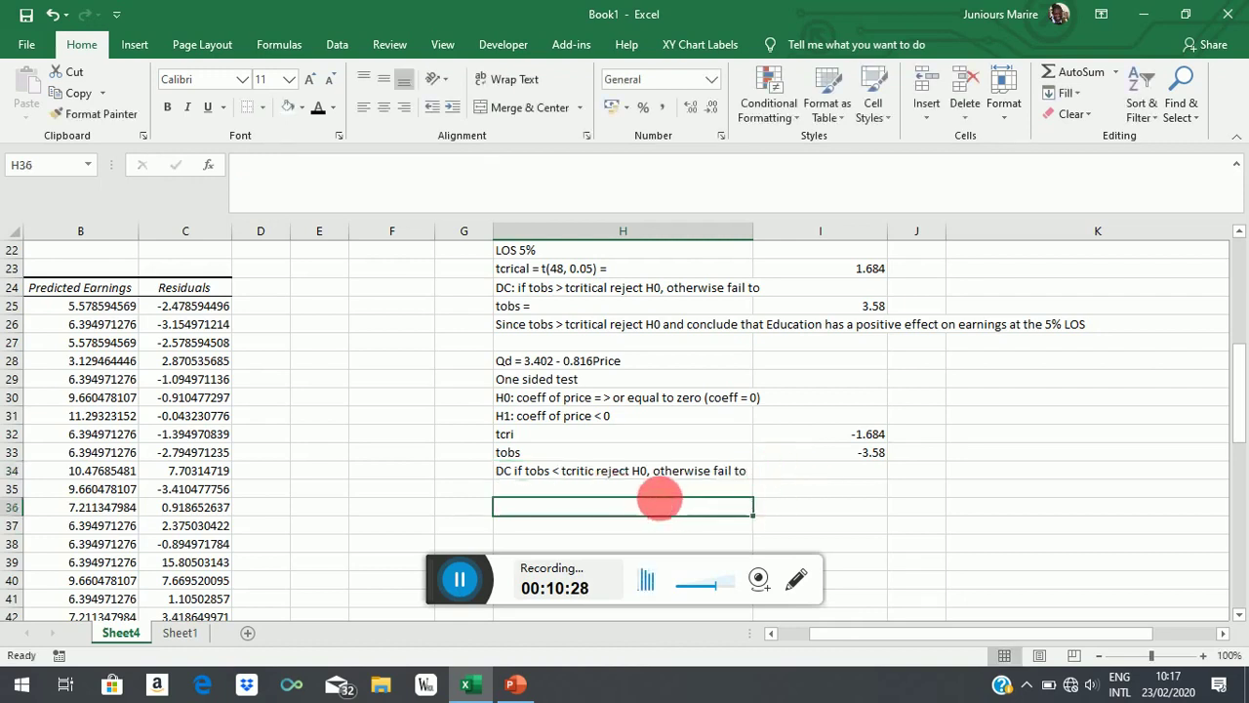
{"action": "left_click", "coordinate": [656, 488]}
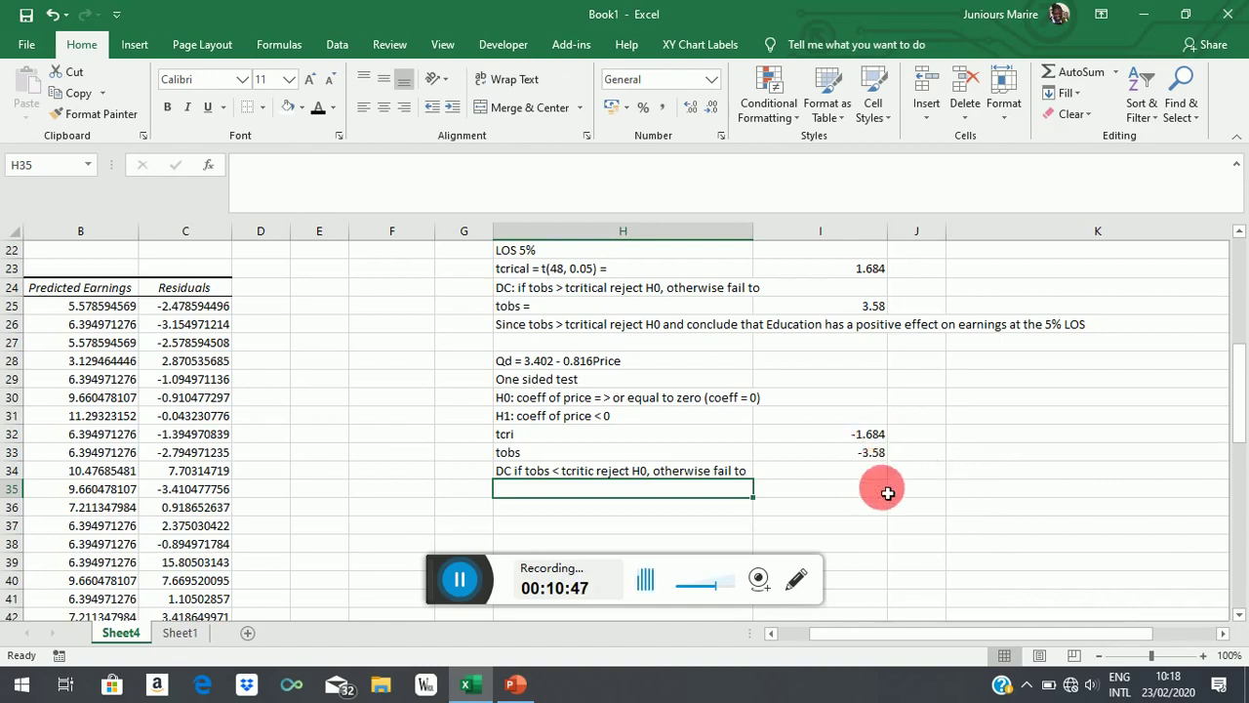
{"action": "type", "text": "Since"}
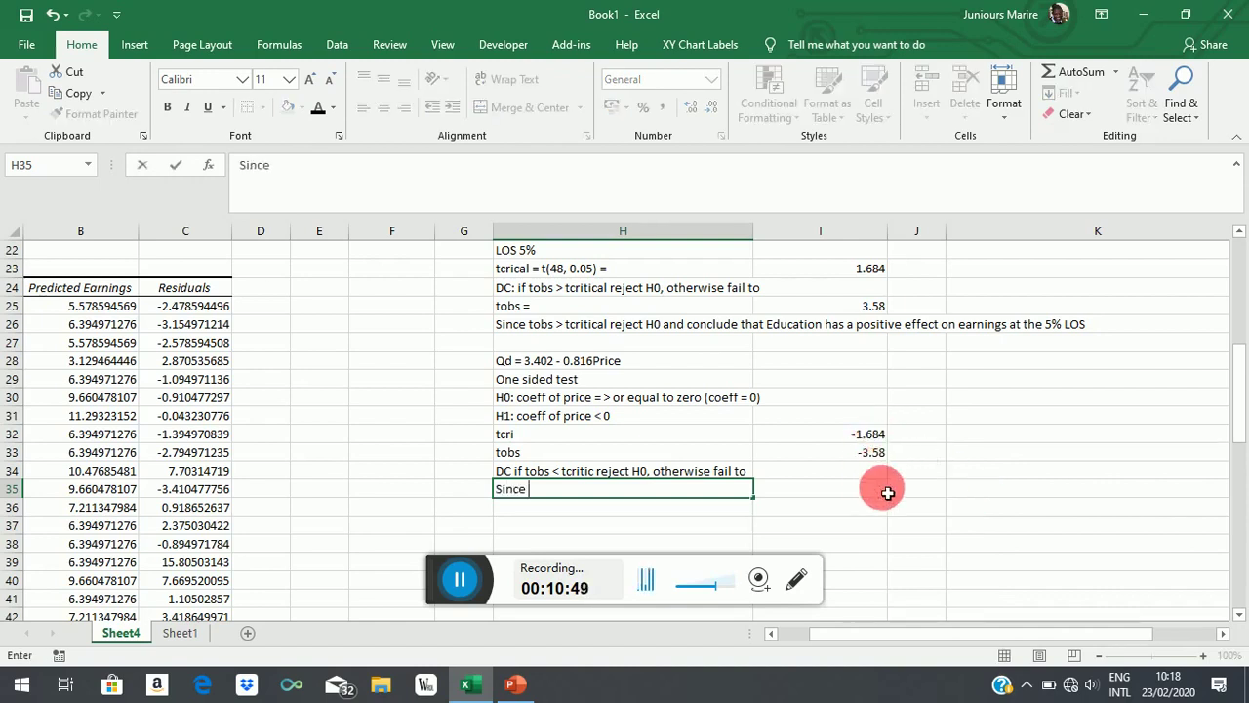
{"action": "type", "text": " to obs"}
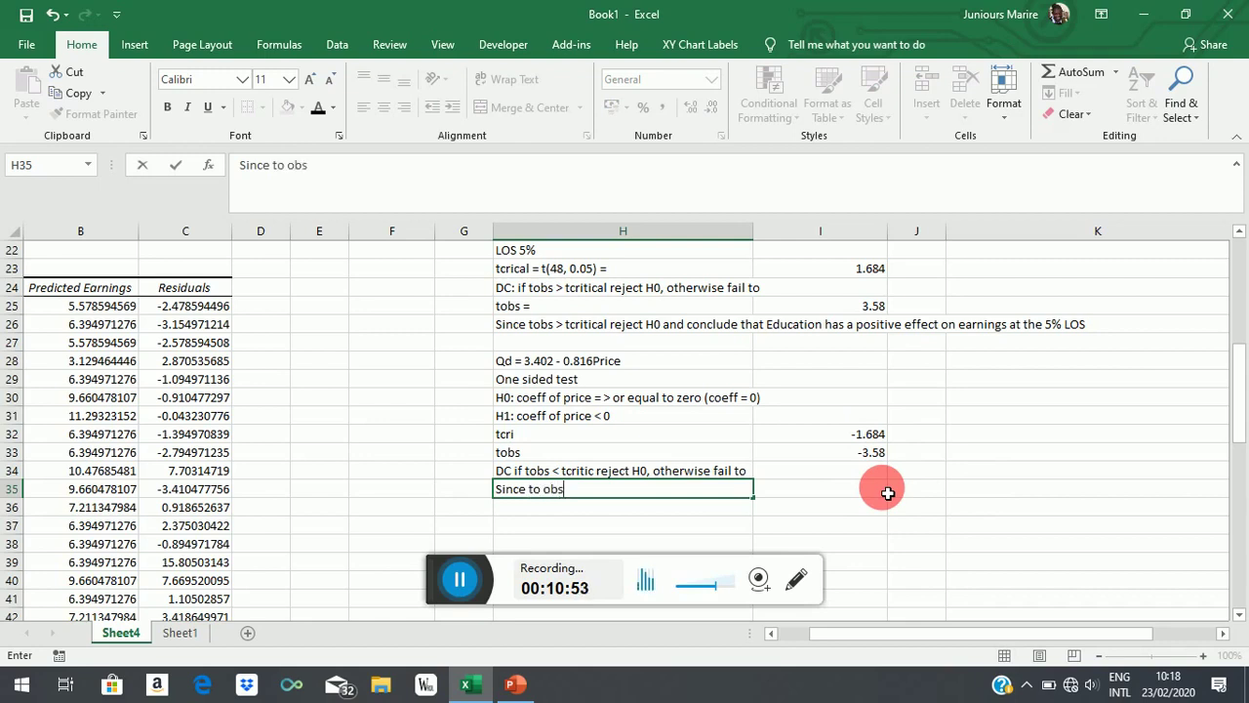
{"action": "type", "text": " is less than tcro"}
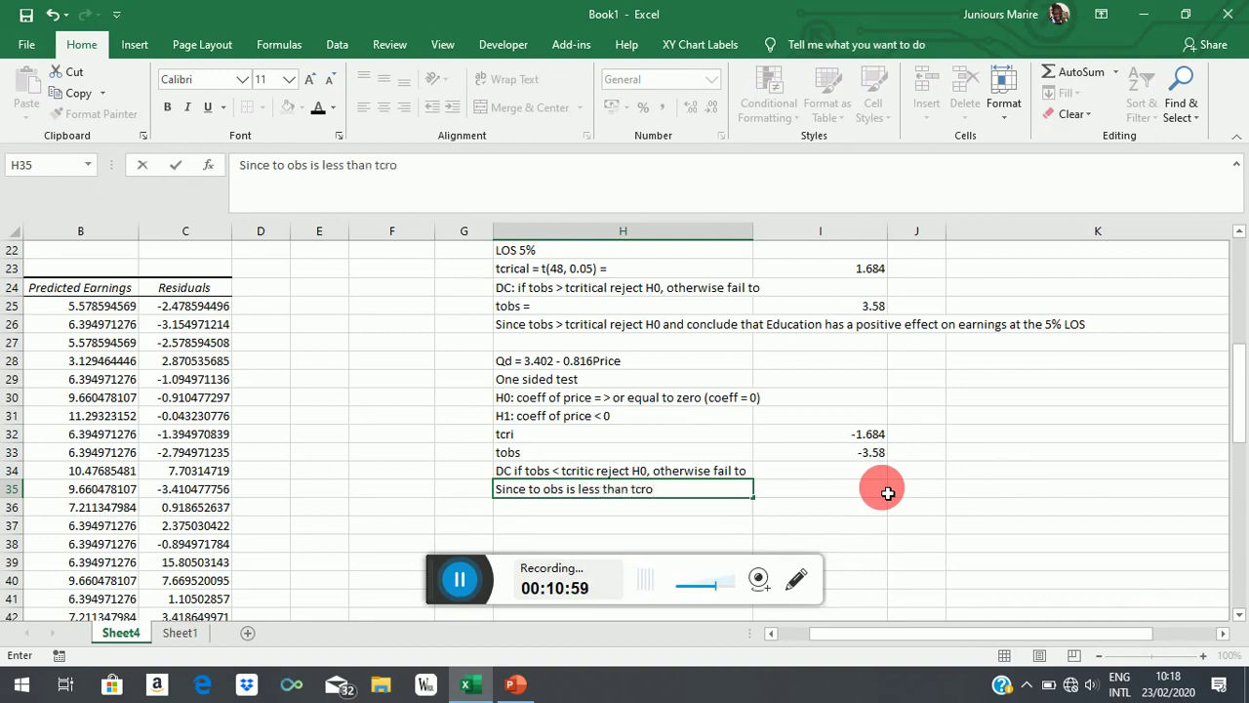
{"action": "key", "text": "BackSpace"}
{"action": "type", "text": "i reject"}
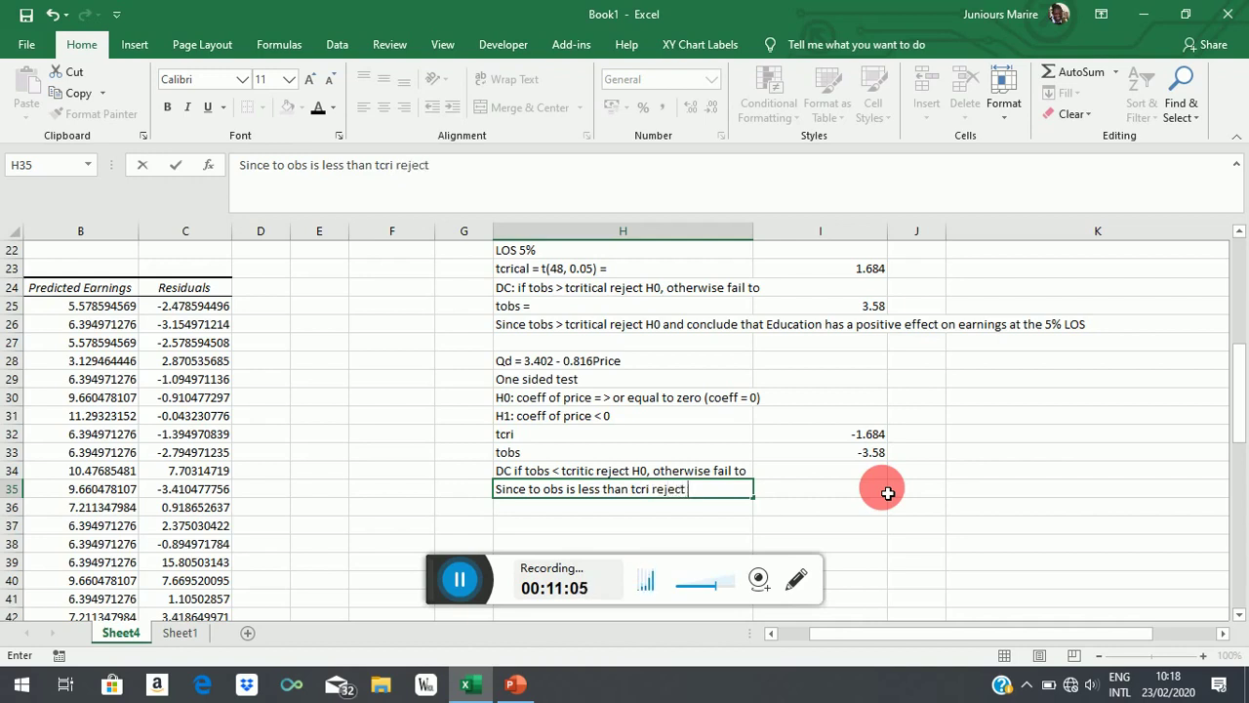
{"action": "type", "text": " H0 and"}
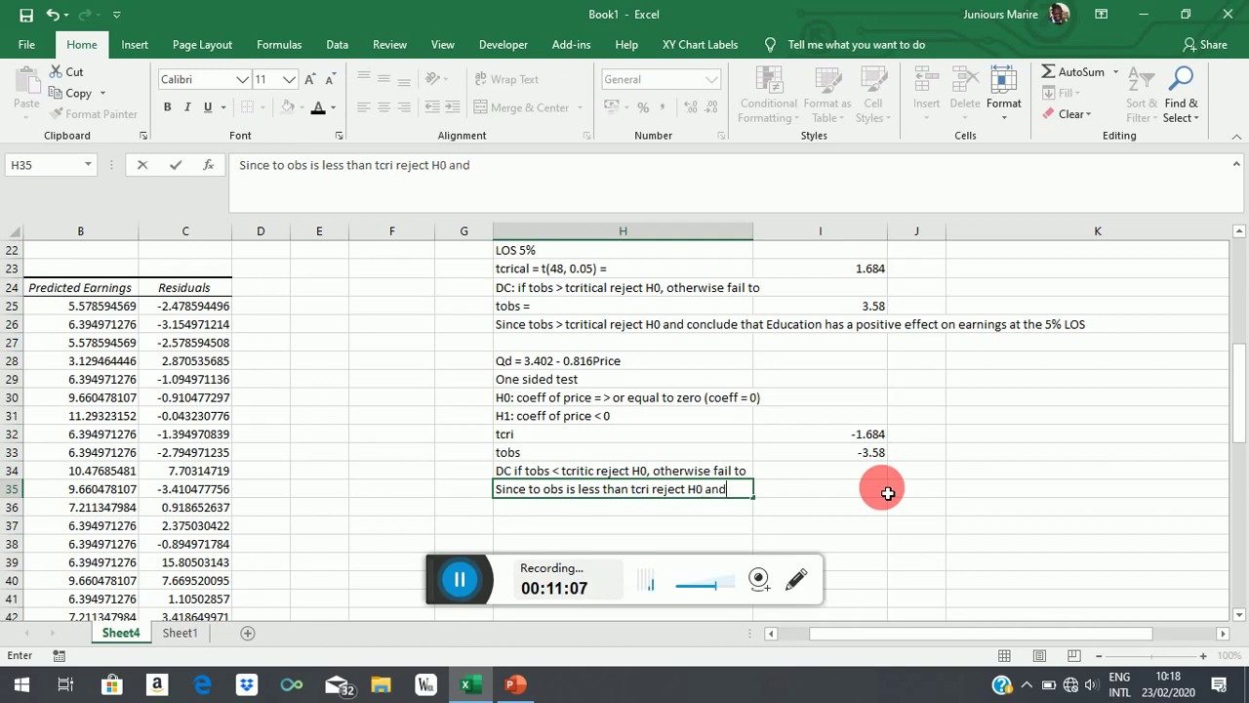
{"action": "type", "text": " conclude t"}
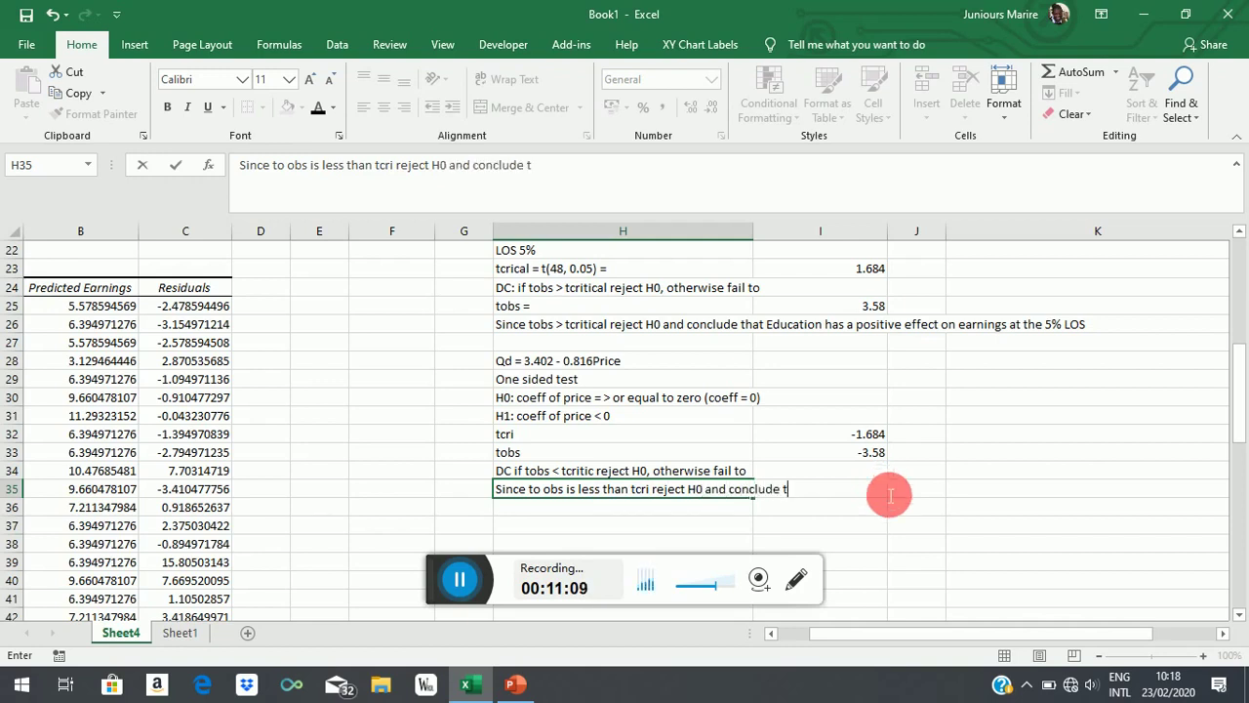
{"action": "type", "text": "hat price "}
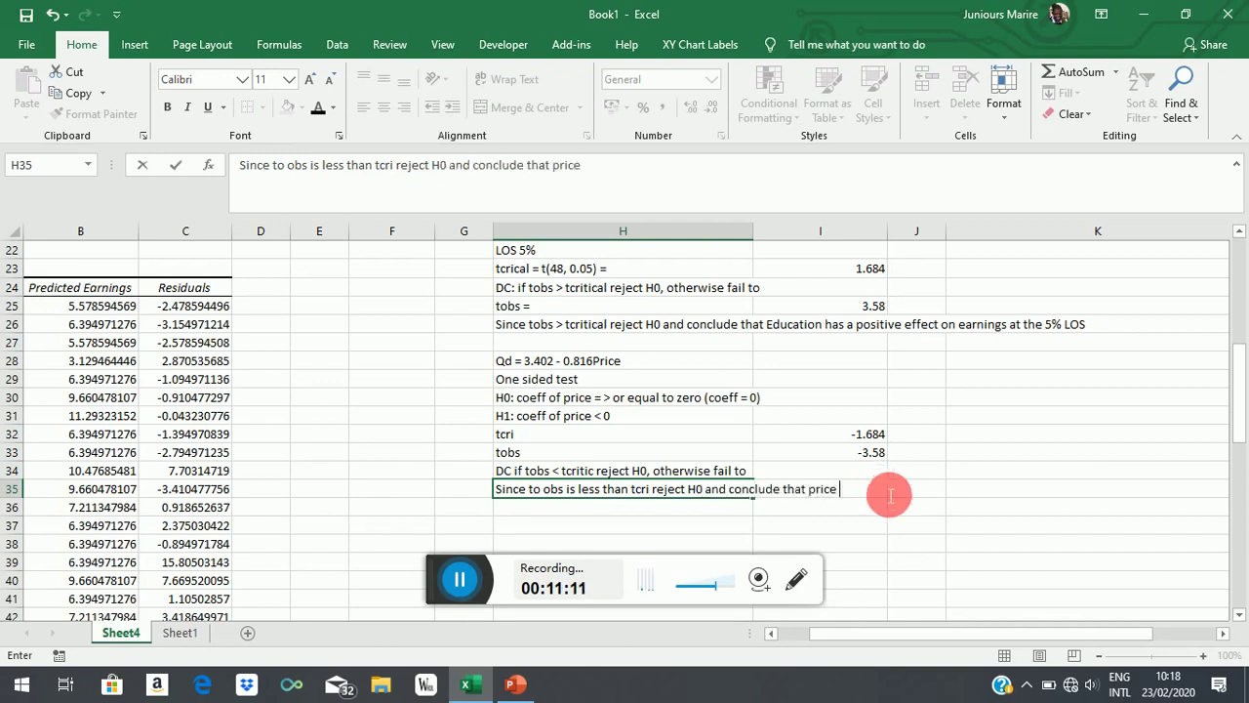
{"action": "type", "text": "has a a"}
{"action": "type", "text": "negative "}
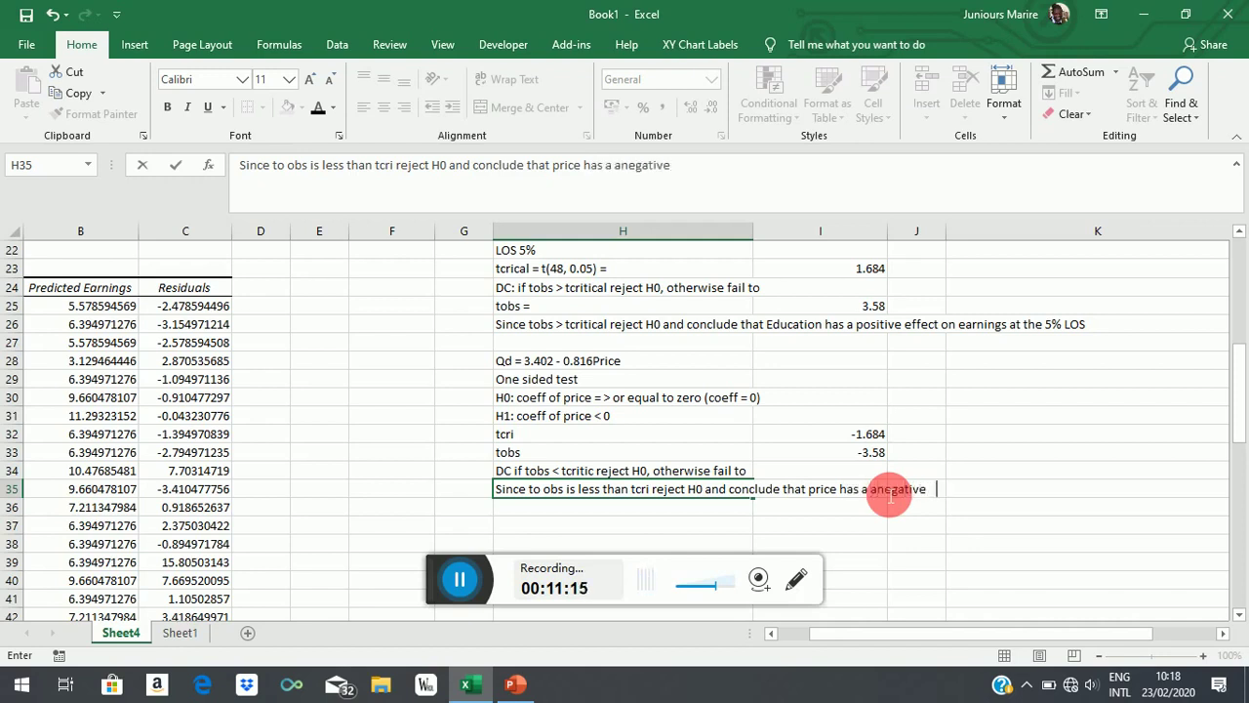
{"action": "type", "text": "effect on Qd."}
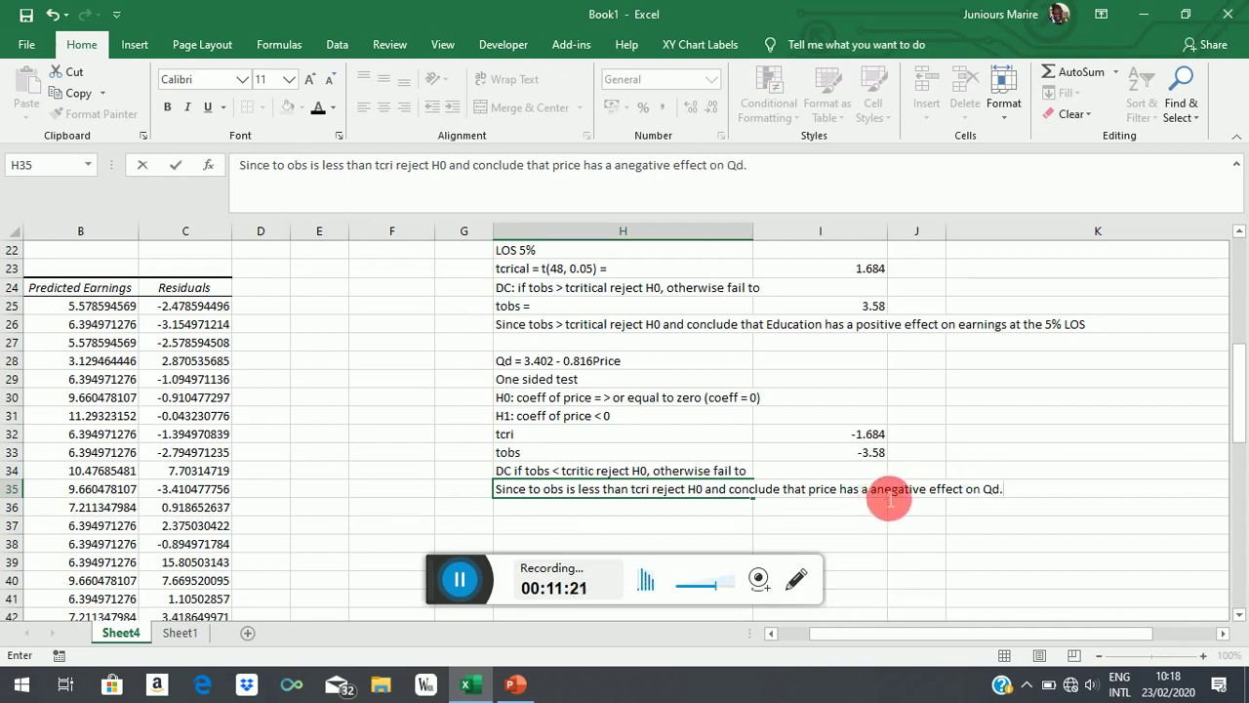
{"action": "left_click_drag", "start_coordinate": [884, 489], "coordinate": [927, 489]}
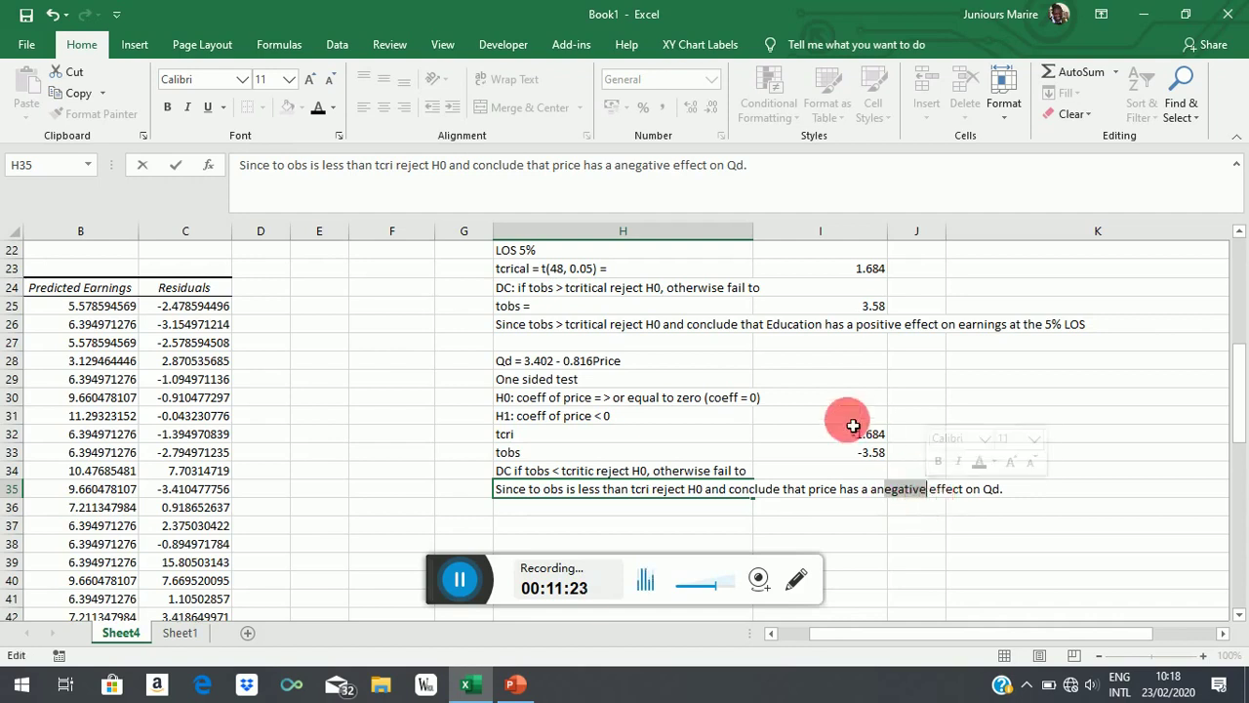
{"action": "left_click", "coordinate": [880, 330]}
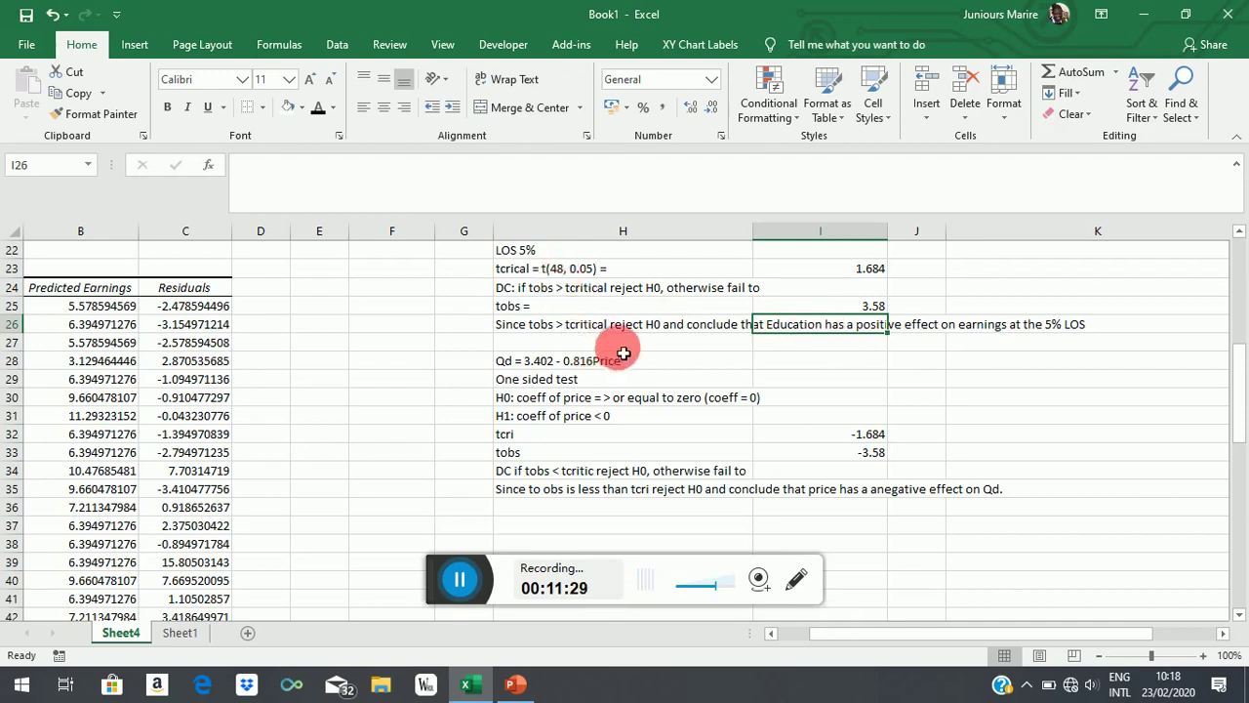
{"action": "scroll", "coordinate": [623, 352], "scroll_direction": "up", "scroll_amount": 2}
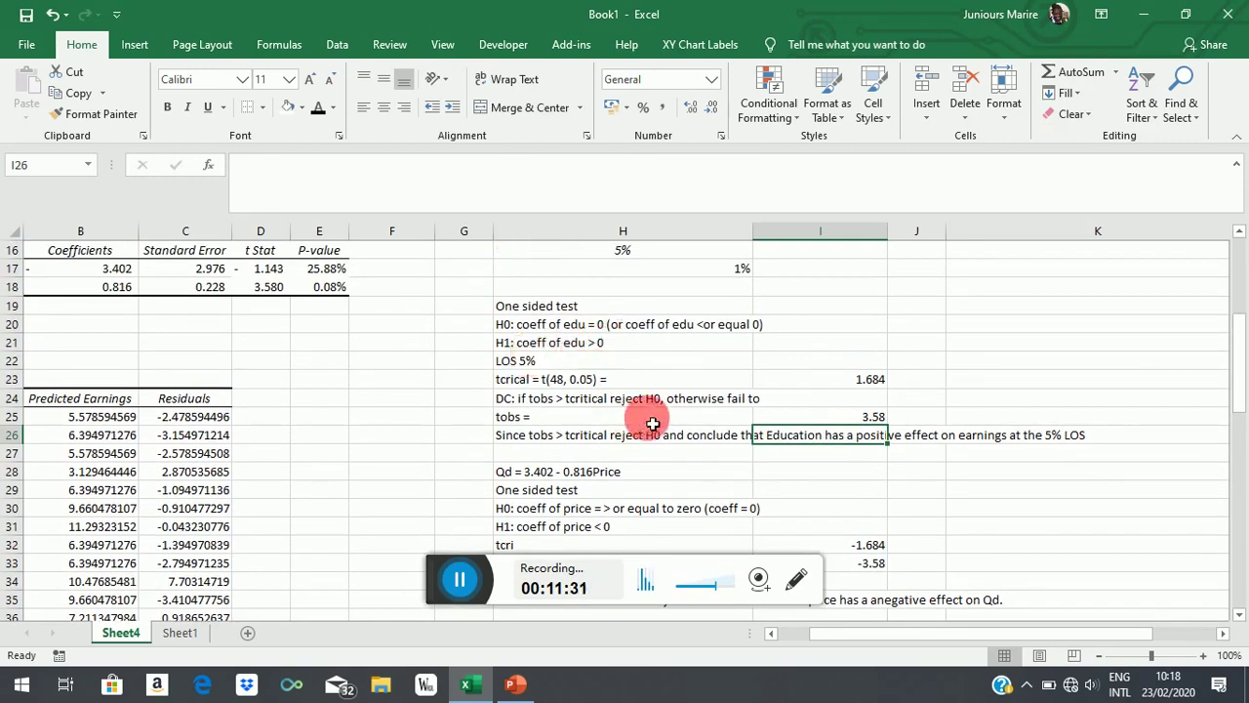
{"action": "scroll", "coordinate": [655, 428], "scroll_direction": "down", "scroll_amount": 6}
{"action": "scroll", "coordinate": [656, 430], "scroll_direction": "up", "scroll_amount": 2}
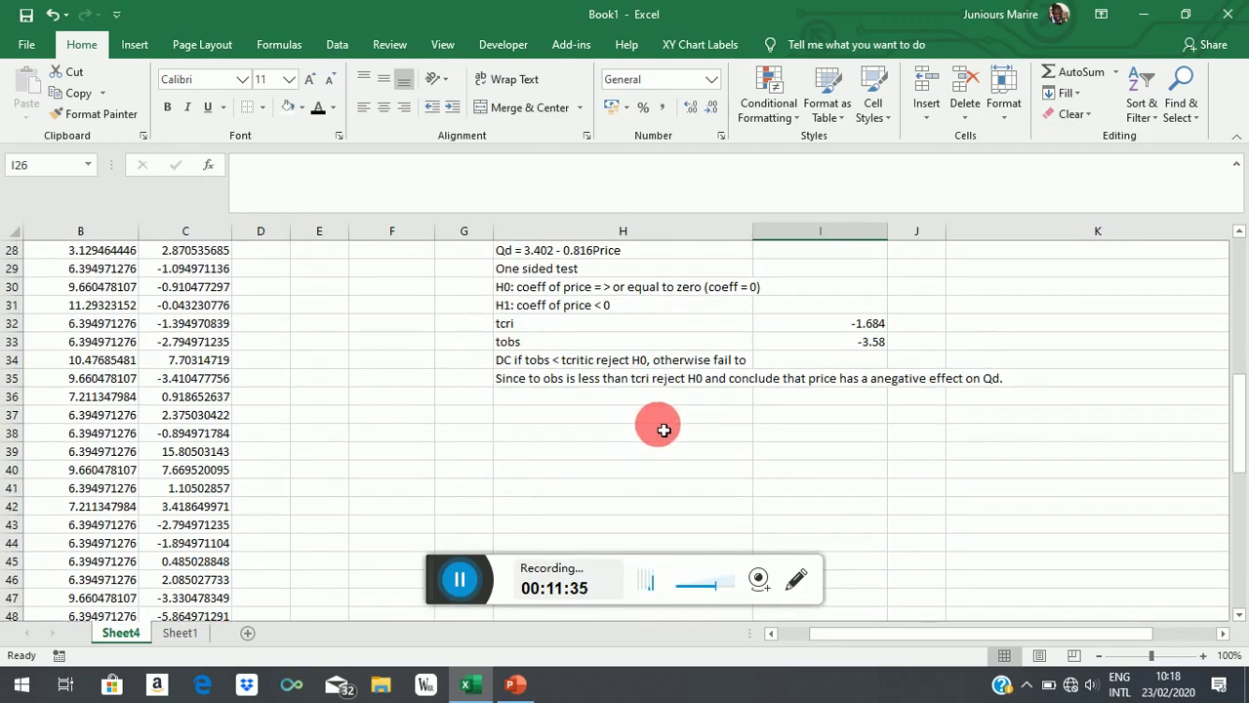
{"action": "scroll", "coordinate": [659, 430], "scroll_direction": "up", "scroll_amount": 5}
{"action": "scroll", "coordinate": [663, 430], "scroll_direction": "down", "scroll_amount": 6}
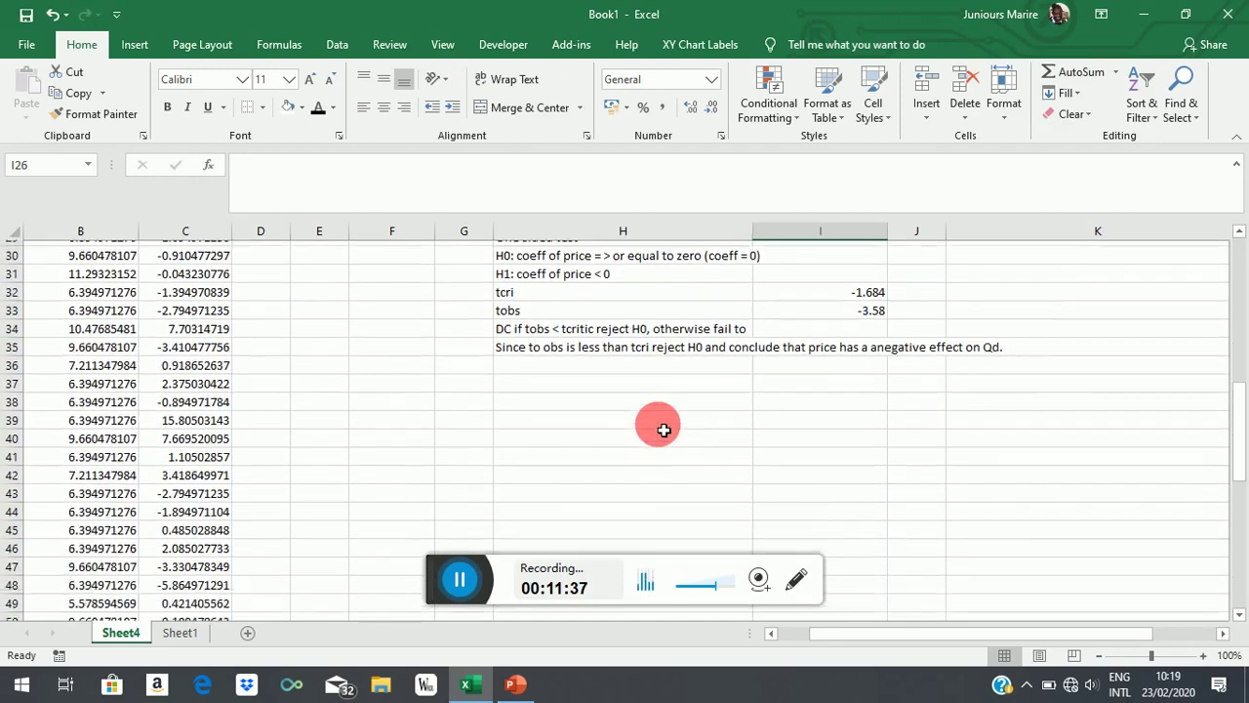
Put the heading 'Confidence (interval estimation)' in H37, below the price-test conclusion
{"action": "left_click", "coordinate": [622, 368]}
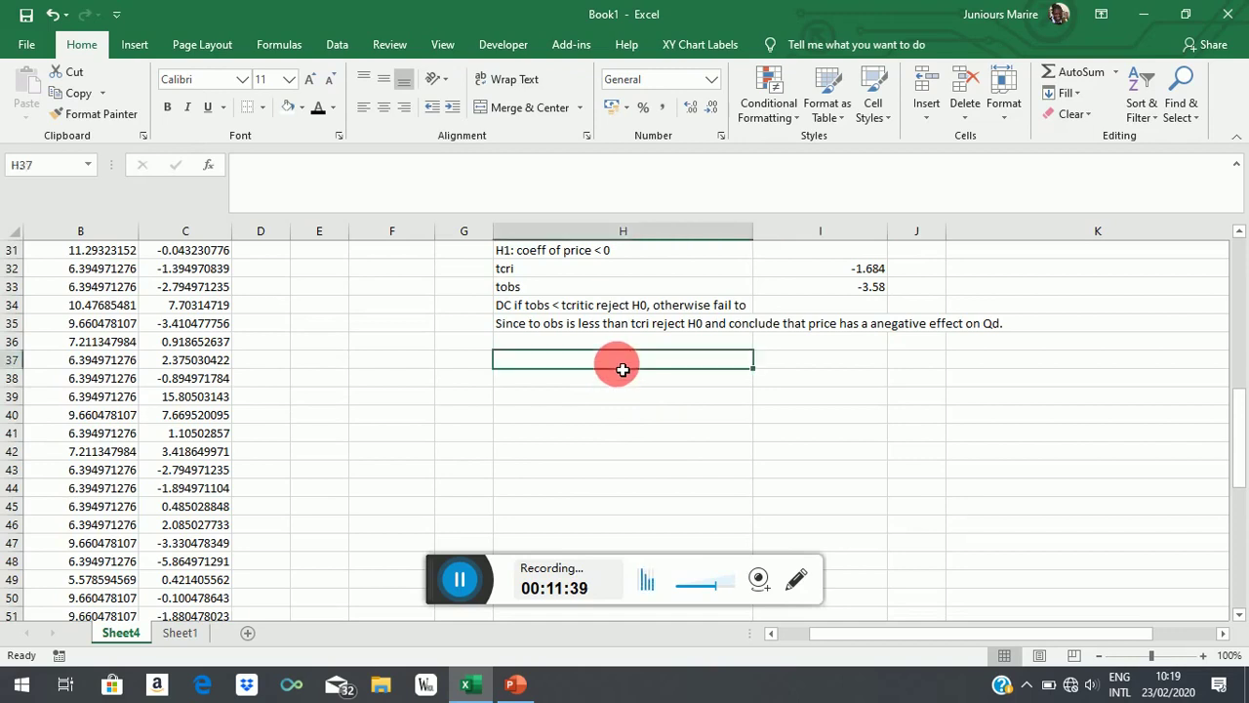
{"action": "type", "text": "Conf"}
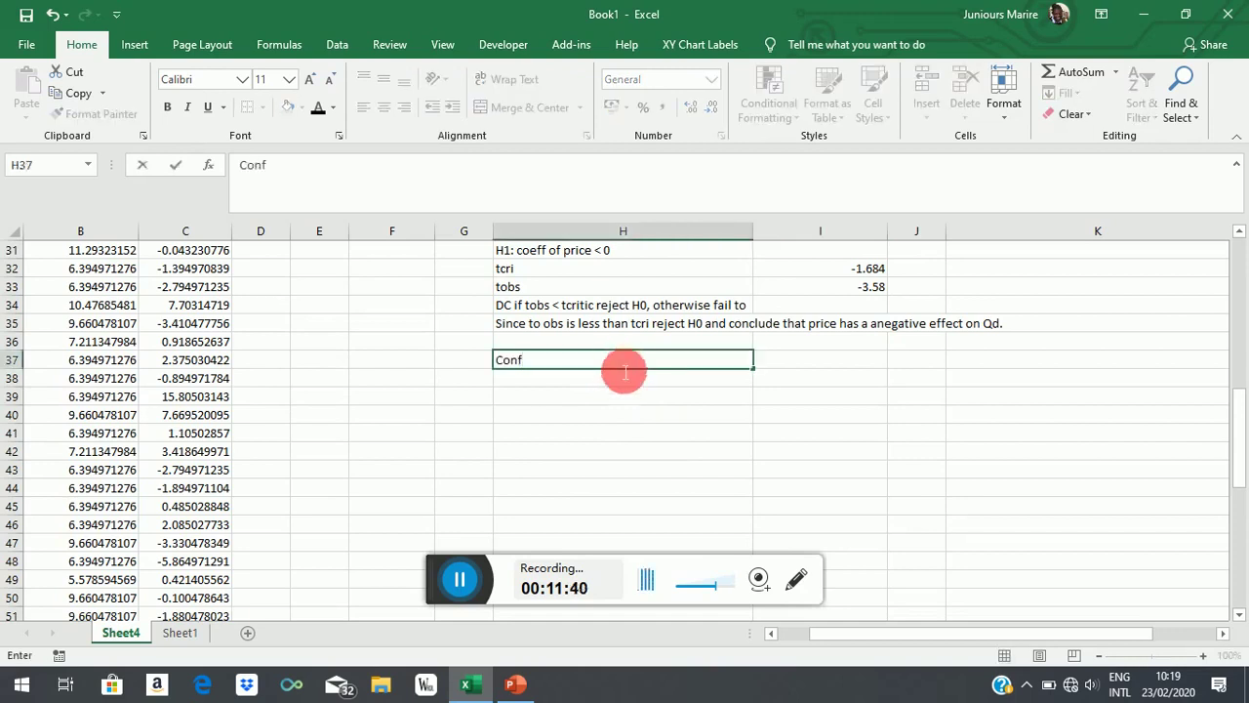
{"action": "type", "text": "idence (interval"}
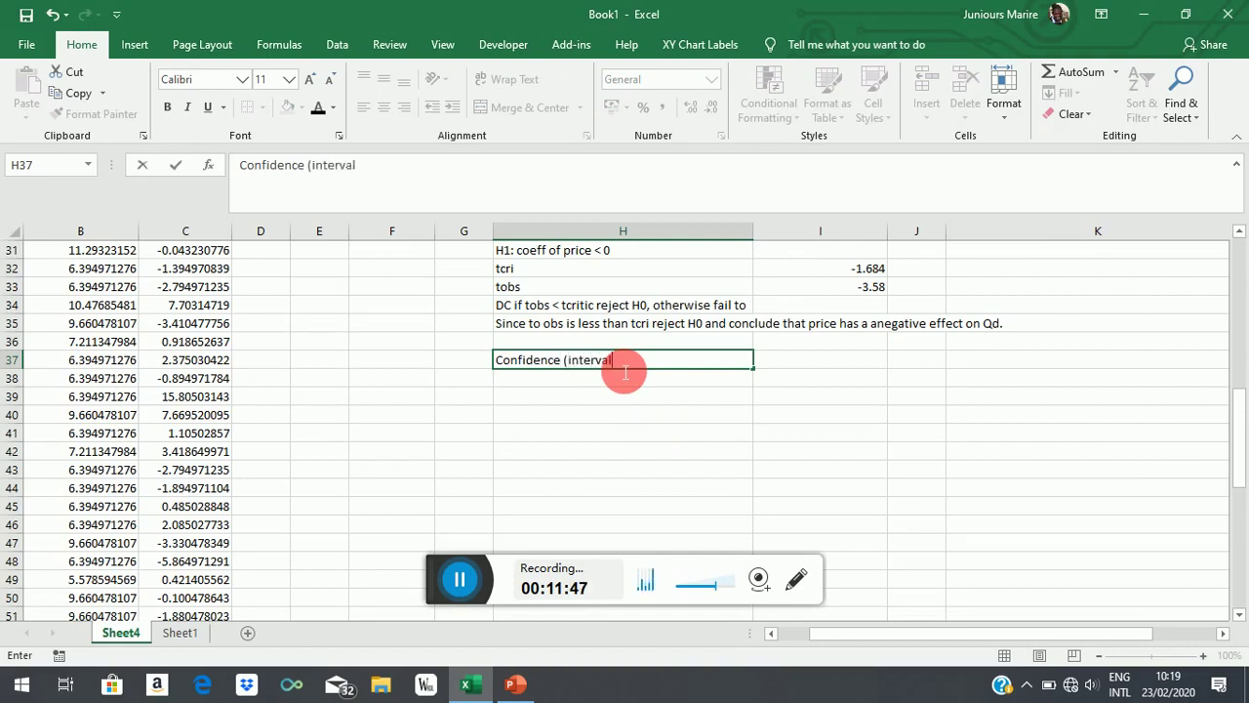
{"action": "type", "text": " estimation"}
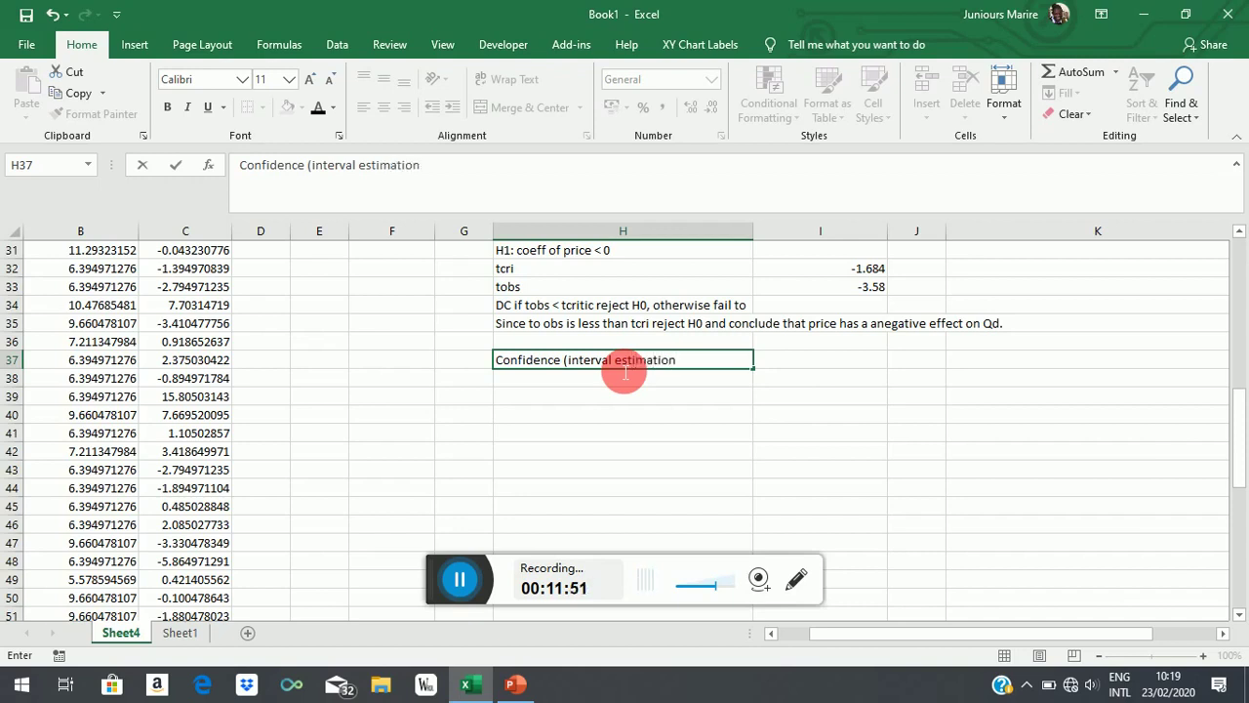
{"action": "type", "text": ")"}
{"action": "left_click", "coordinate": [545, 397]}
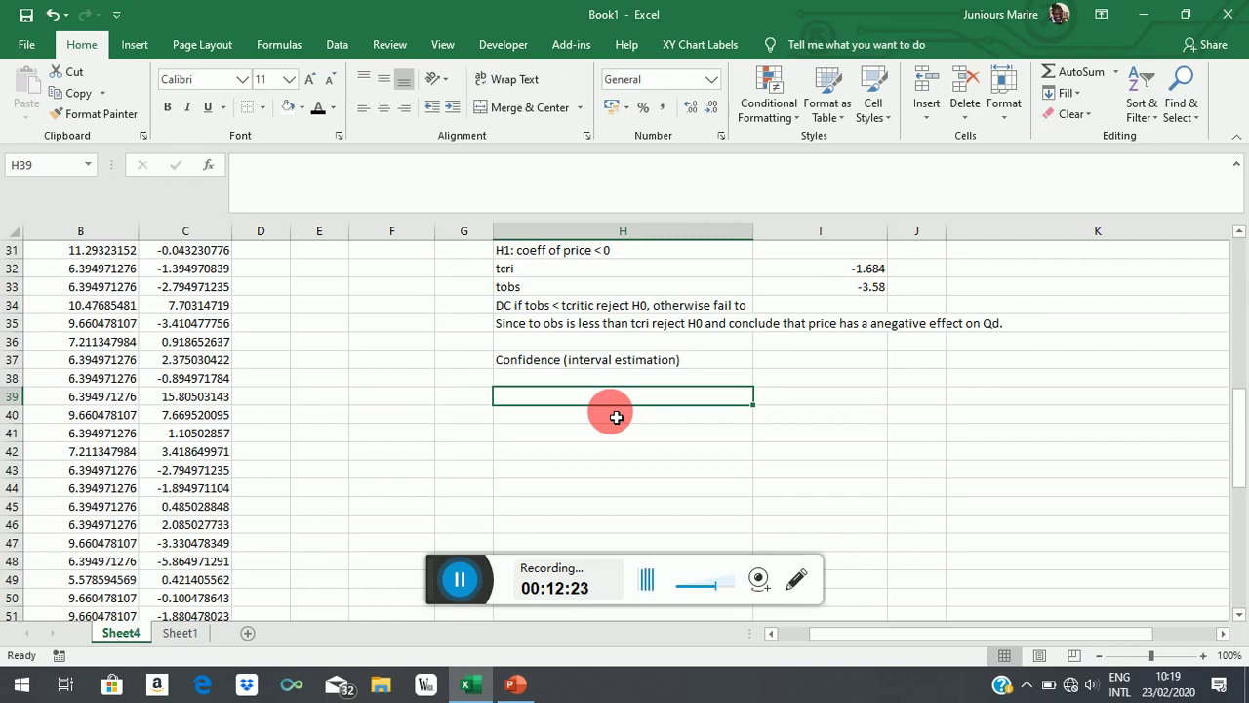
Write 'CI: estimated coeff +/-tcritical*se(estimated coeff)' in H39
{"action": "type", "text": "esti"}
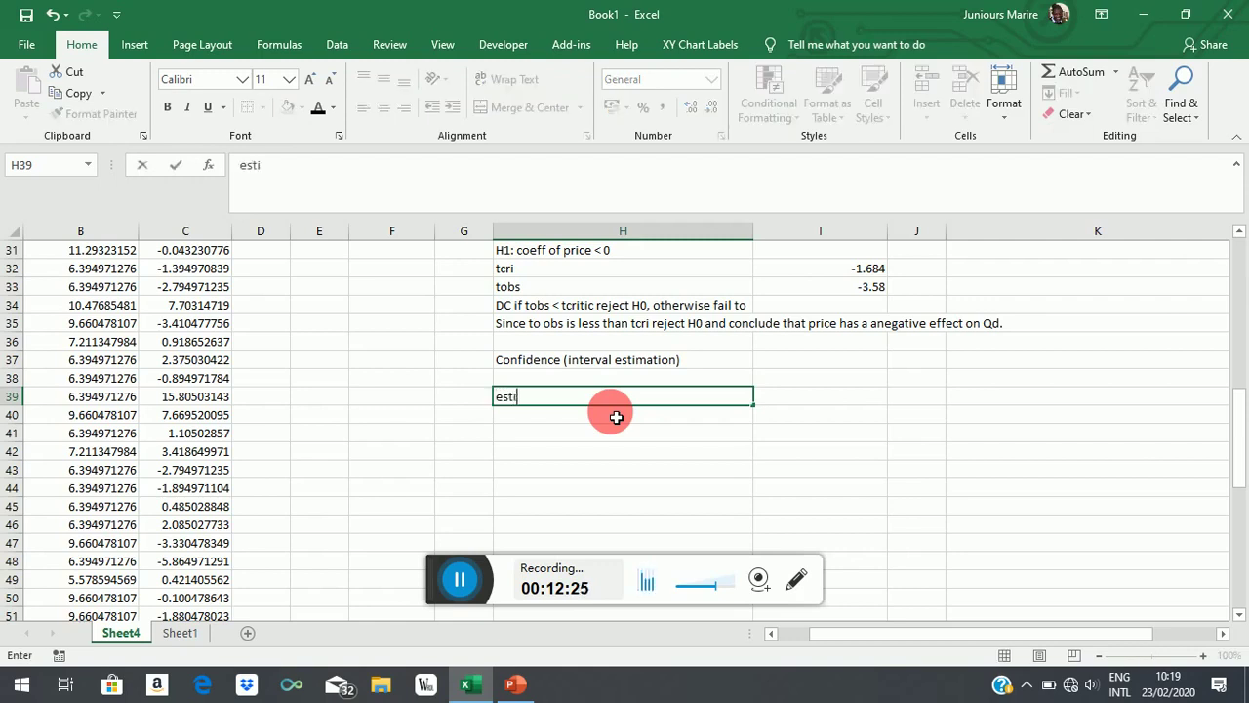
{"action": "key", "text": "BackSpace"}
{"action": "key", "text": "BackSpace"}
{"action": "key", "text": "BackSpace"}
{"action": "key", "text": "BackSpace"}
{"action": "type", "text": "CI: estimated"}
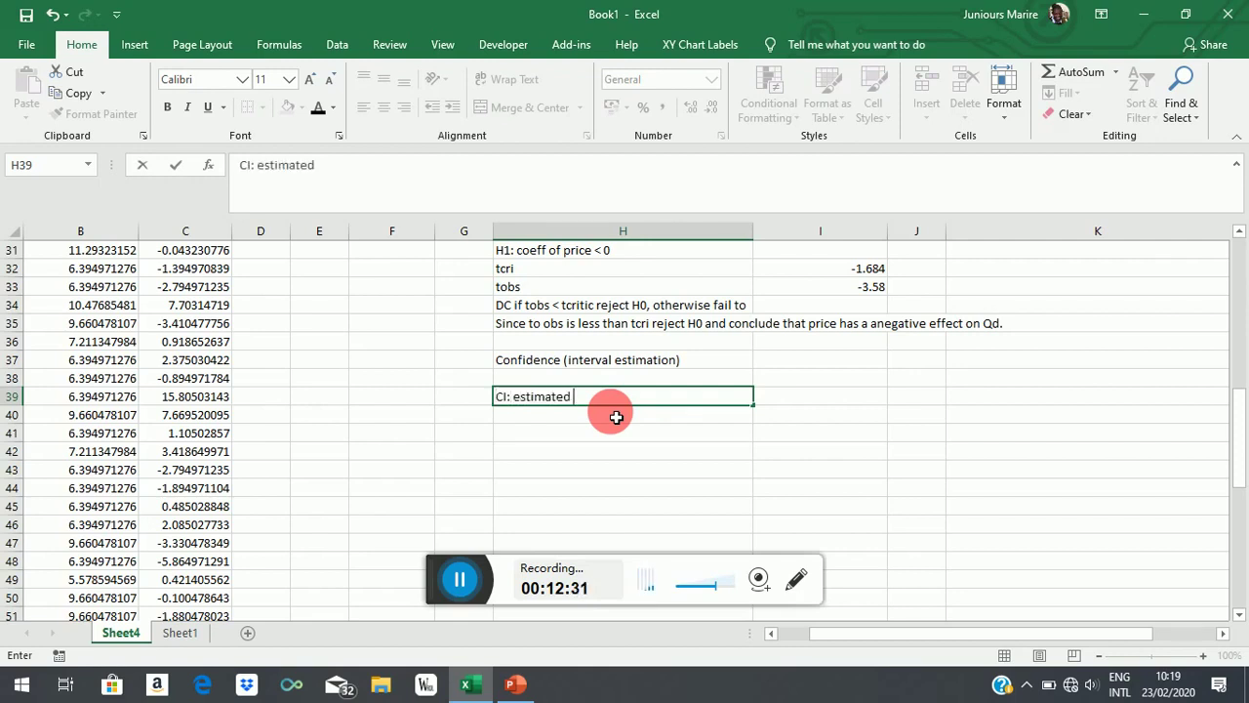
{"action": "type", "text": " coeff +/-"}
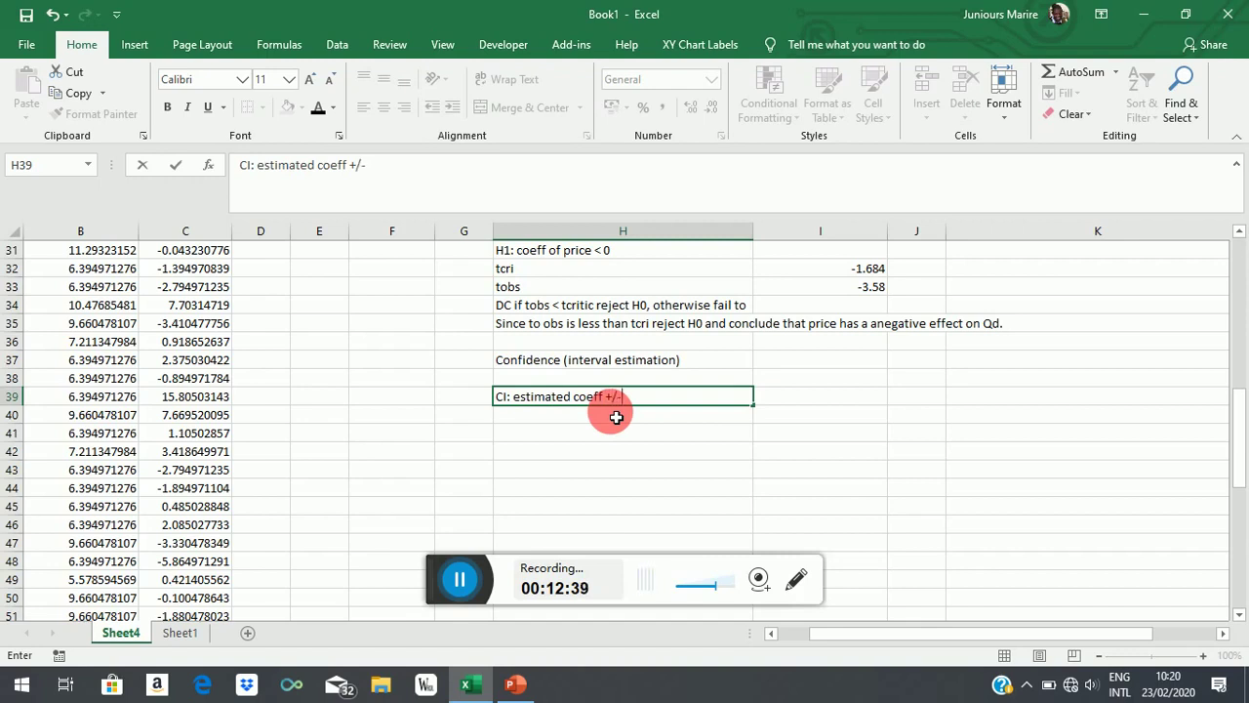
{"action": "type", "text": "tcritical"}
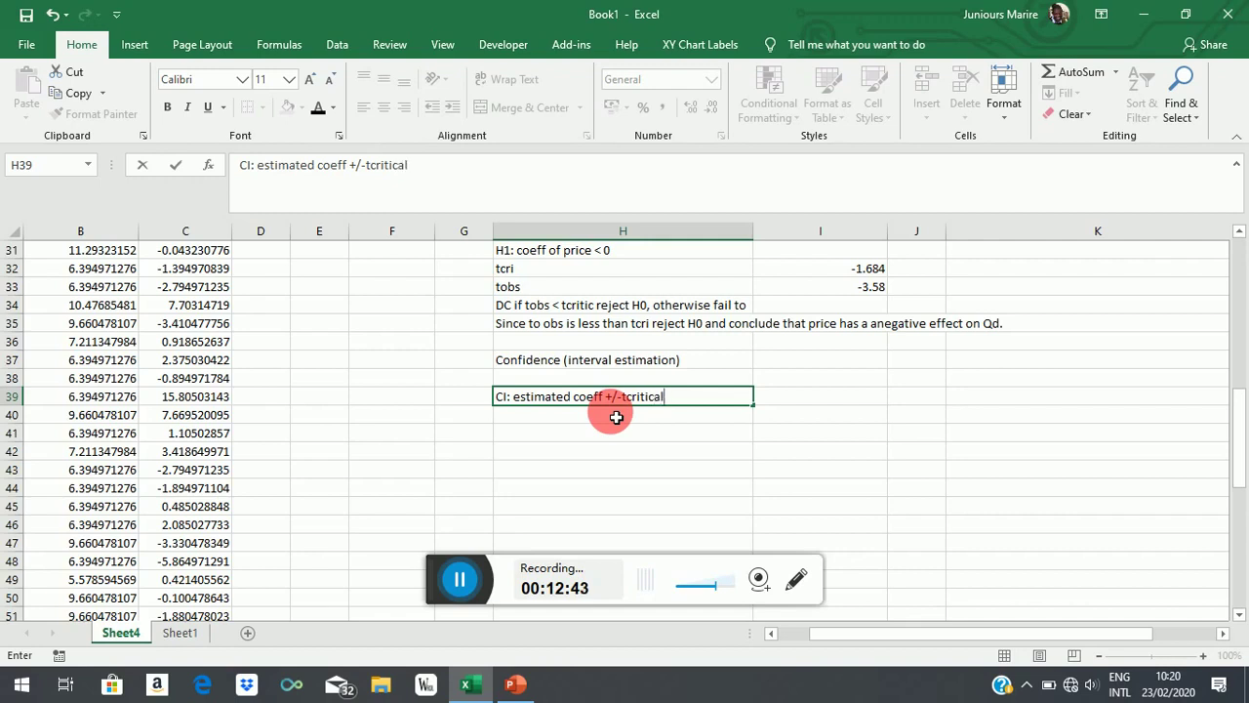
{"action": "type", "text": "*"}
{"action": "type", "text": "se(es"}
{"action": "type", "text": "timated coe"}
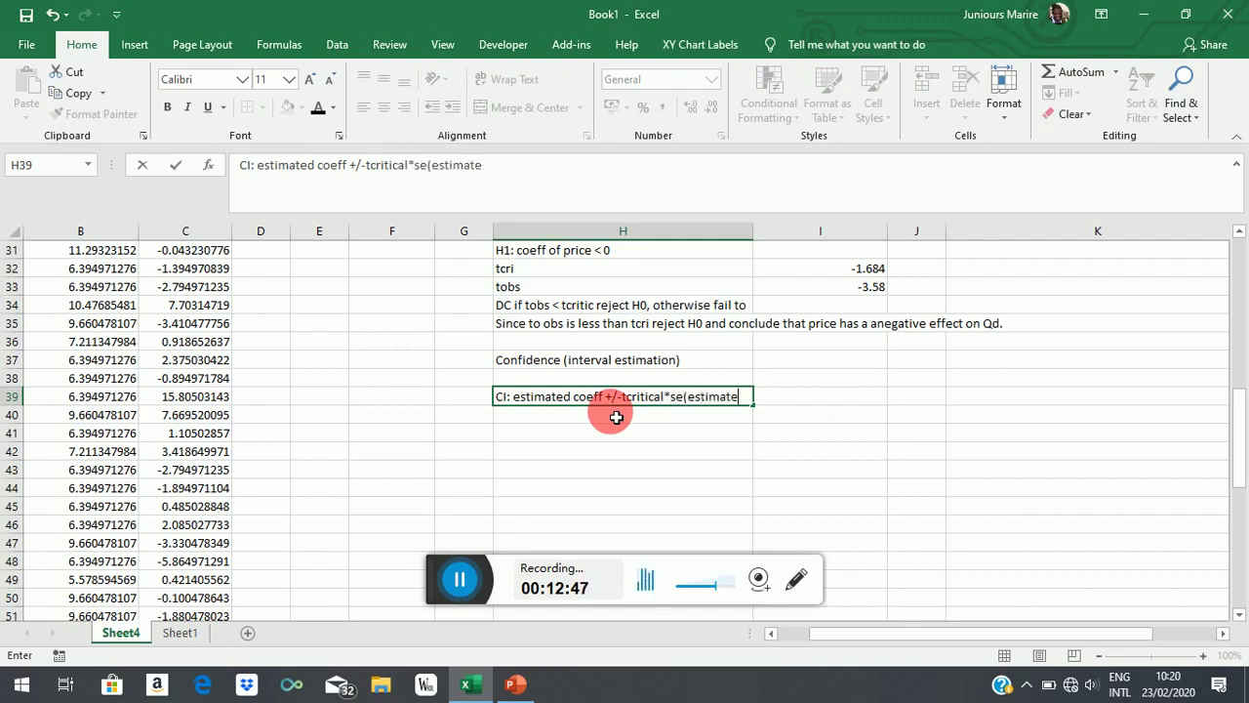
{"action": "type", "text": "ff)"}
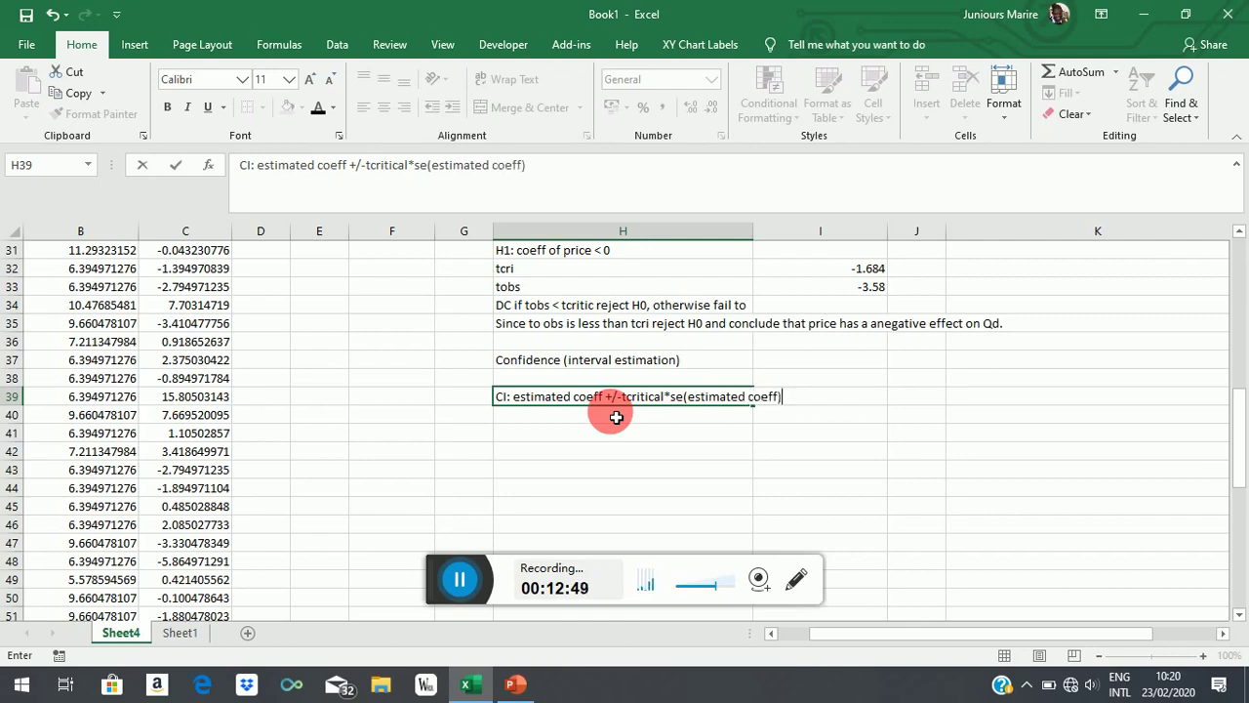
{"action": "key", "text": "Return"}
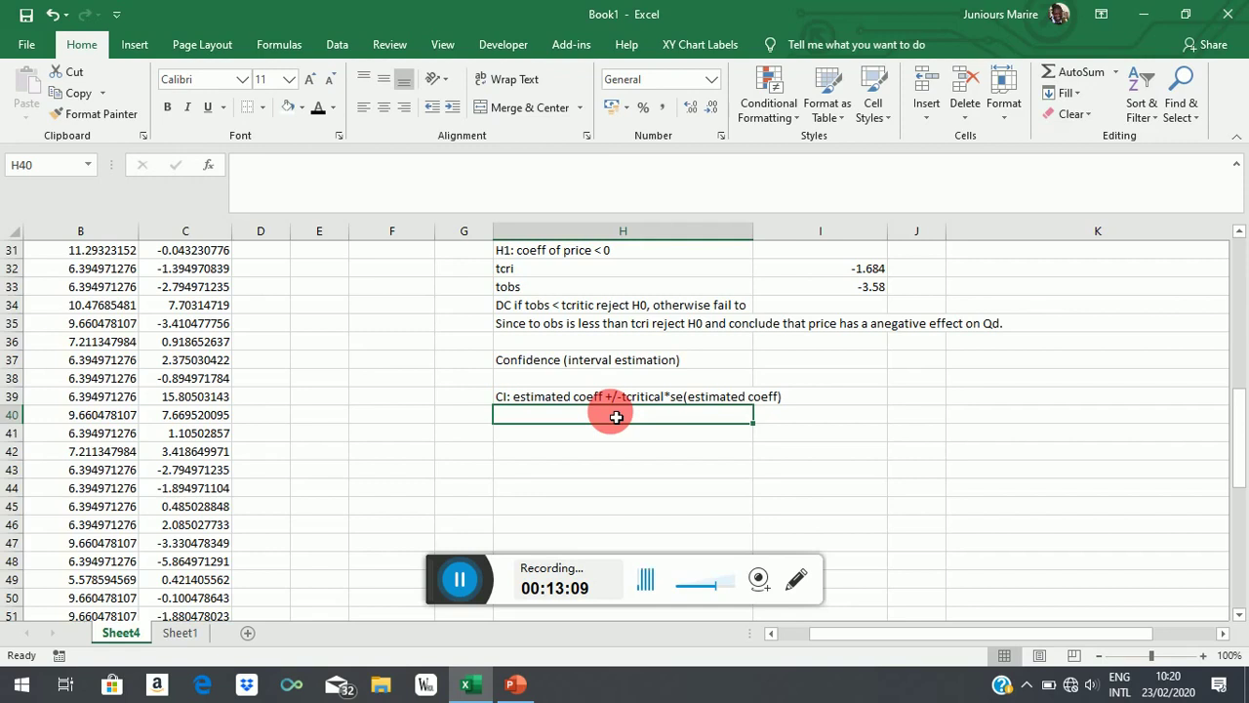
Enter '0.816+/-2.021*(0.228)' in H40, checking the coefficient, t-critical and standard error above
{"action": "type", "text": "0"}
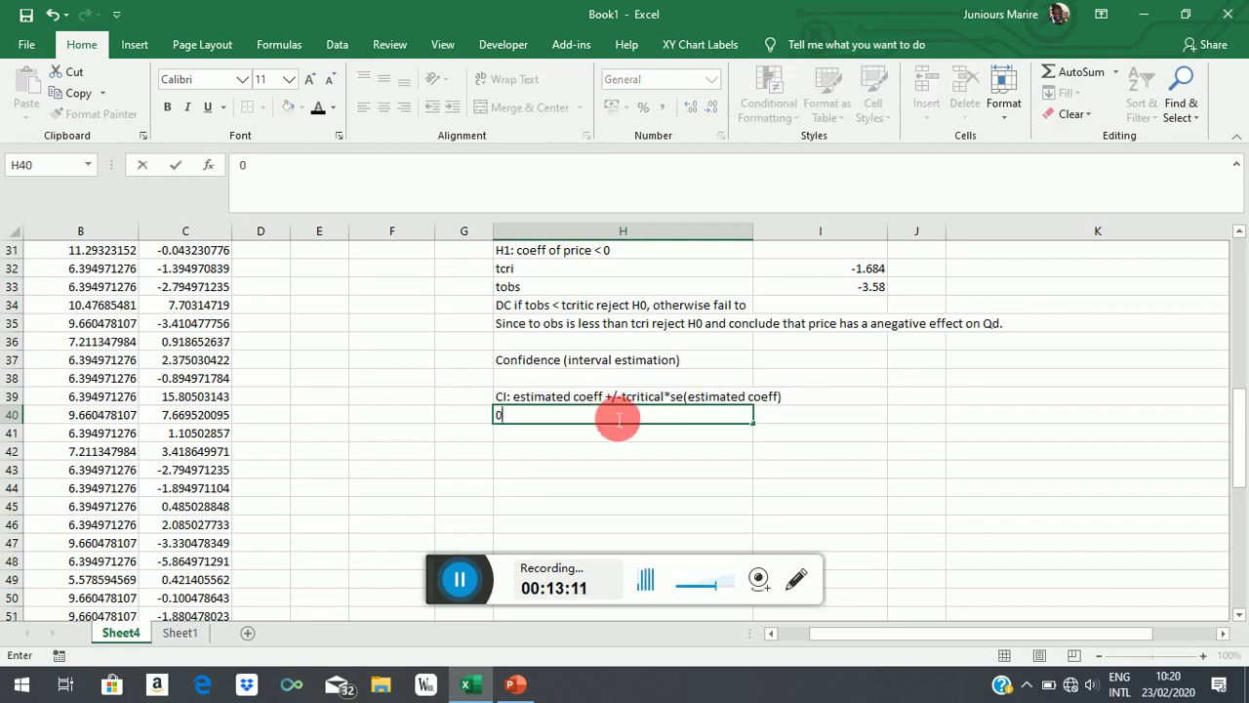
{"action": "type", "text": ".816+/-"}
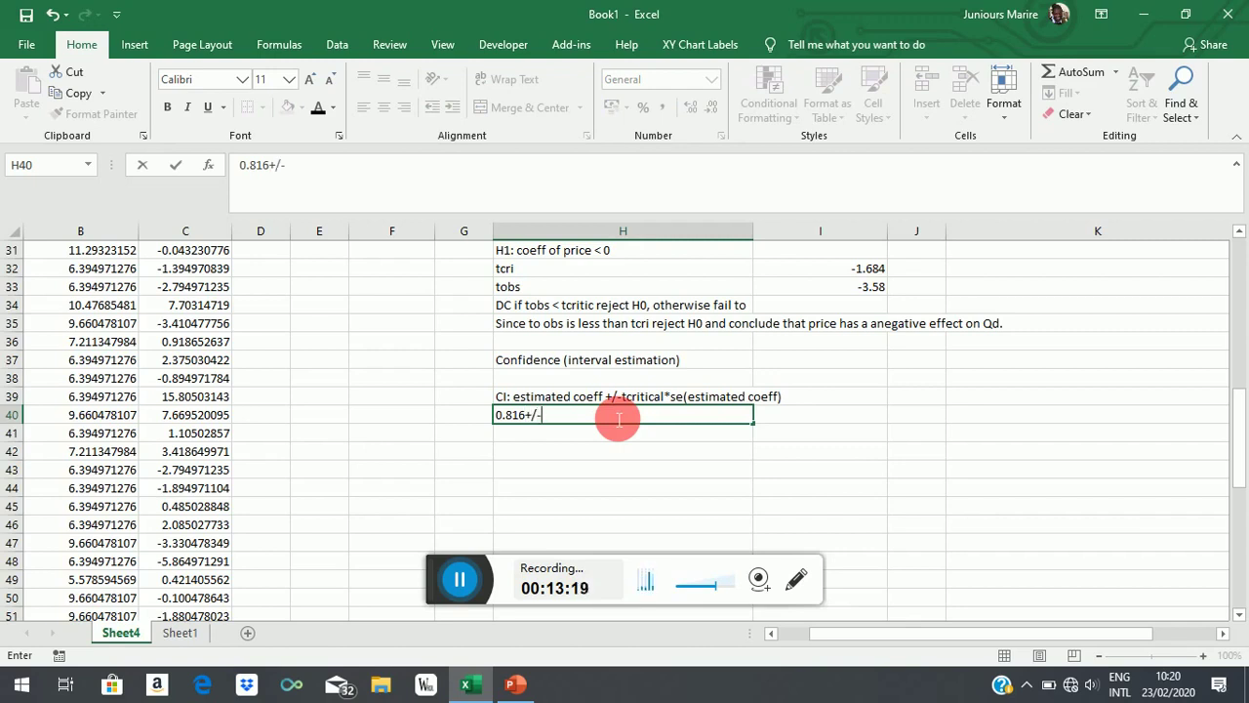
{"action": "scroll", "coordinate": [621, 419], "scroll_direction": "up", "scroll_amount": 6}
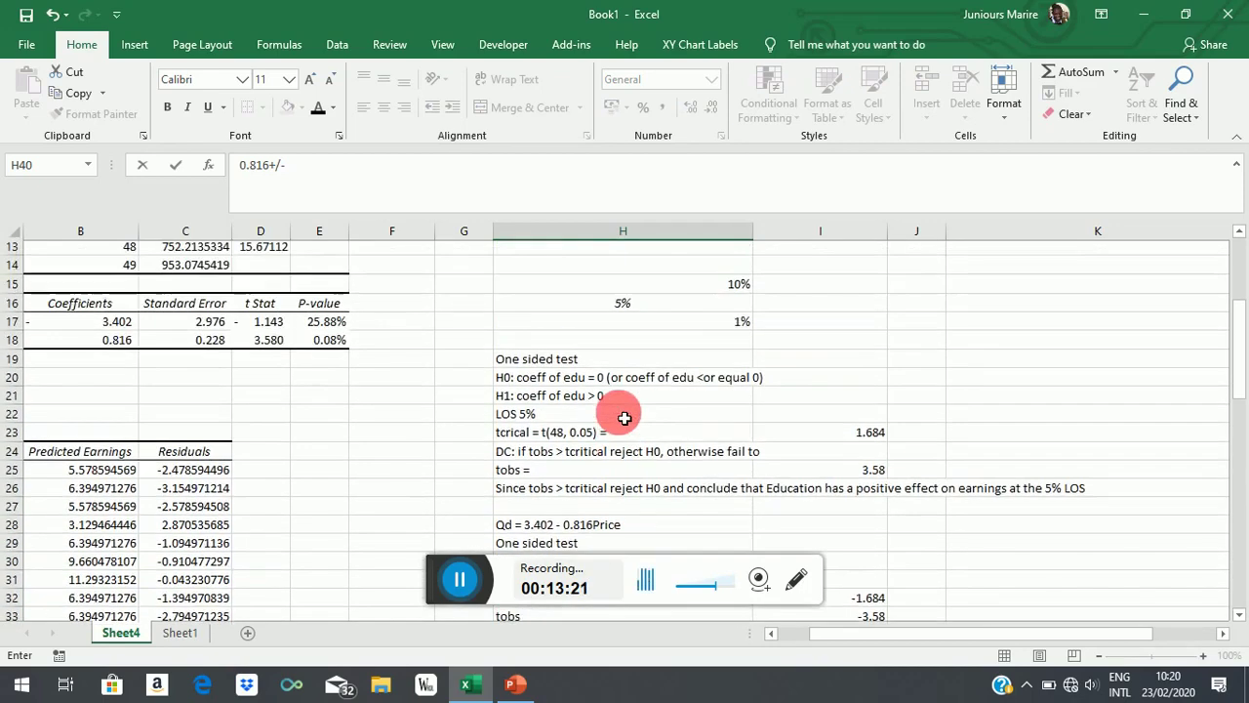
{"action": "scroll", "coordinate": [624, 418], "scroll_direction": "up", "scroll_amount": 3}
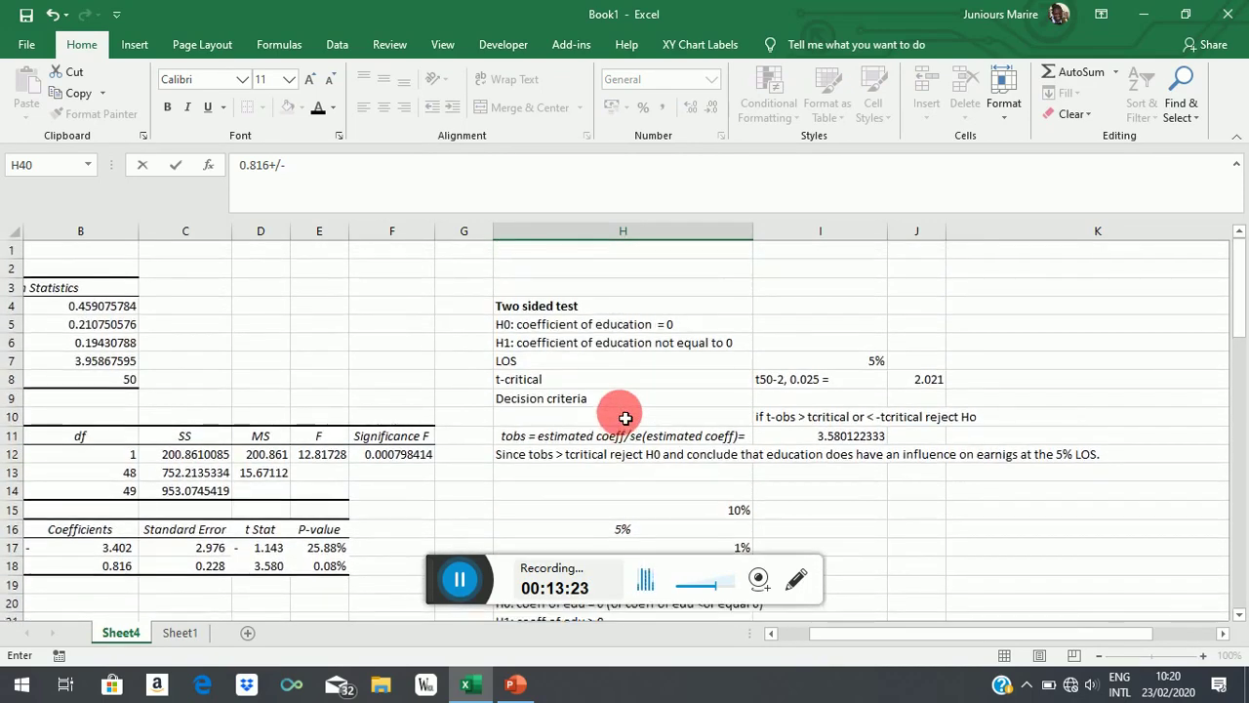
{"action": "scroll", "coordinate": [624, 419], "scroll_direction": "down", "scroll_amount": 14}
{"action": "scroll", "coordinate": [623, 422], "scroll_direction": "up", "scroll_amount": 3}
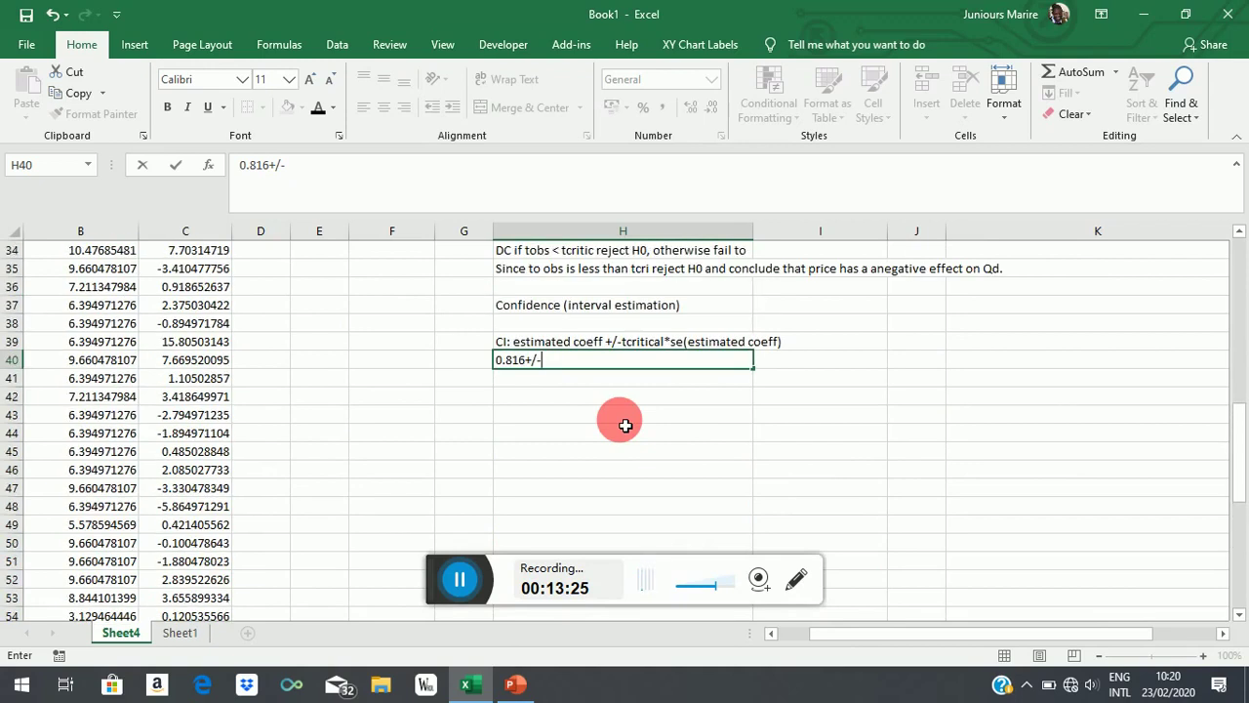
{"action": "type", "text": "2.021"}
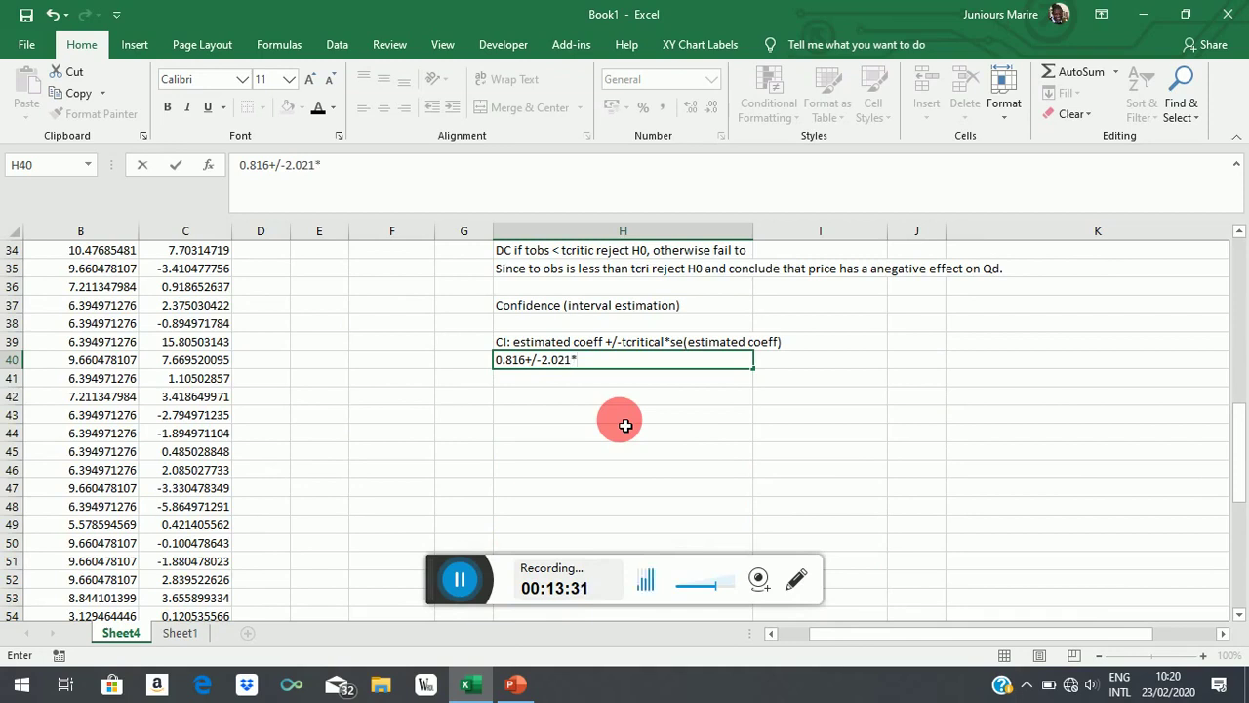
{"action": "type", "text": "*("}
{"action": "scroll", "coordinate": [625, 425], "scroll_direction": "up", "scroll_amount": 9}
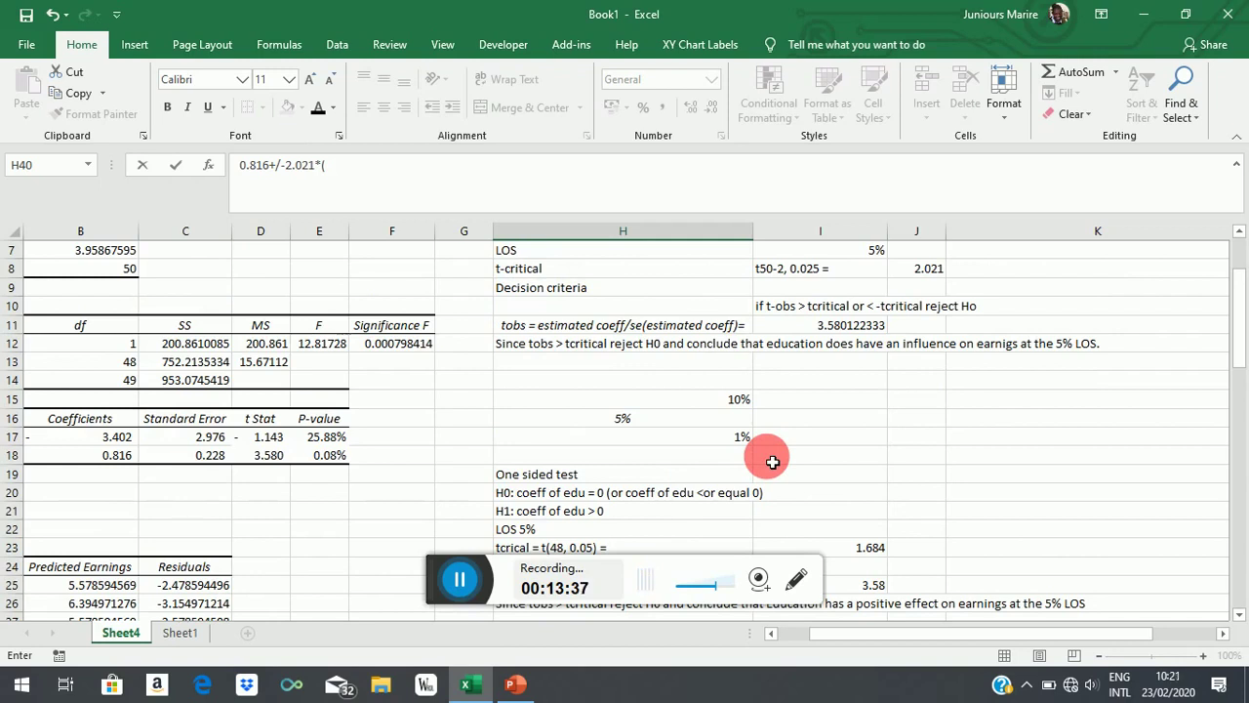
{"action": "scroll", "coordinate": [772, 462], "scroll_direction": "down", "scroll_amount": 10}
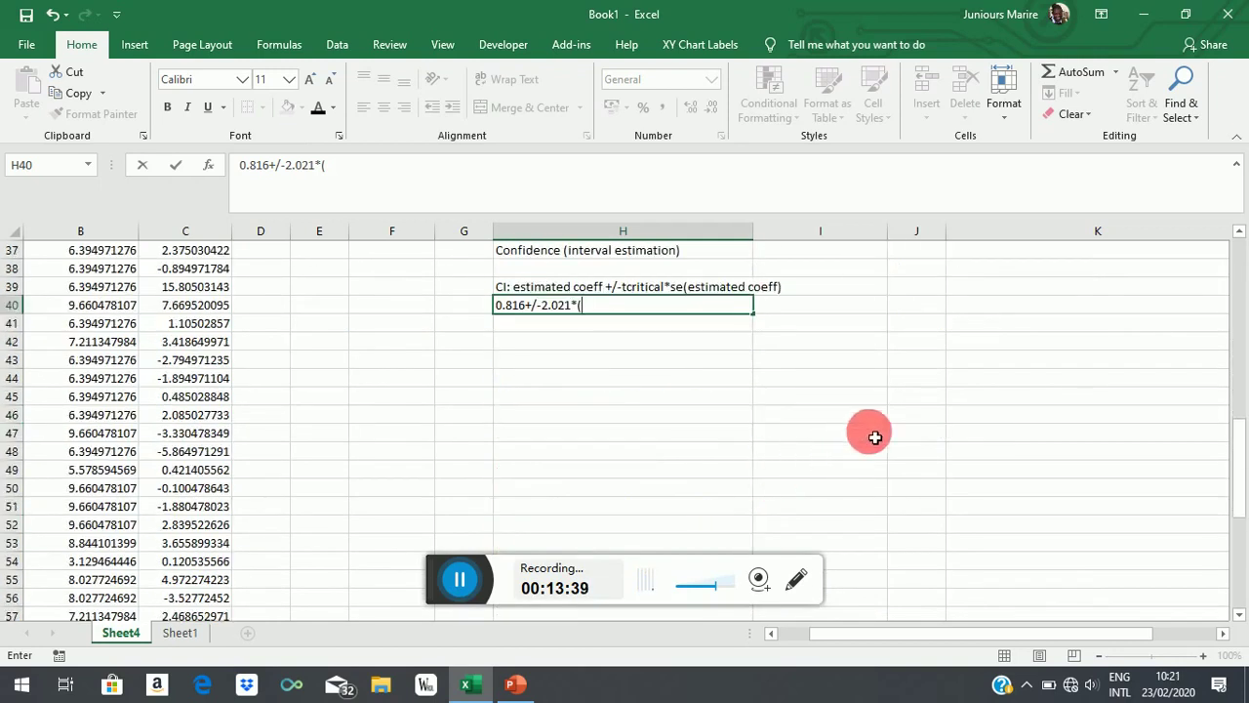
{"action": "type", "text": "0.228)"}
{"action": "key", "text": "Return"}
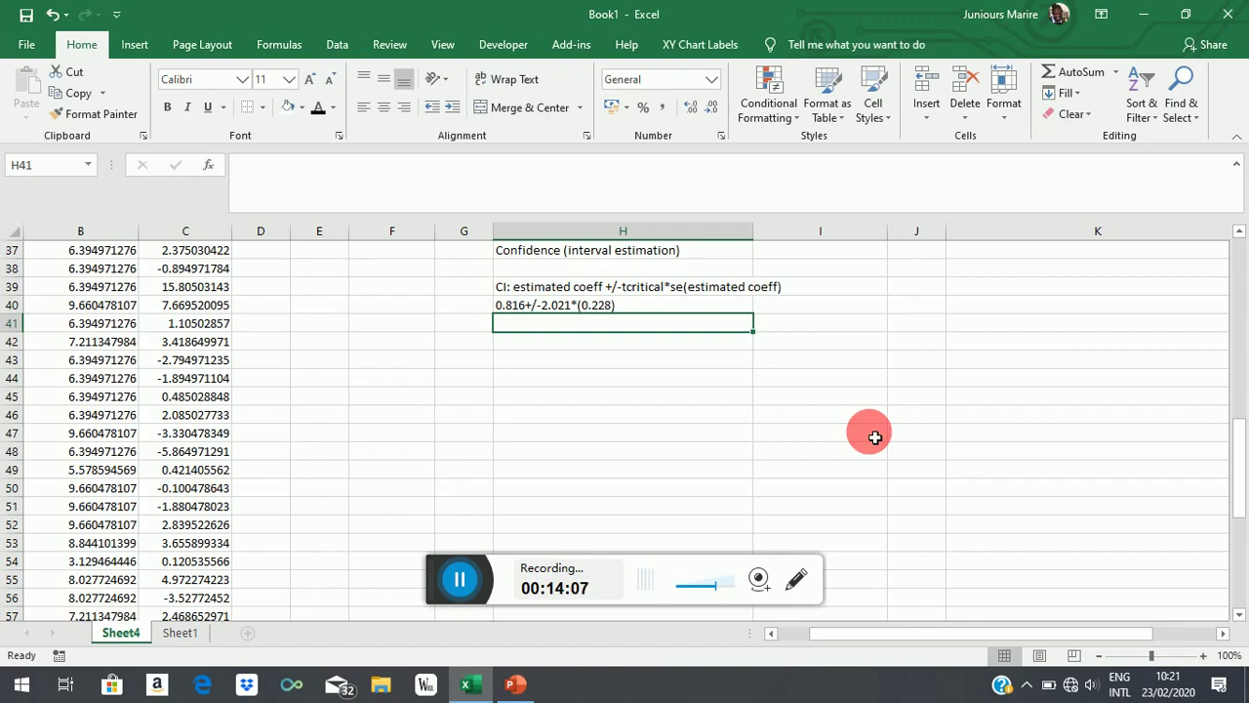
Enter the interval bounds '0.355; 1.337' in H41
{"action": "type", "text": "0."}
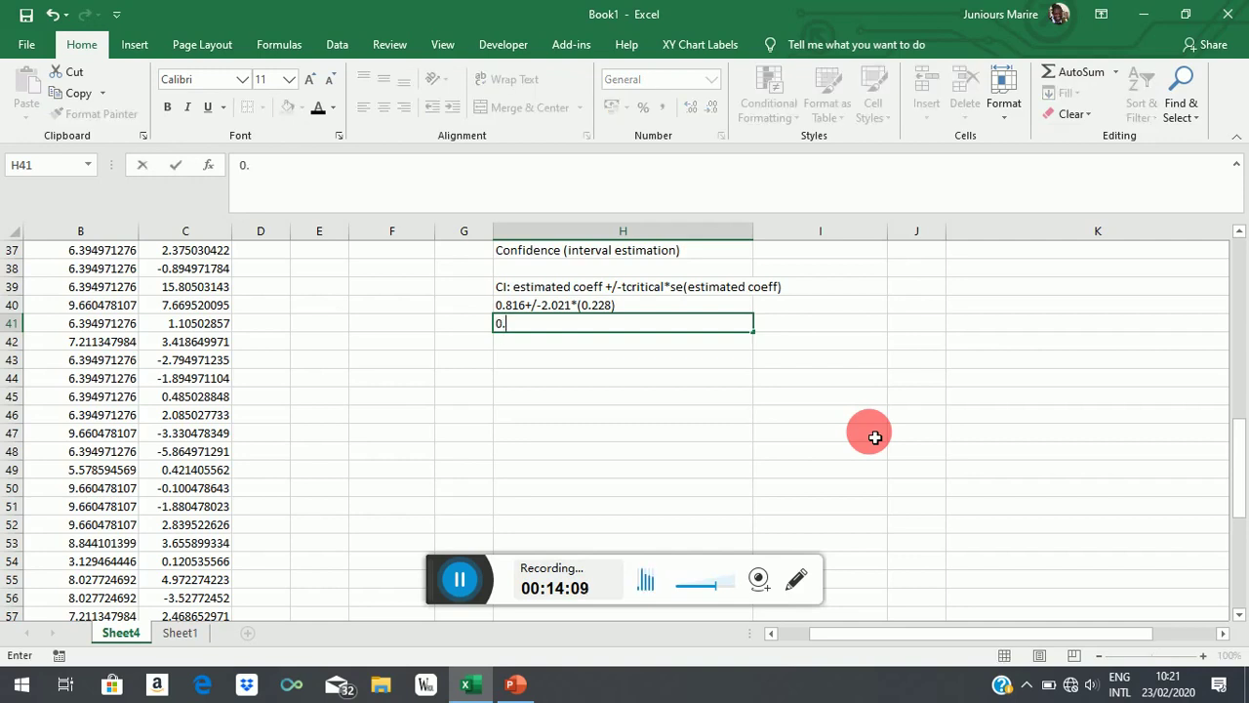
{"action": "type", "text": "355;"}
{"action": "type", "text": "1.337"}
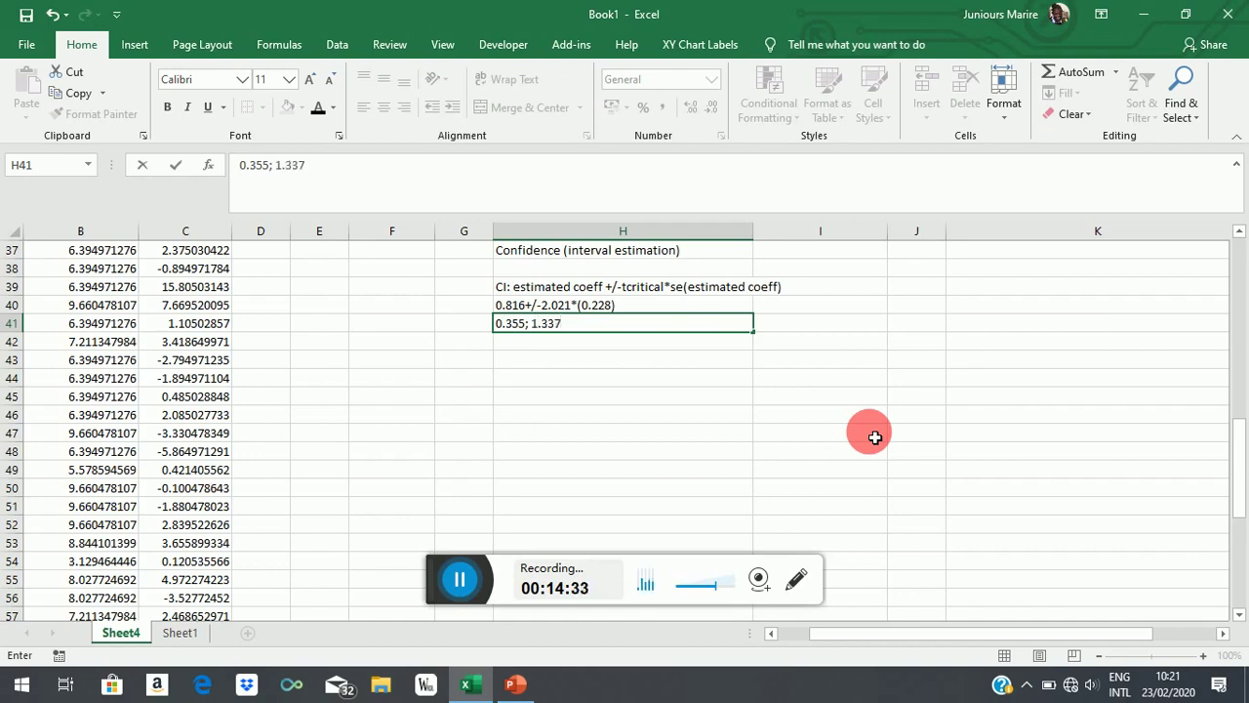
{"action": "left_click", "coordinate": [597, 381]}
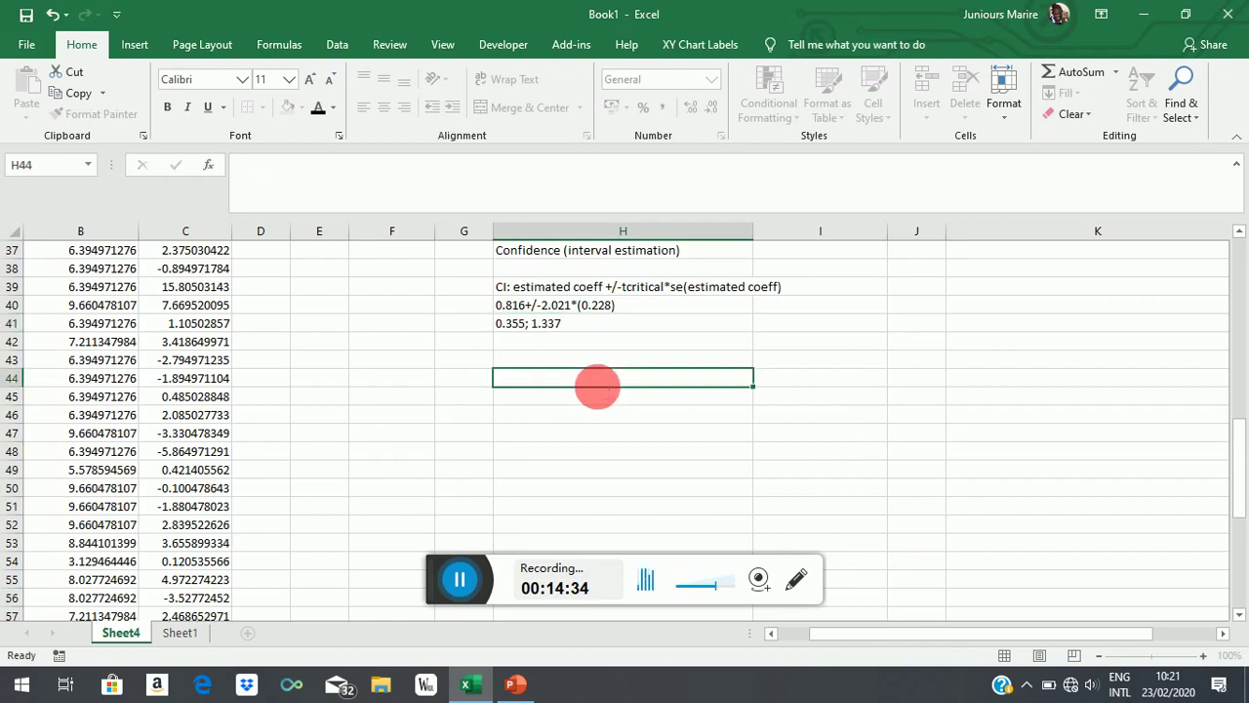
{"action": "left_click", "coordinate": [560, 348]}
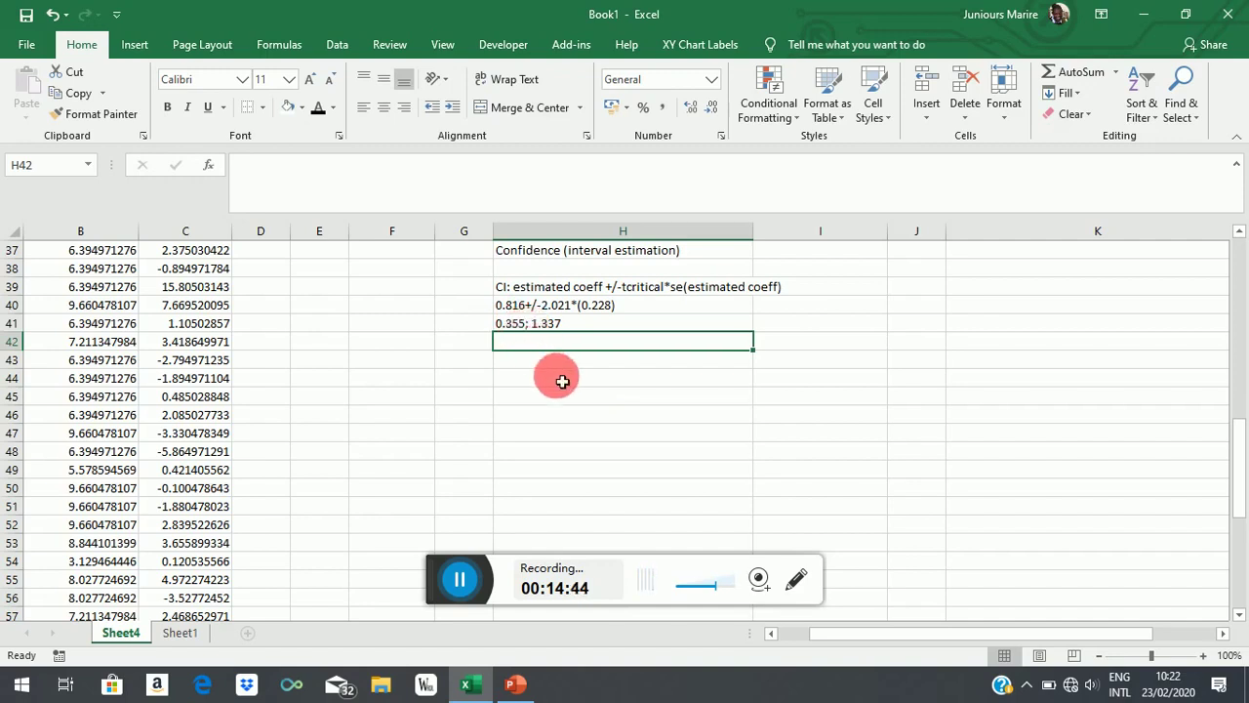
Label H42 '95% CI:' and type 'R355 < true population beta 1 < 1337' into H43
{"action": "type", "text": "95"}
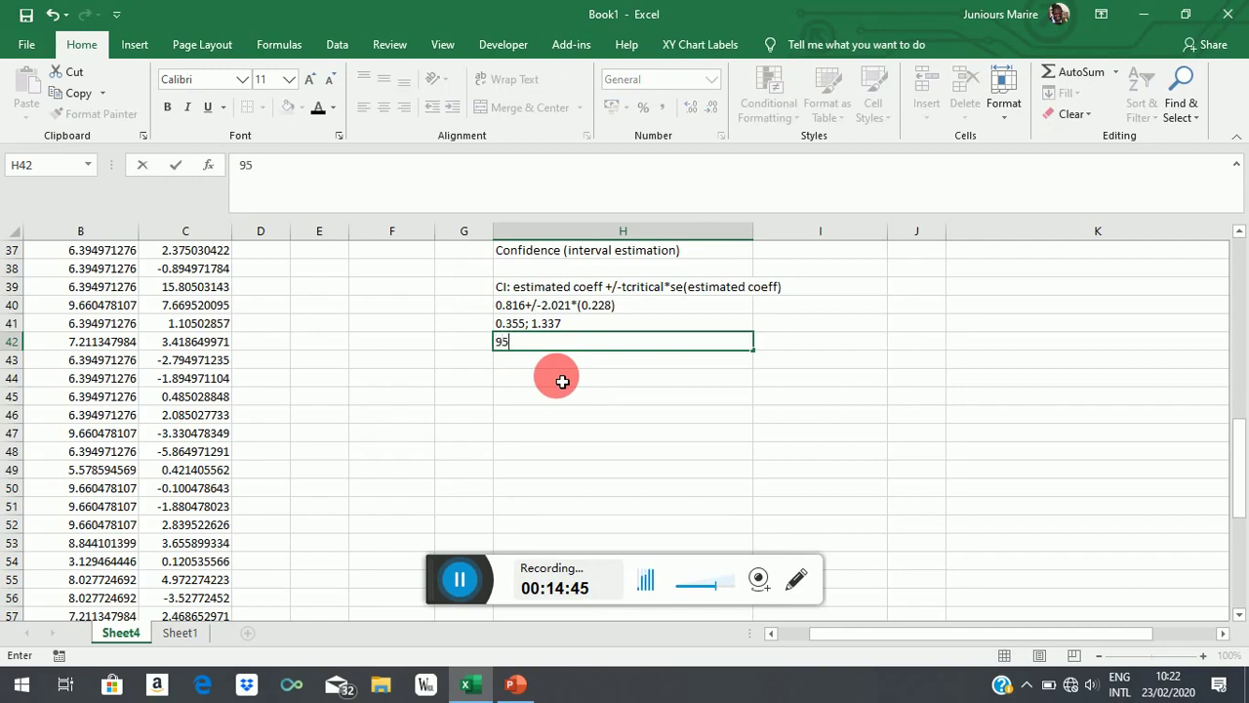
{"action": "type", "text": "% CI:"}
{"action": "key", "text": "Return"}
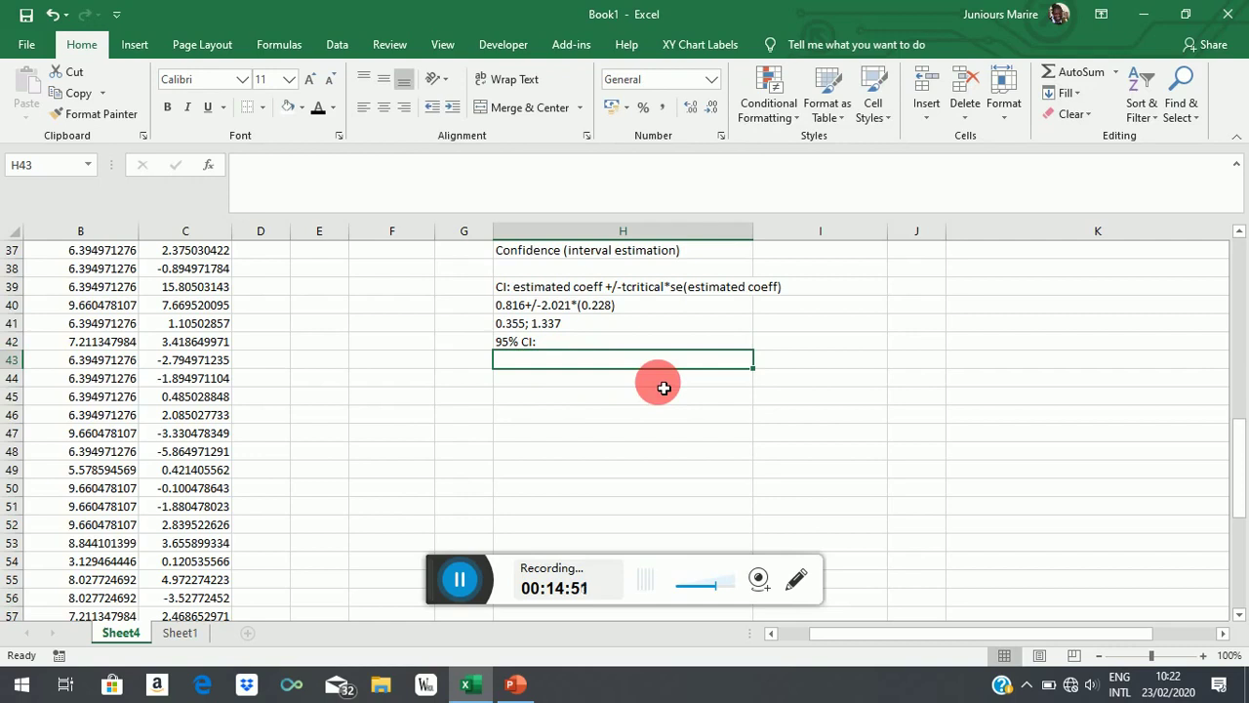
{"action": "type", "text": "R355"}
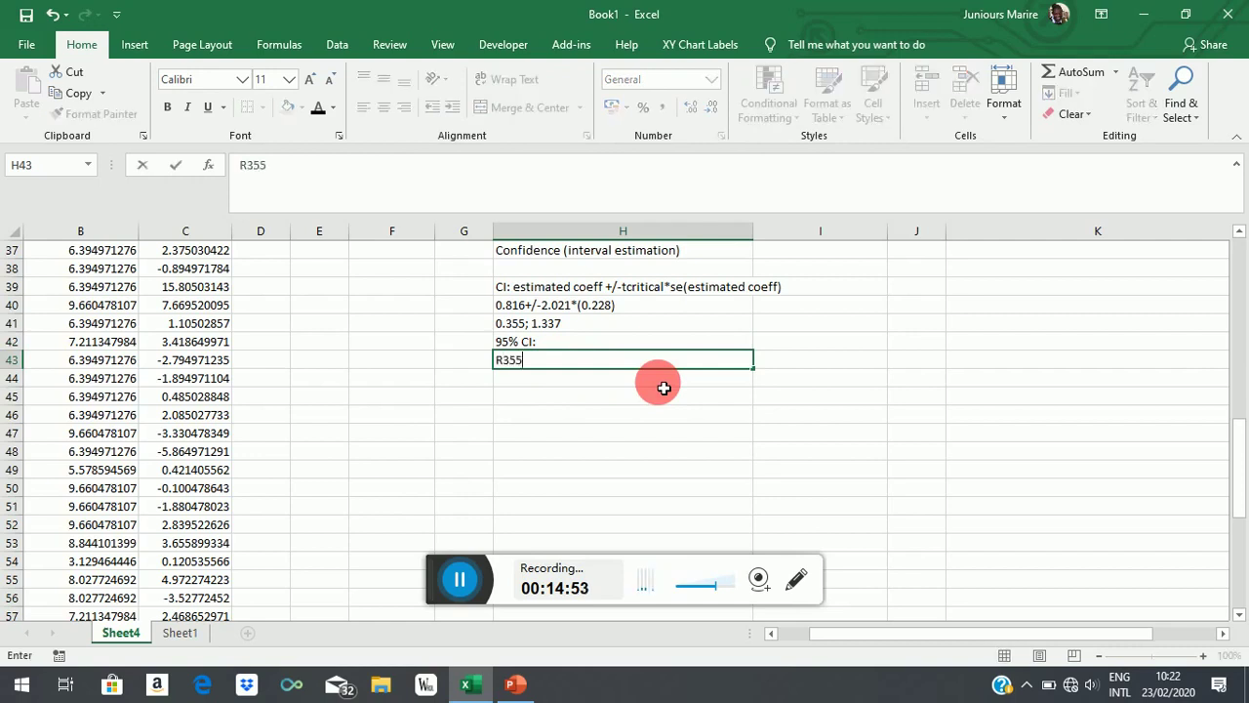
{"action": "type", "text": " < true popul"}
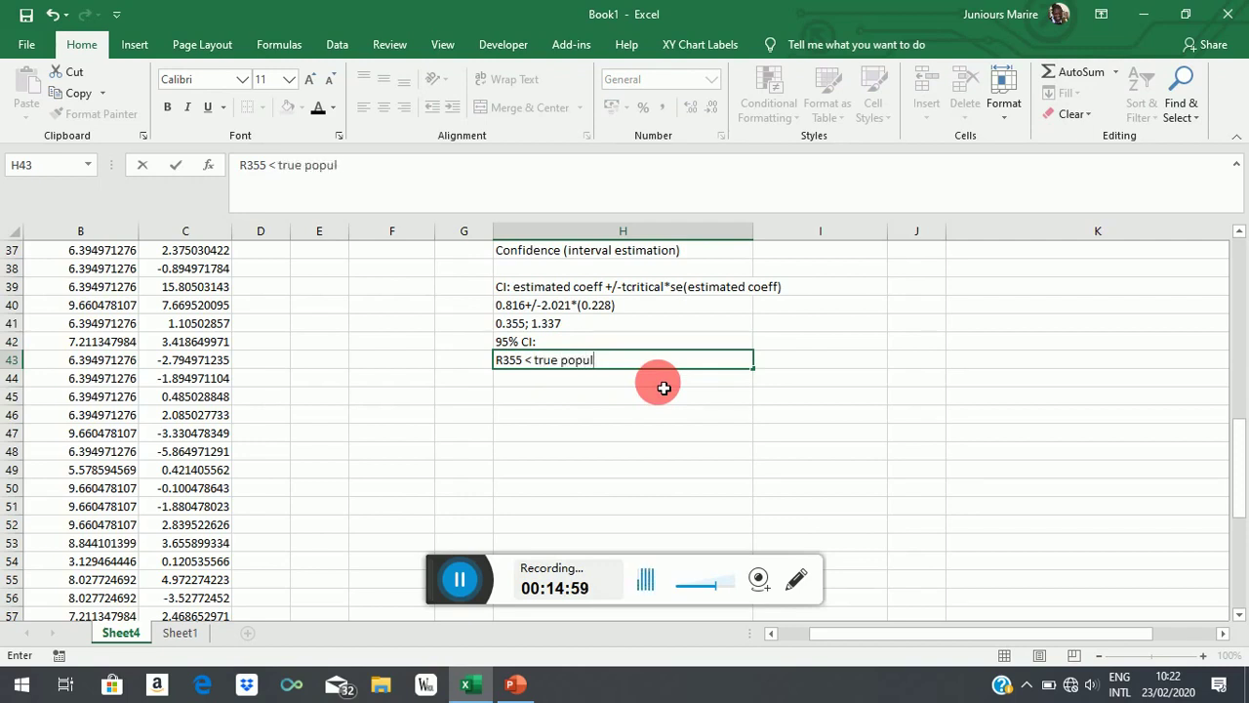
{"action": "type", "text": "ation beta 1"}
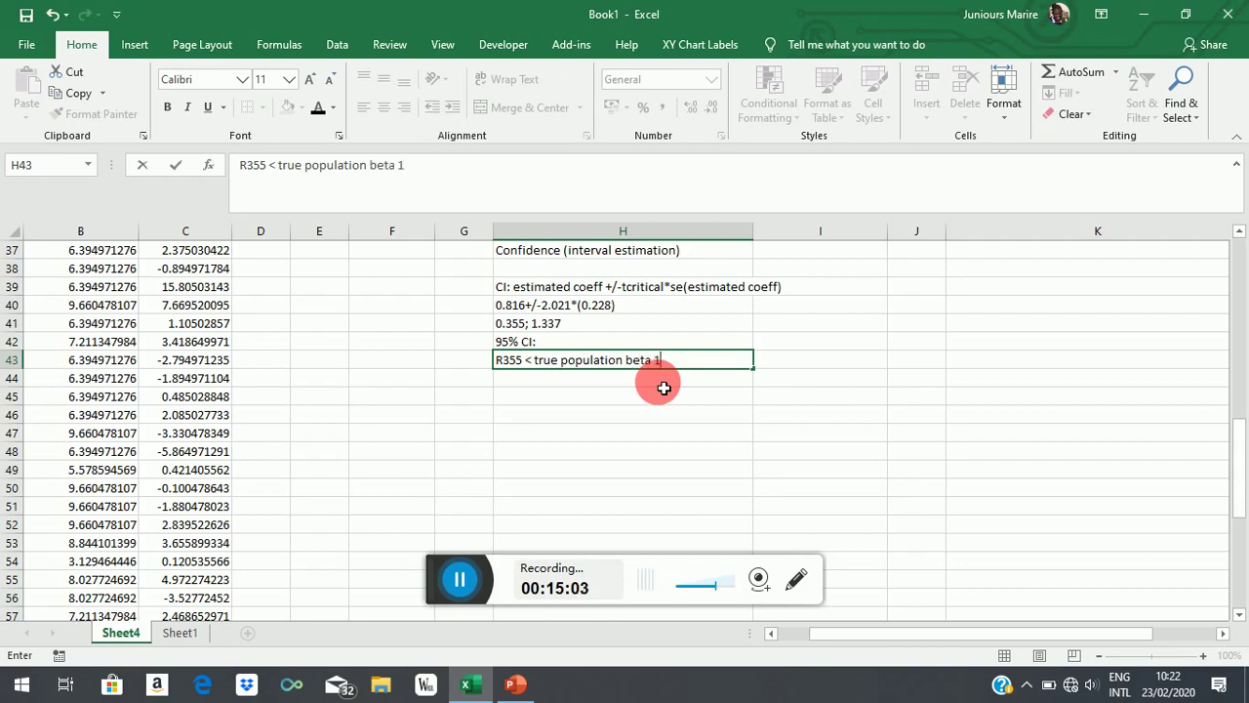
{"action": "type", "text": " < 1337"}
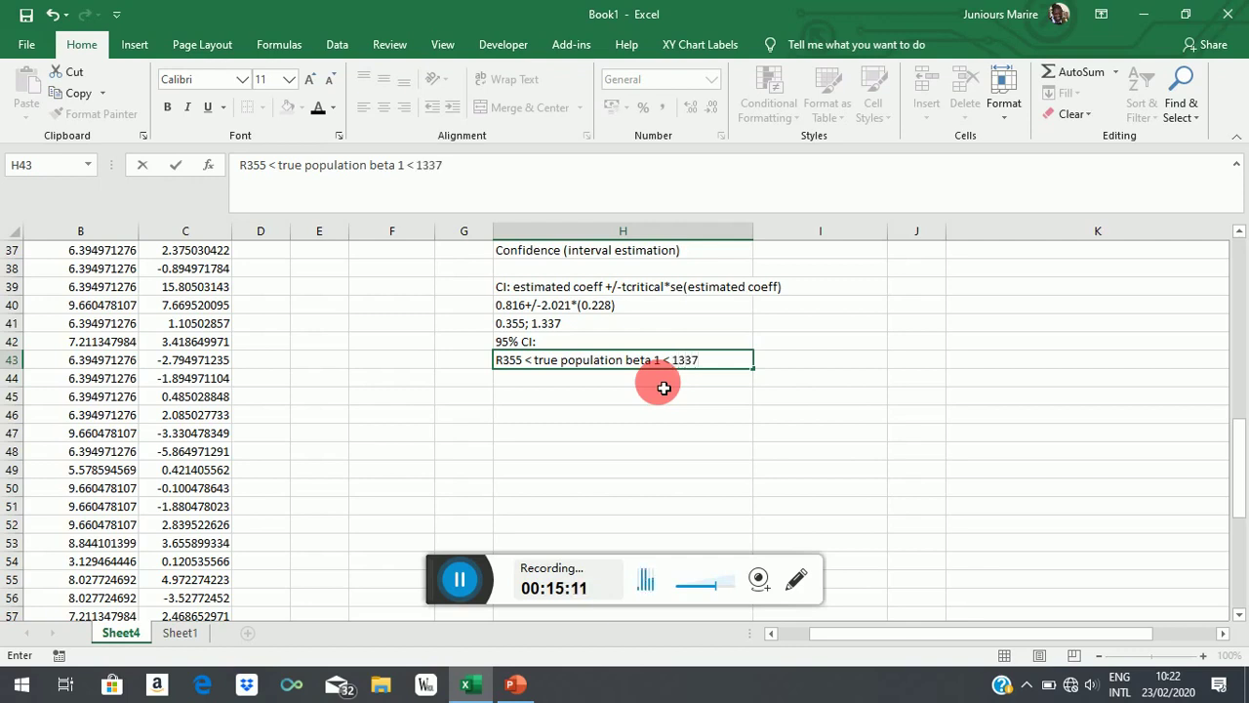
Commit the H43 interval statement and add 'H: coeffient of edu = 0' in H38
{"action": "left_click", "coordinate": [654, 419]}
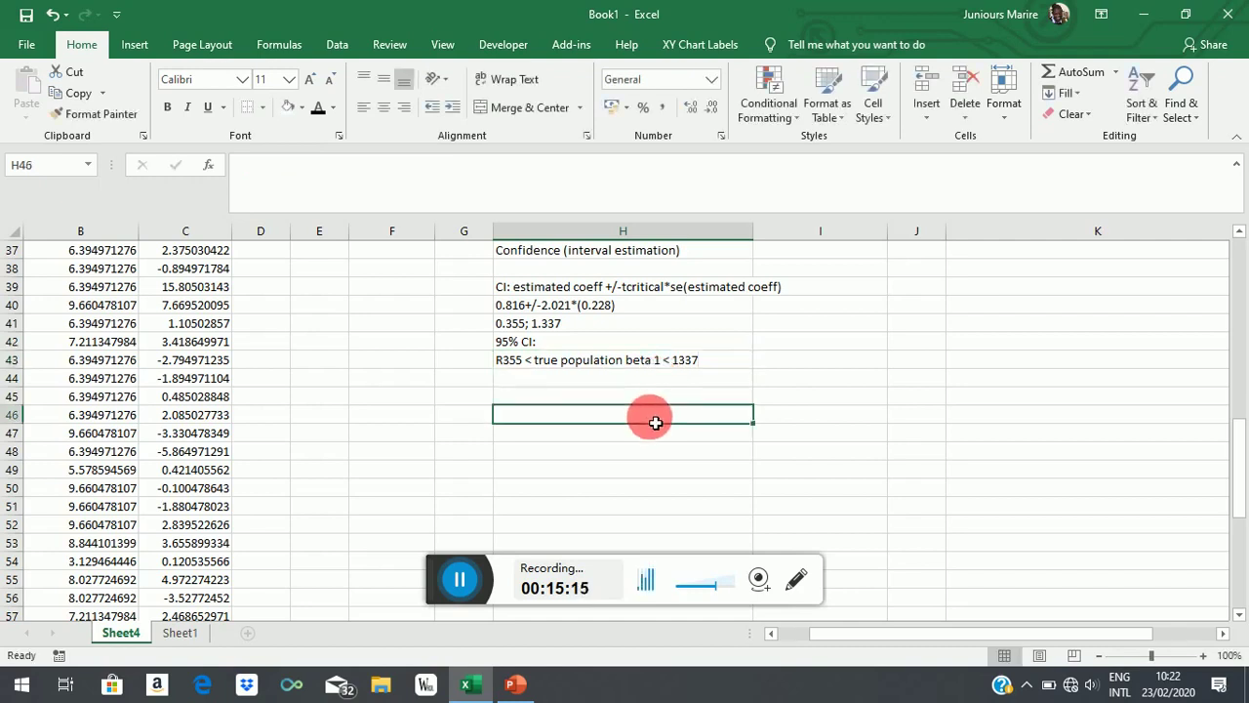
{"action": "scroll", "coordinate": [649, 381], "scroll_direction": "up", "scroll_amount": 1}
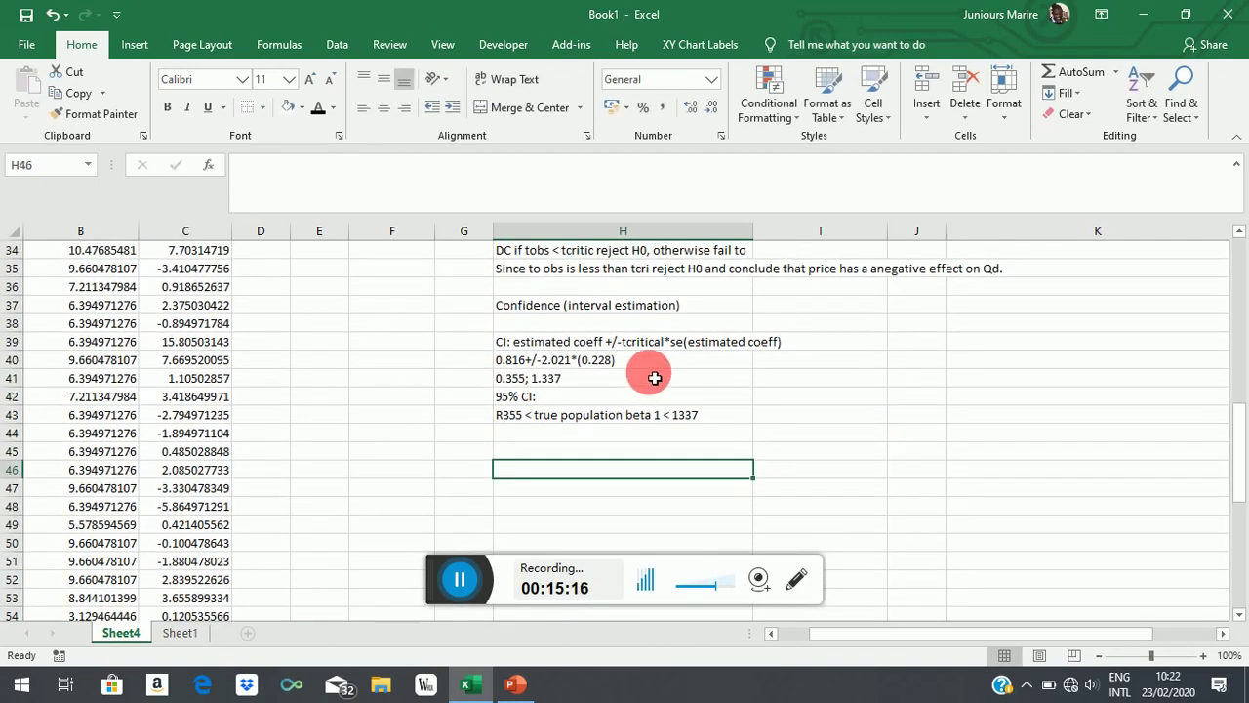
{"action": "left_click", "coordinate": [564, 326]}
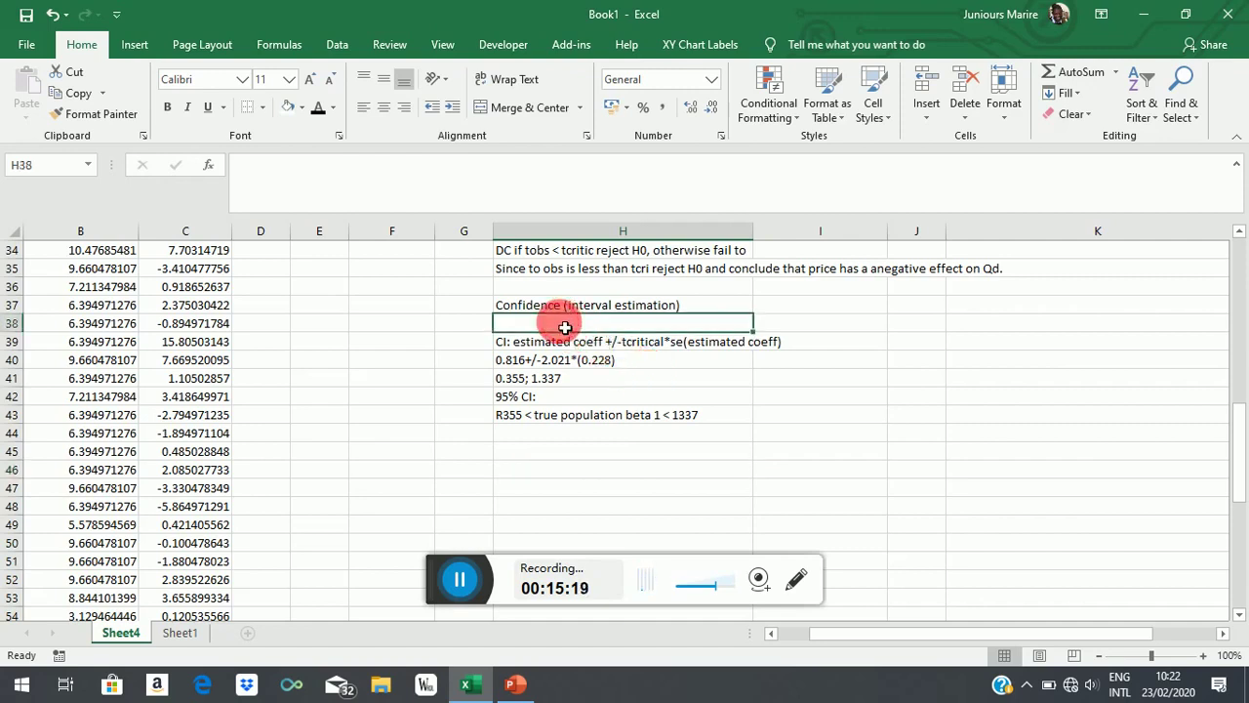
{"action": "type", "text": "H"}
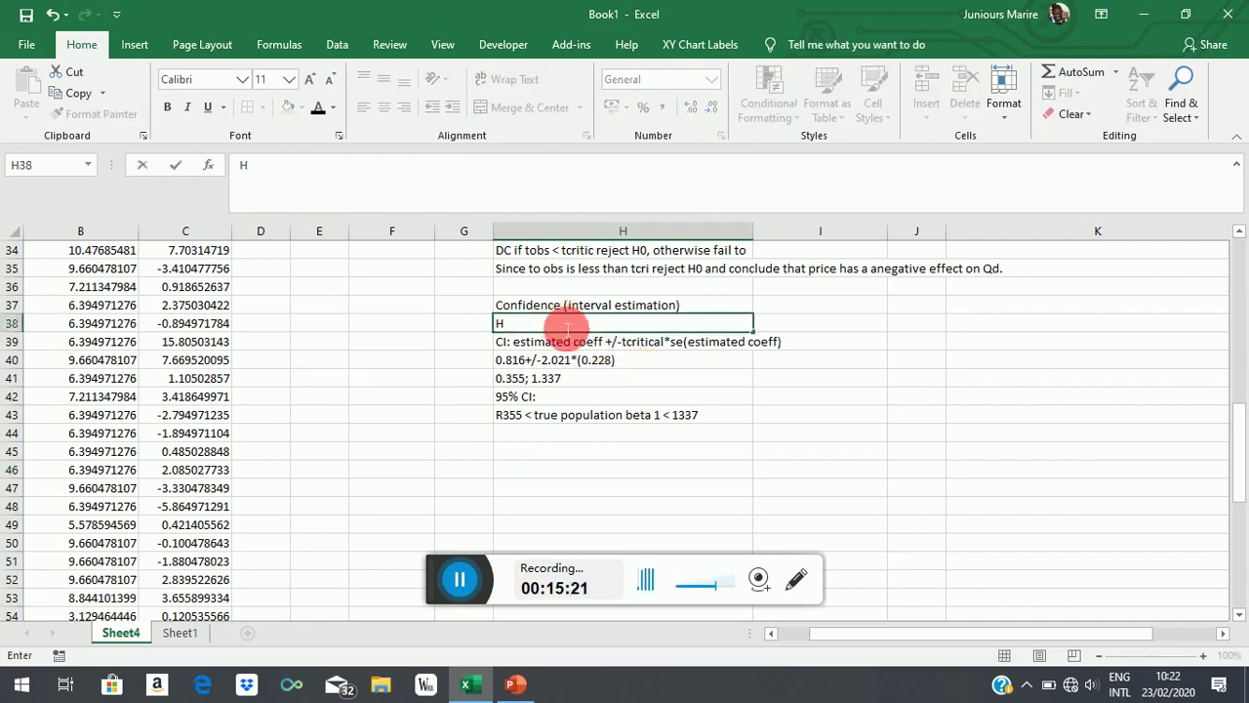
{"action": "type", "text": ": coeffient of"}
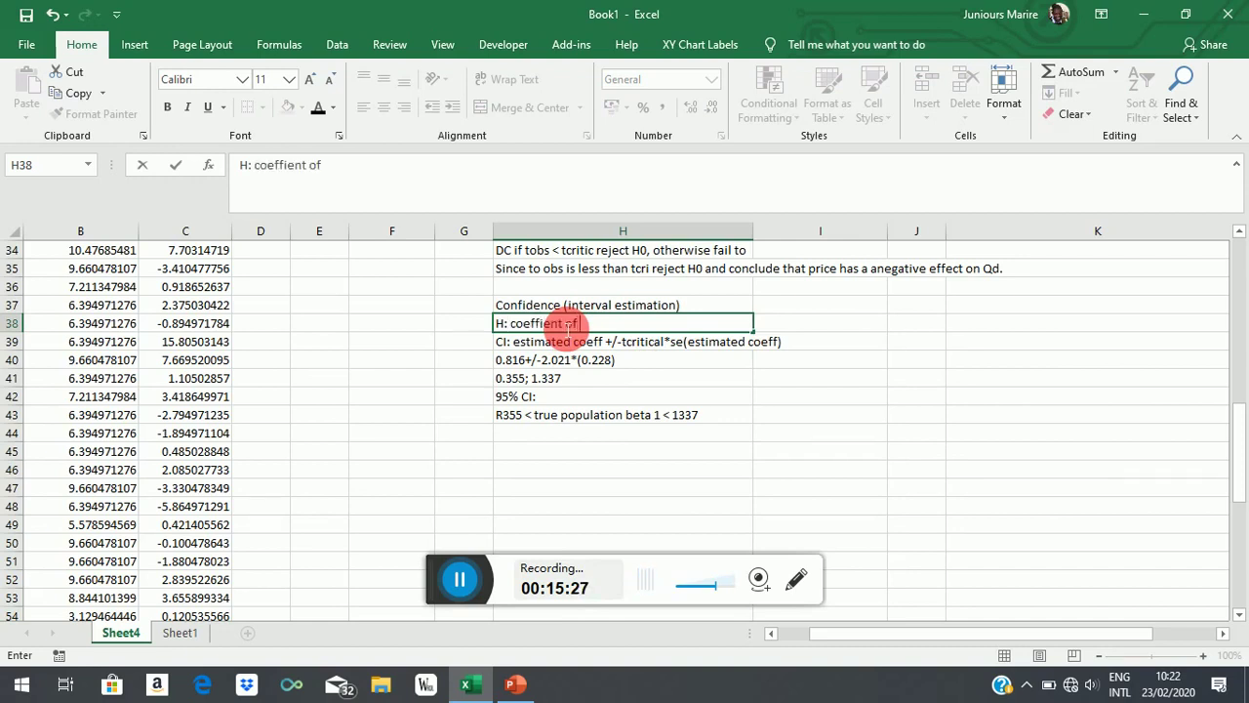
{"action": "type", "text": " edu"}
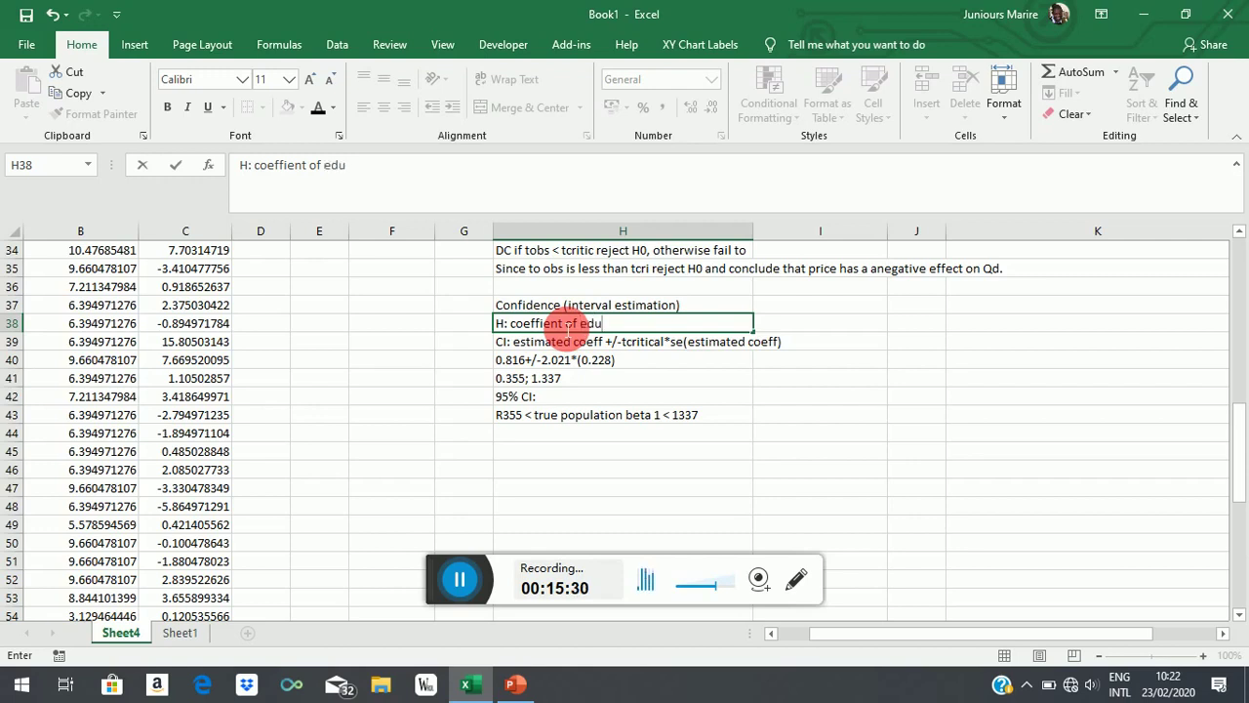
{"action": "type", "text": " = 0"}
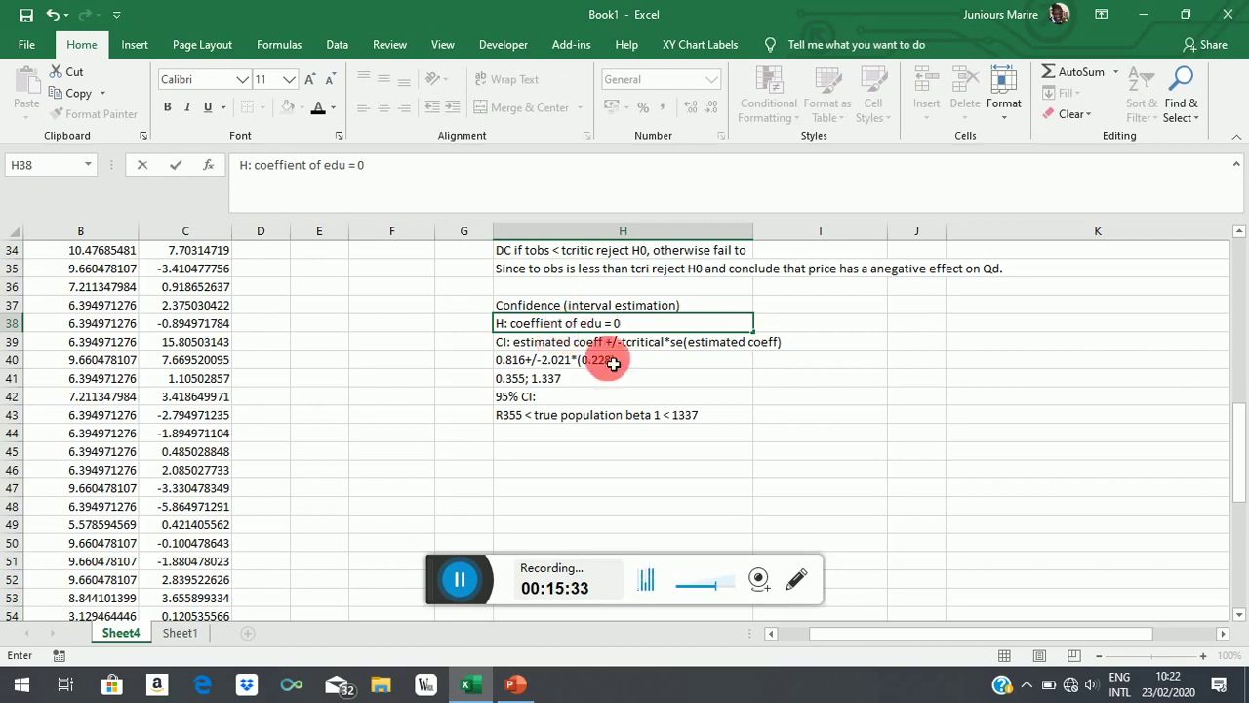
{"action": "left_click", "coordinate": [744, 392]}
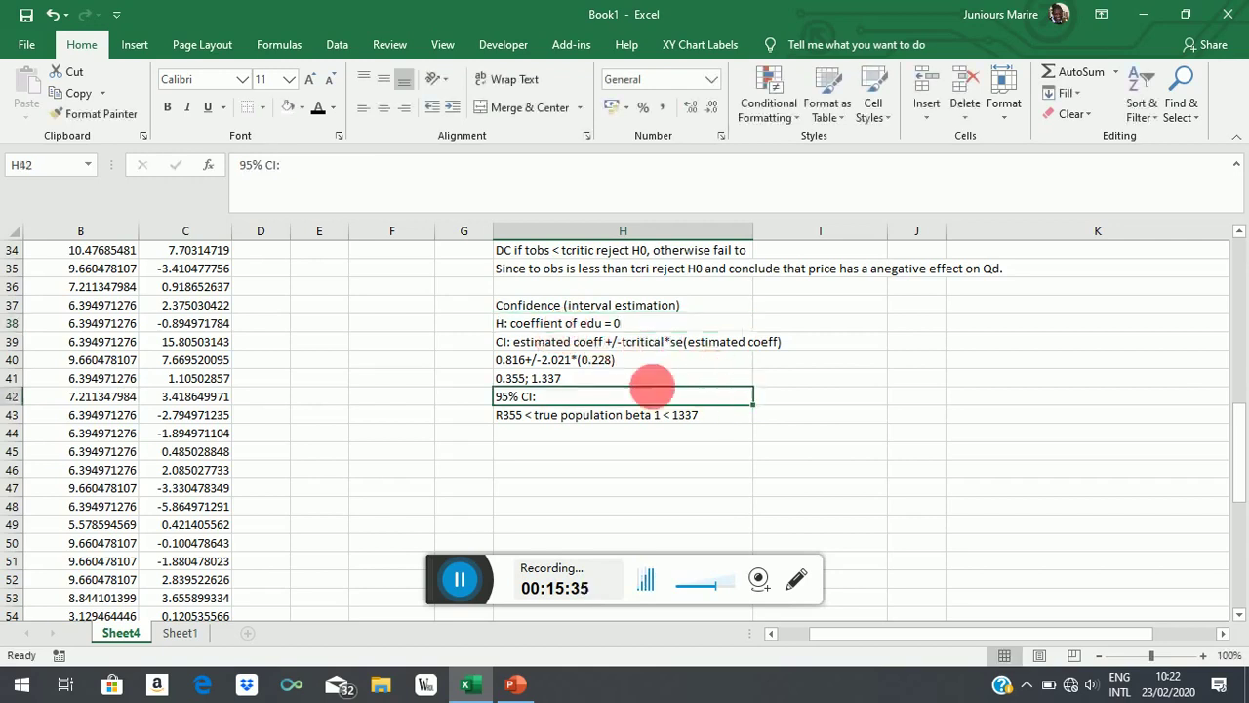
{"action": "left_click", "coordinate": [624, 327]}
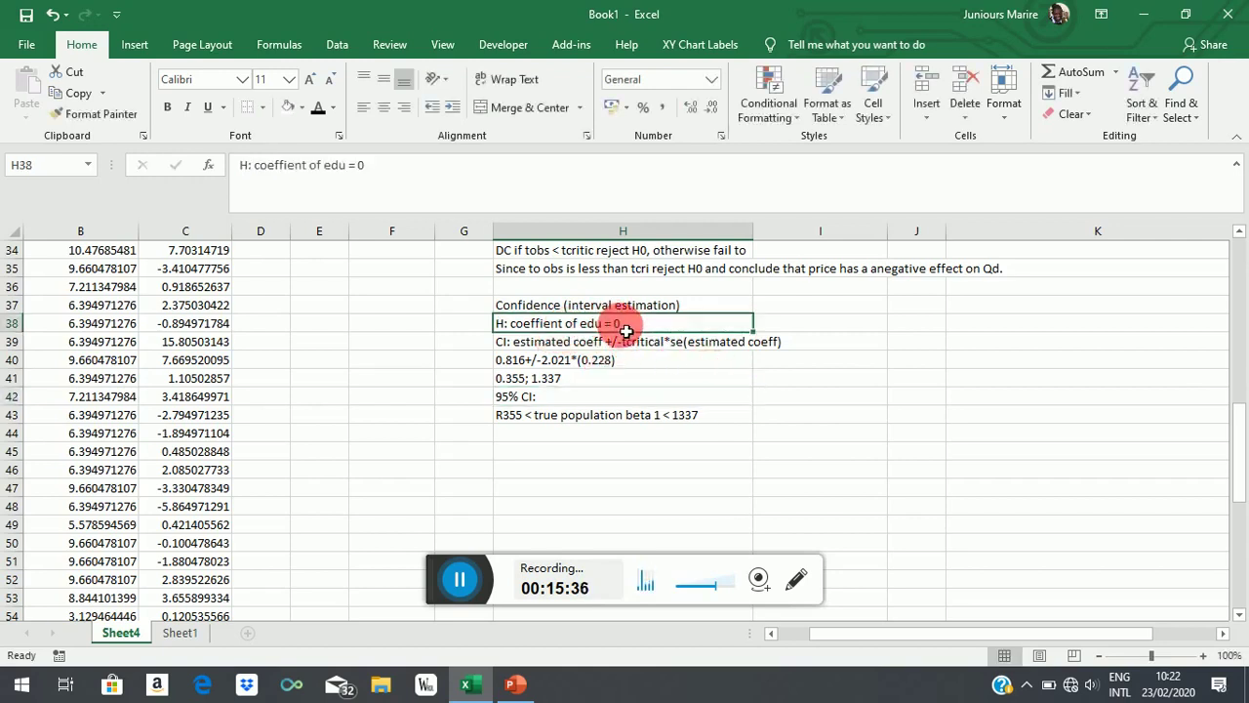
{"action": "left_click", "coordinate": [518, 421]}
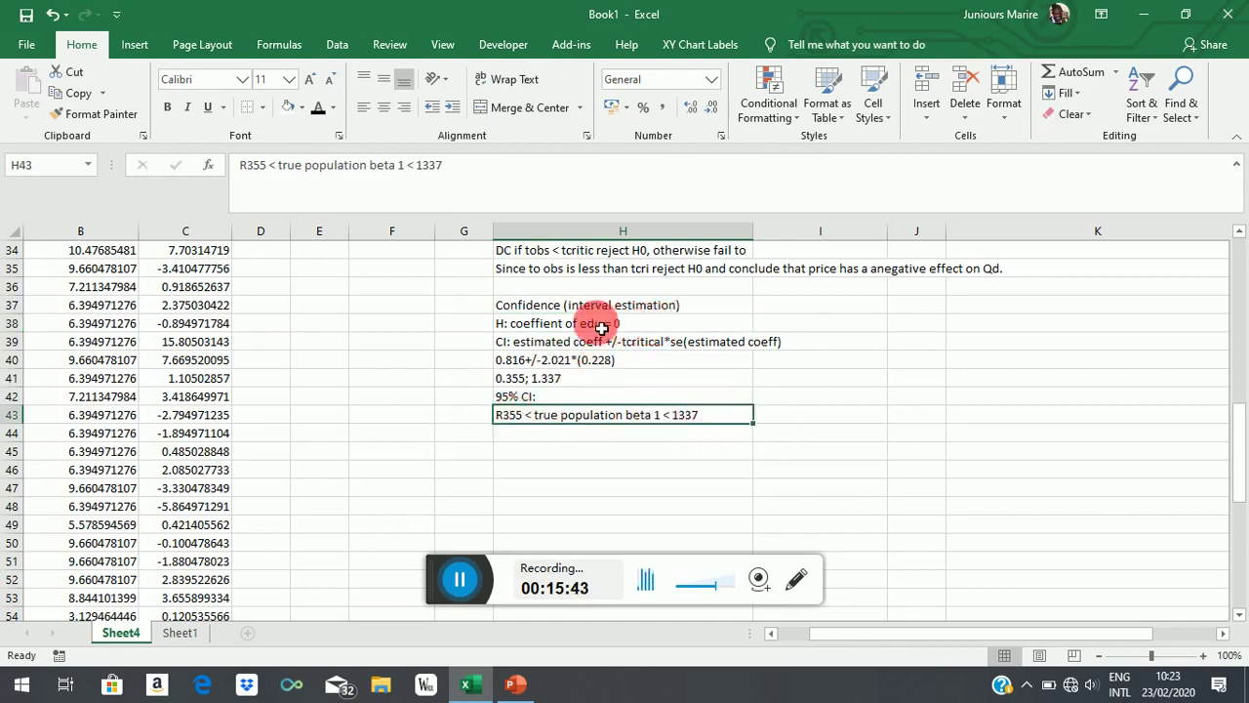
Type 'since the point beta = 0 lies outside the 95% CI, reject H0' in H45
{"action": "left_click", "coordinate": [555, 449]}
{"action": "type", "text": "since"}
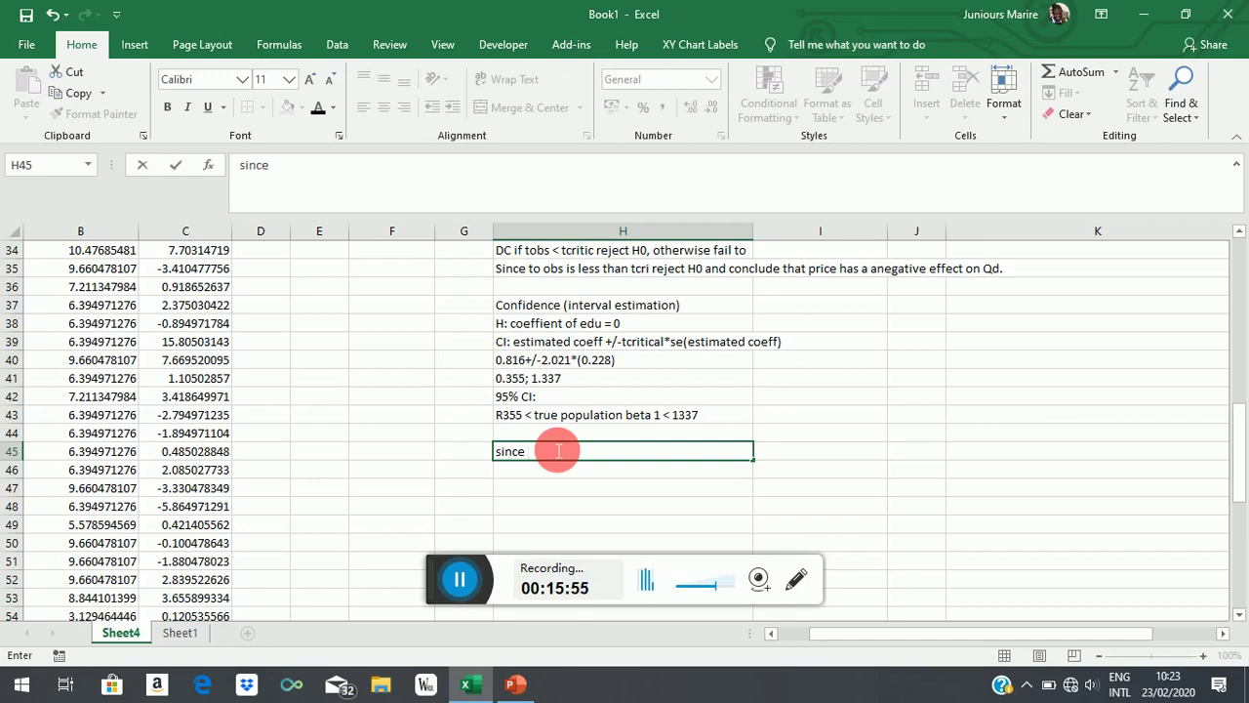
{"action": "left_click", "coordinate": [459, 579]}
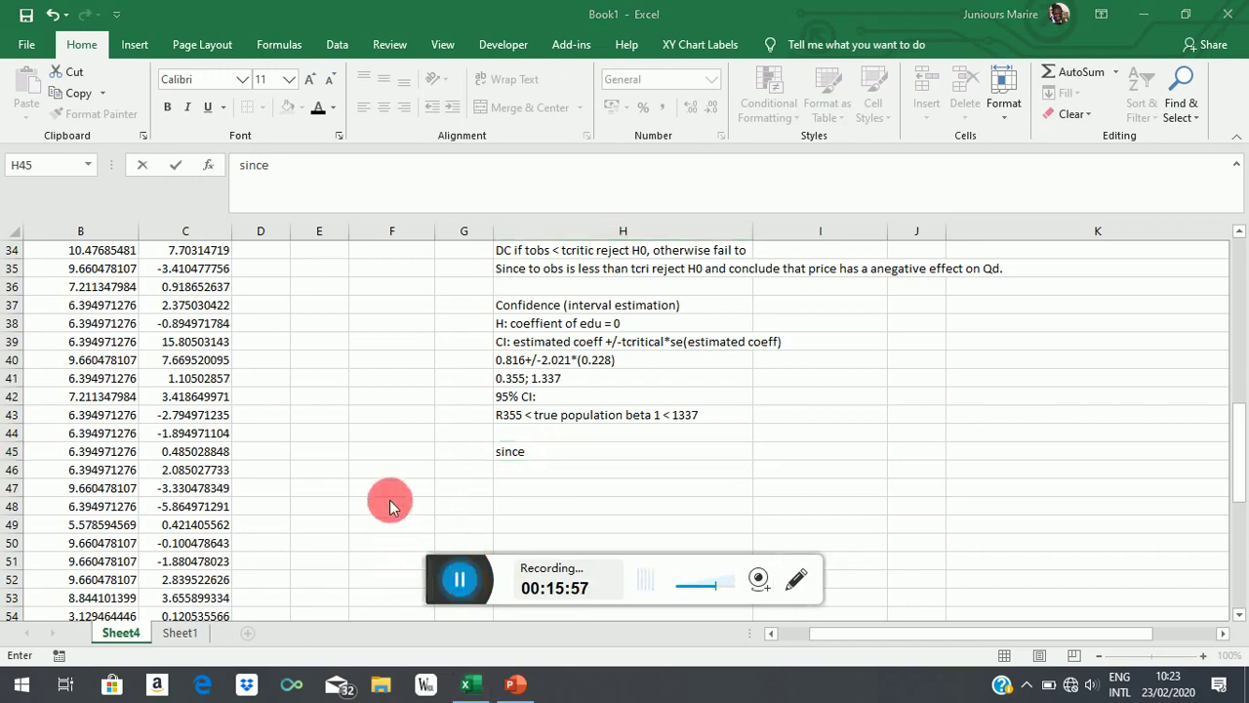
{"action": "left_click", "coordinate": [547, 454]}
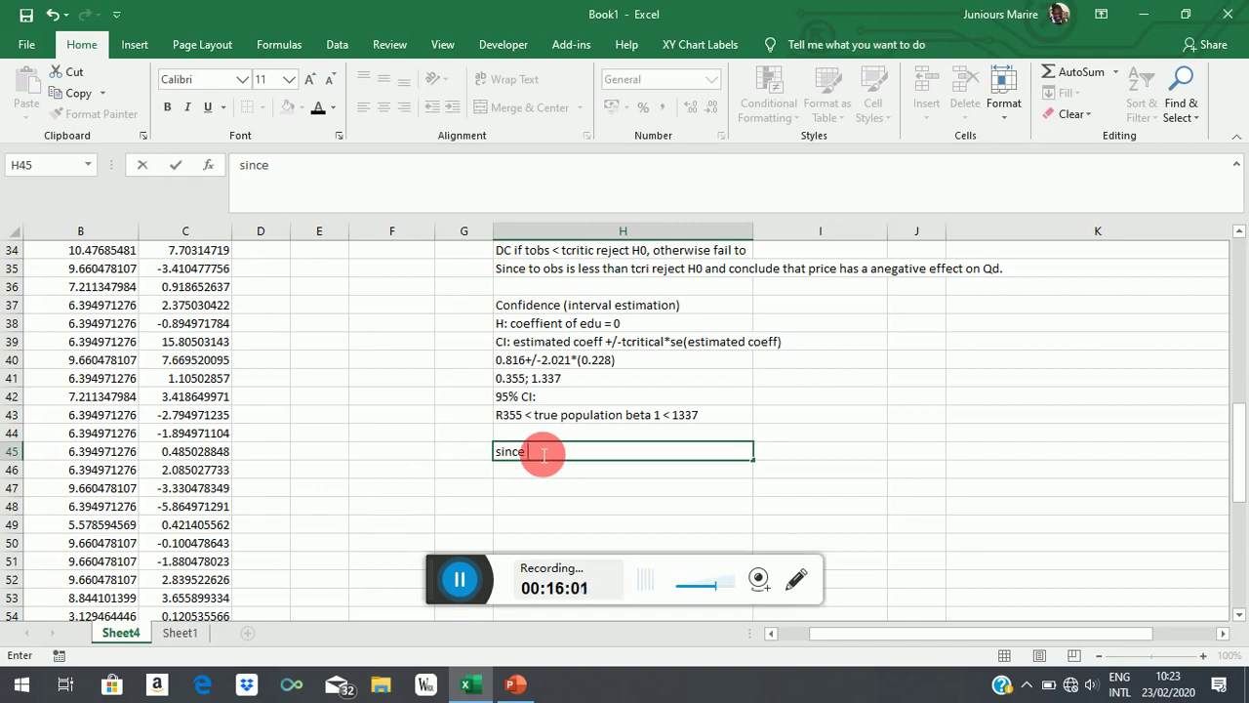
{"action": "type", "text": "the point"}
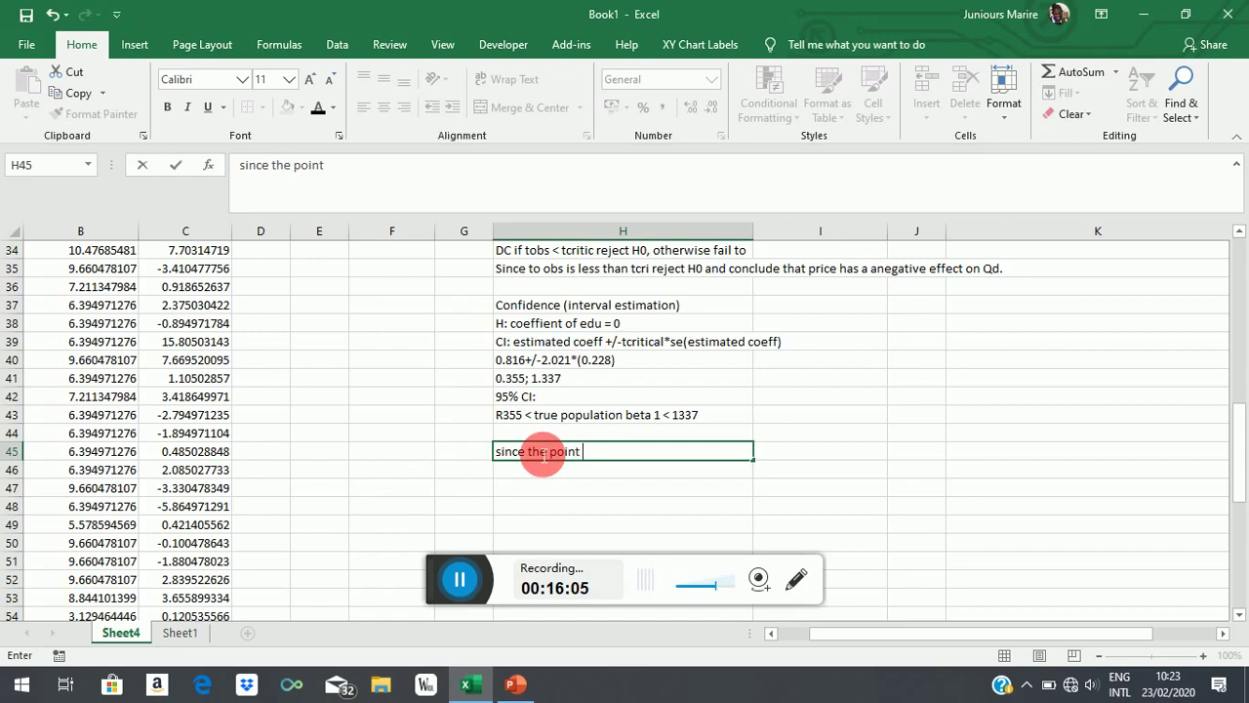
{"action": "type", "text": " beta = 0 lies o"}
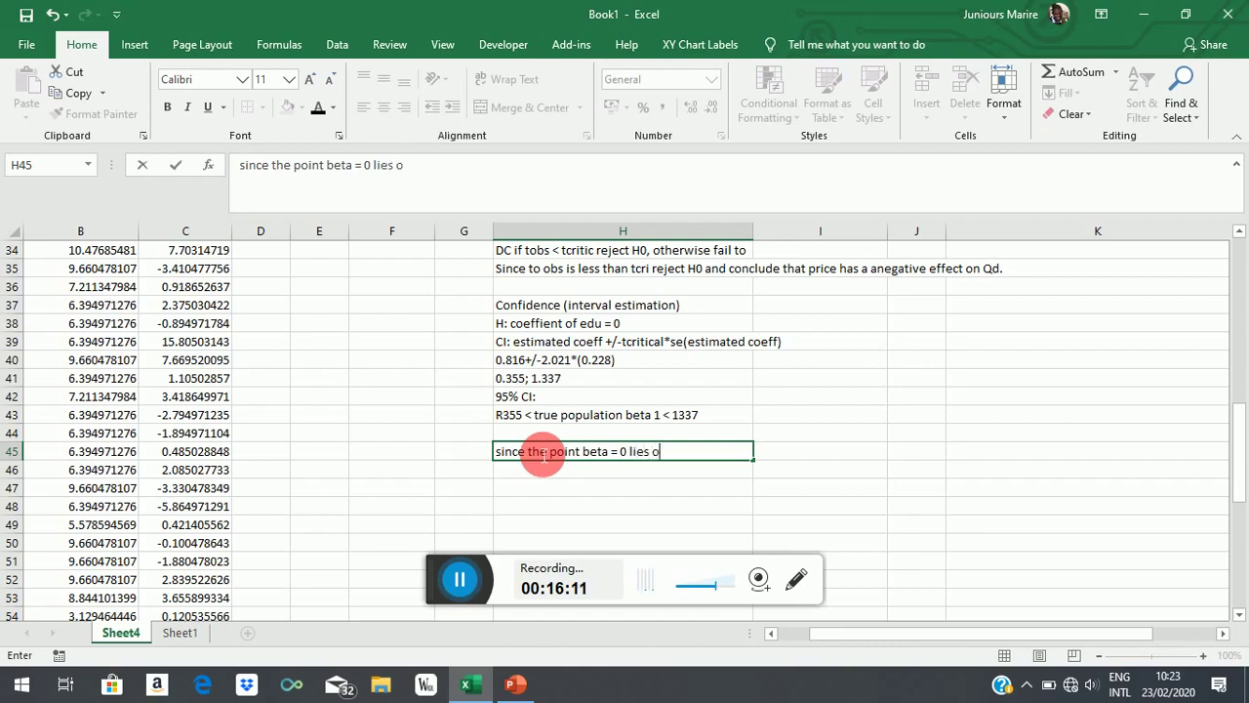
{"action": "type", "text": "utside the CI"}
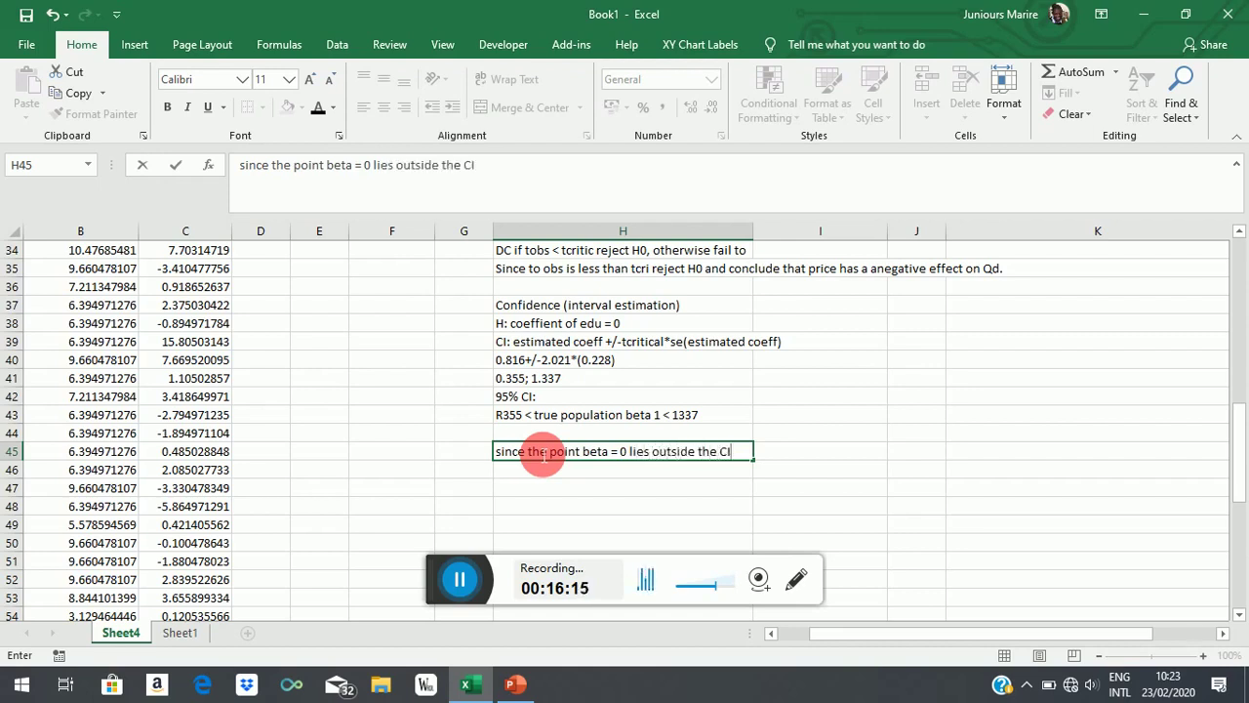
{"action": "key", "text": "BackSpace"}
{"action": "key", "text": "BackSpace"}
{"action": "type", "text": "95% CI"}
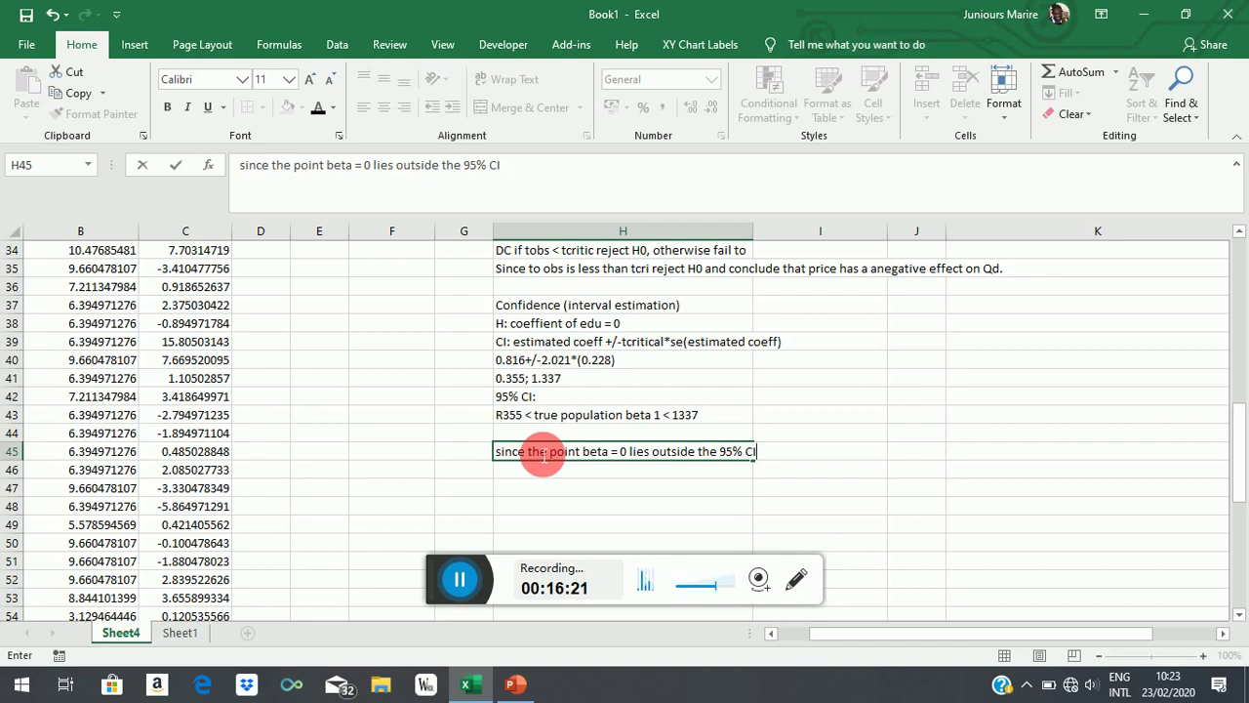
{"action": "type", "text": ", reject H0"}
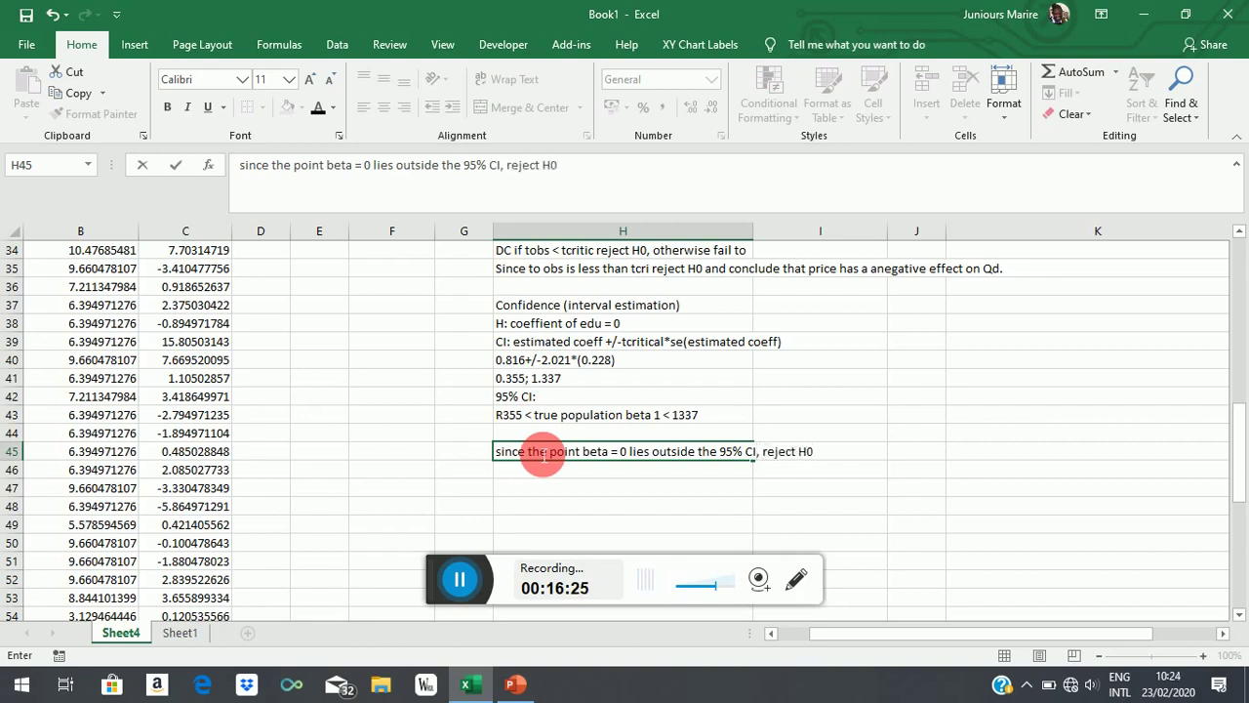
{"action": "type", "text": " and co"}
{"action": "key", "text": "BackSpace"}
{"action": "key", "text": "BackSpace"}
{"action": "key", "text": "BackSpace"}
{"action": "key", "text": "BackSpace"}
{"action": "key", "text": "BackSpace"}
{"action": "key", "text": "BackSpace"}
{"action": "key", "text": "BackSpace"}
End the H45 conclusion with a full stop and commit it
{"action": "type", "text": "."}
{"action": "left_click", "coordinate": [609, 341]}
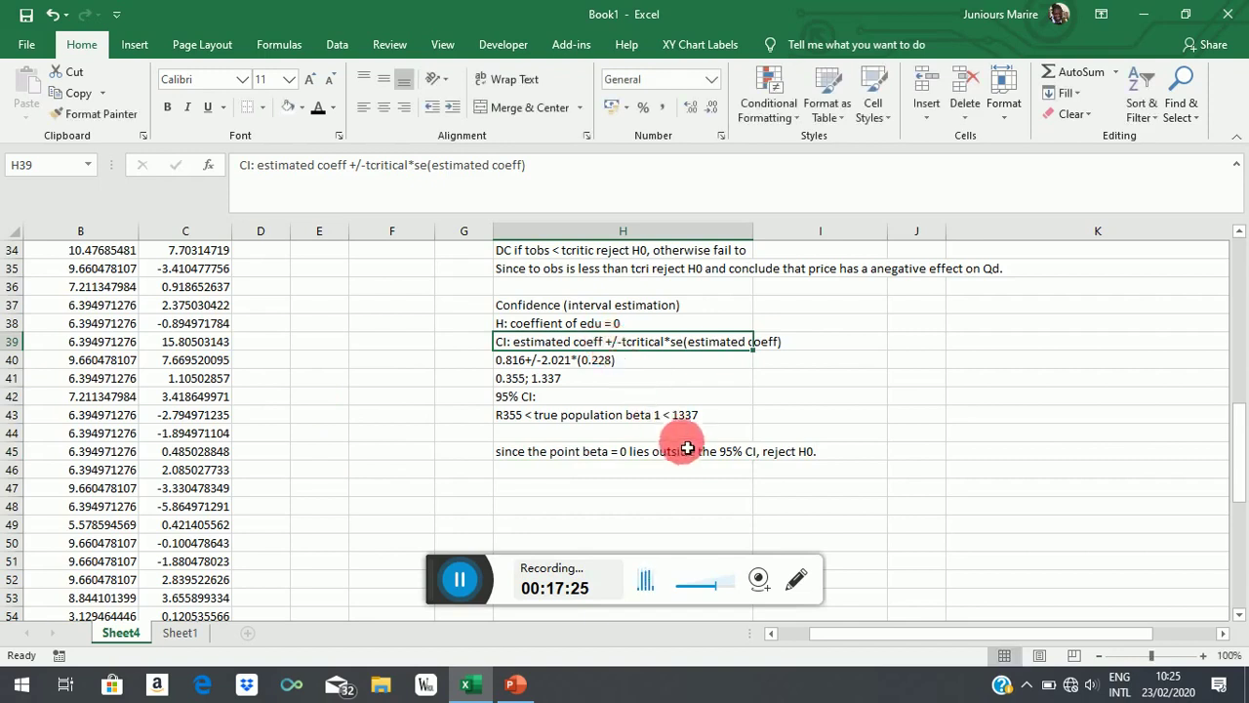